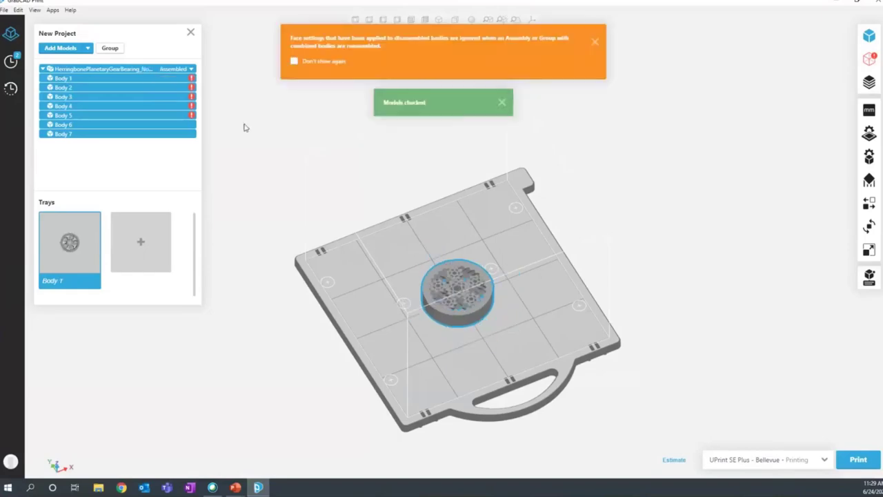
# Step: Inspect the meshing teeth of the assembled gear bearing, dismiss the face-settings warning and clear the selection
pyautogui.scroll(6, 456, 296)
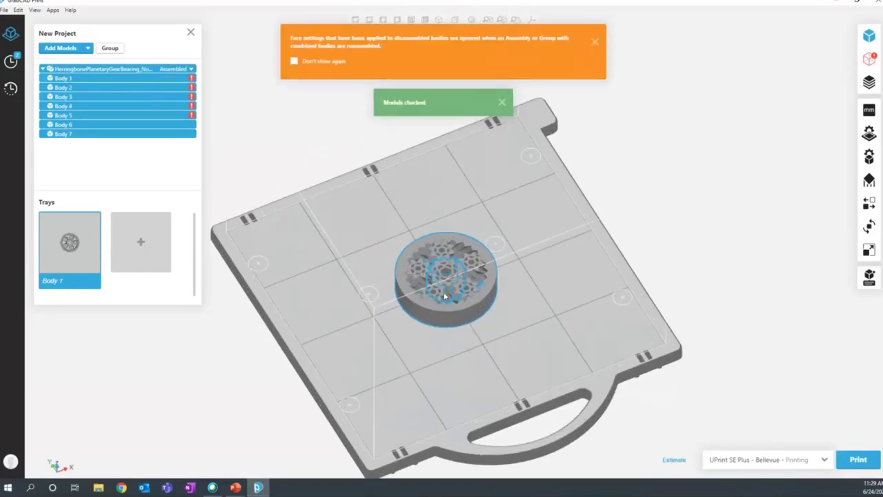
pyautogui.scroll(8, 466, 236)
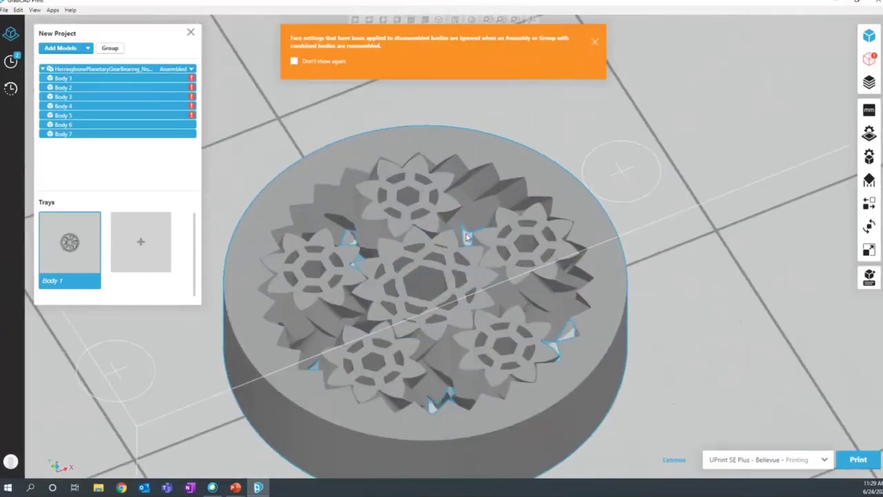
pyautogui.moveTo(708, 267); pyautogui.dragTo(686, 255, button='right')
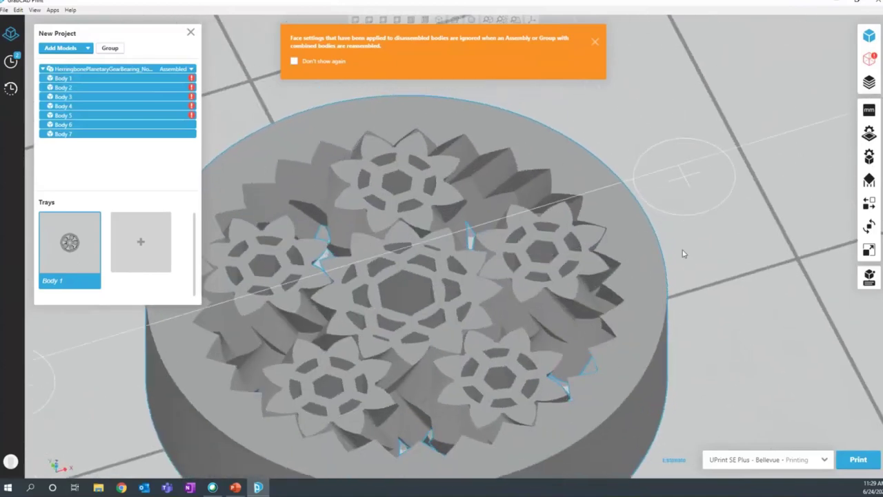
pyautogui.click(594, 42)
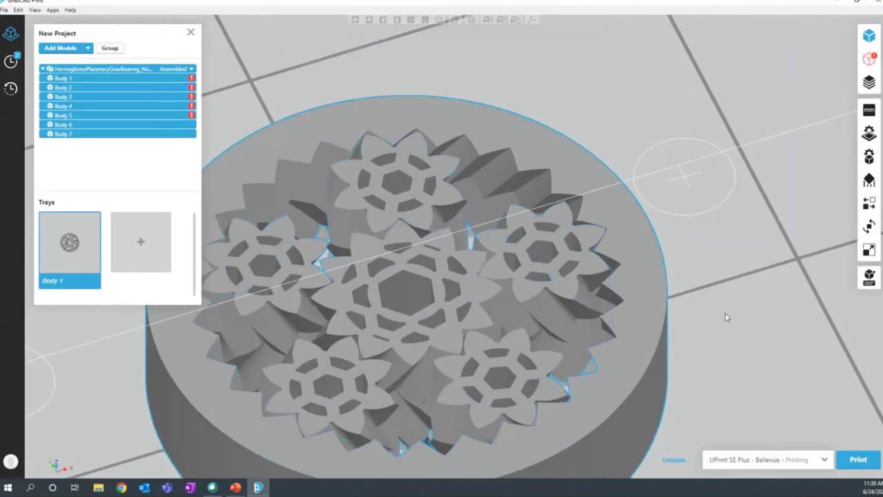
pyautogui.press('Escape')
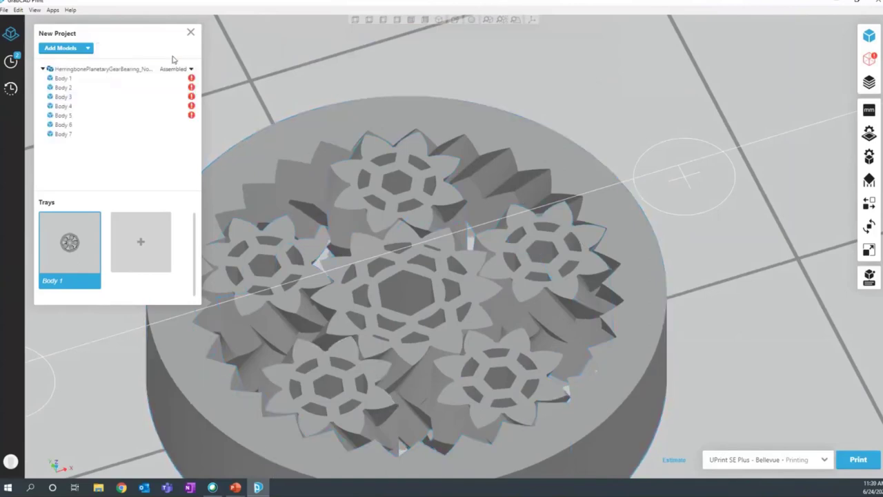
# Step: Switch the HerringbonePlanetaryGearBearing model from Assembled to Disassembled so its bodies are laid out separately on the tray
pyautogui.click(191, 69)
pyautogui.click(191, 69)
pyautogui.click(170, 85)
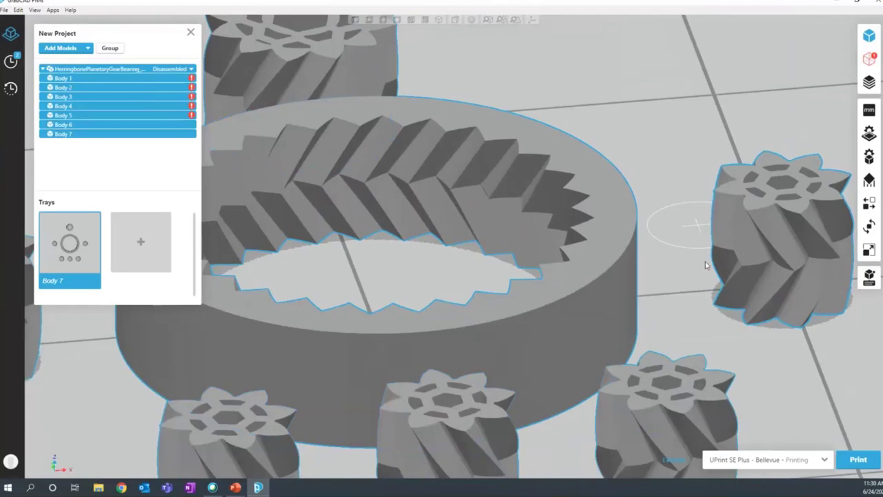
# Step: Get the mesh error details in Analysis Mode and limit the view to faulty models only
pyautogui.moveTo(192, 87)
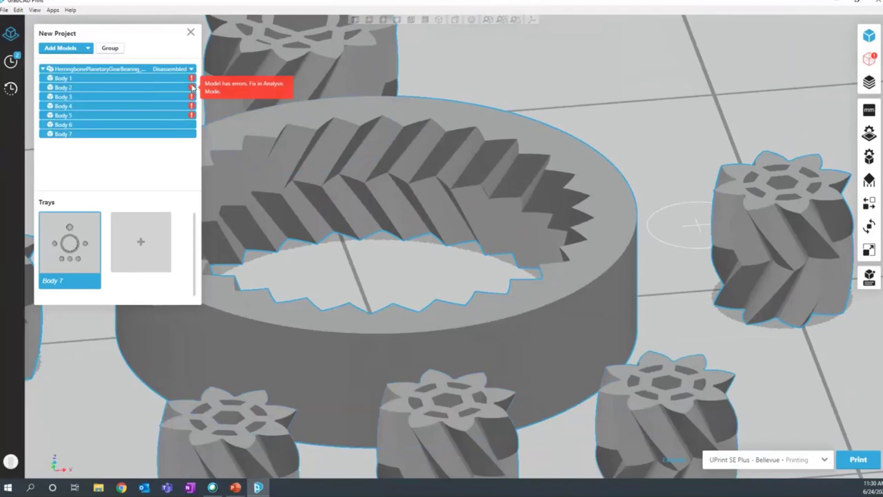
pyautogui.click(867, 60)
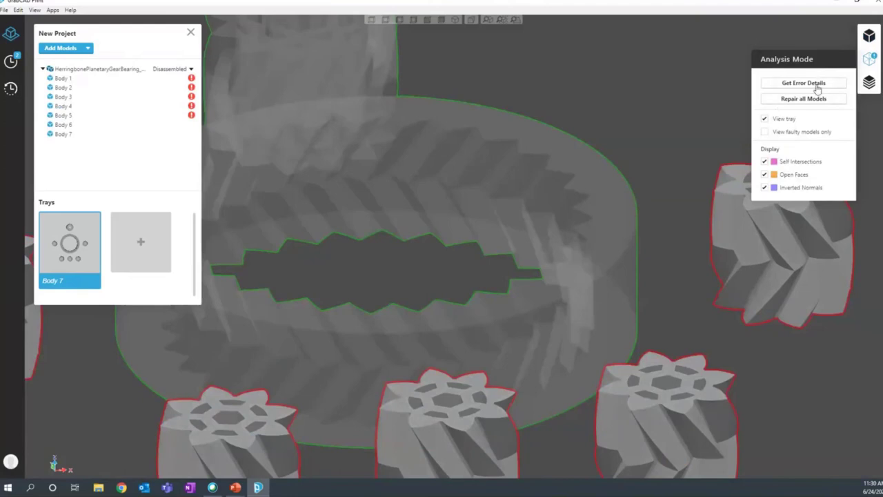
pyautogui.click(818, 85)
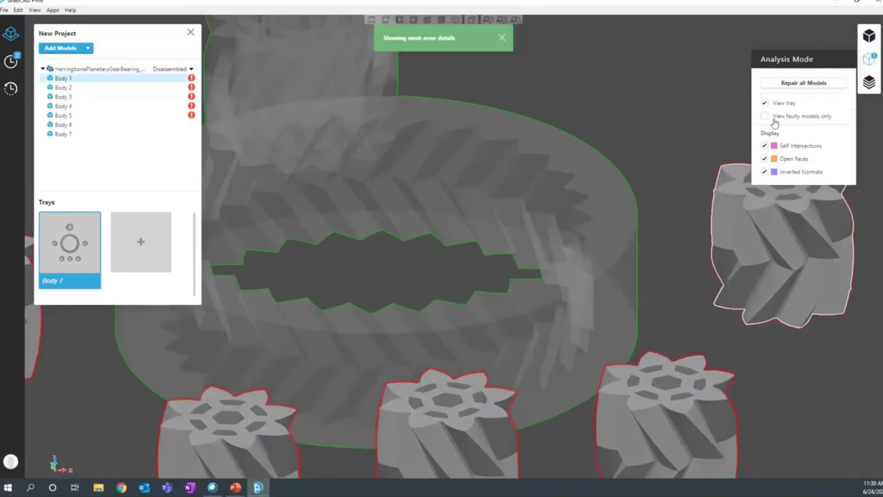
pyautogui.click(764, 117)
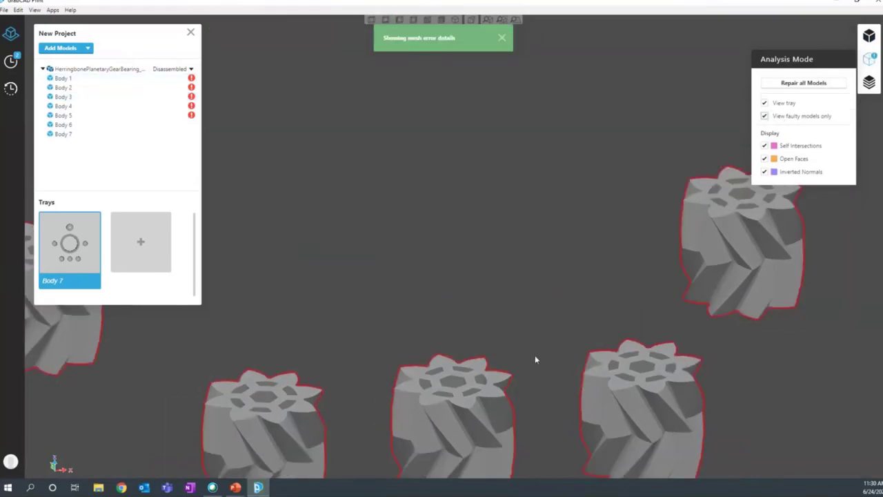
# Step: Examine the highlighted self intersections along a tooth edge of the Body 3 gear up close
pyautogui.click(641, 430)
pyautogui.scroll(3, 641, 430)
pyautogui.scroll(6, 639, 433)
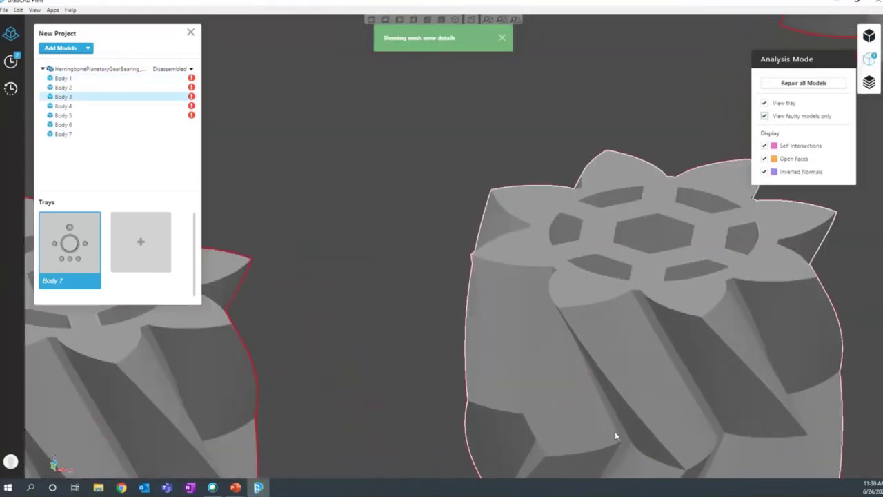
pyautogui.scroll(6, 595, 398)
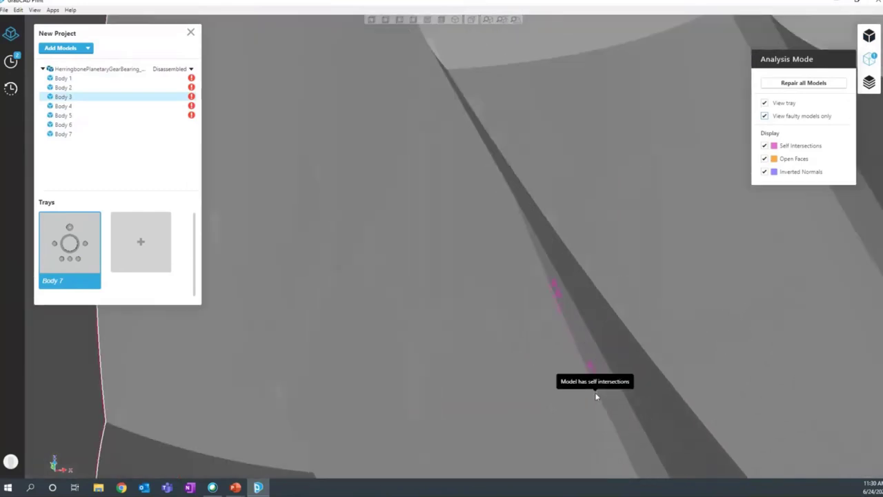
pyautogui.scroll(4, 598, 387)
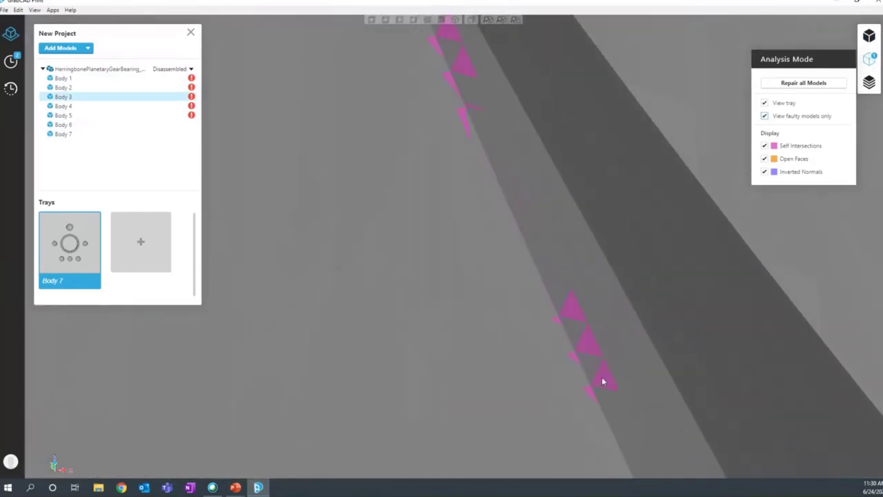
pyautogui.scroll(3, 609, 374)
pyautogui.scroll(-3, 611, 375)
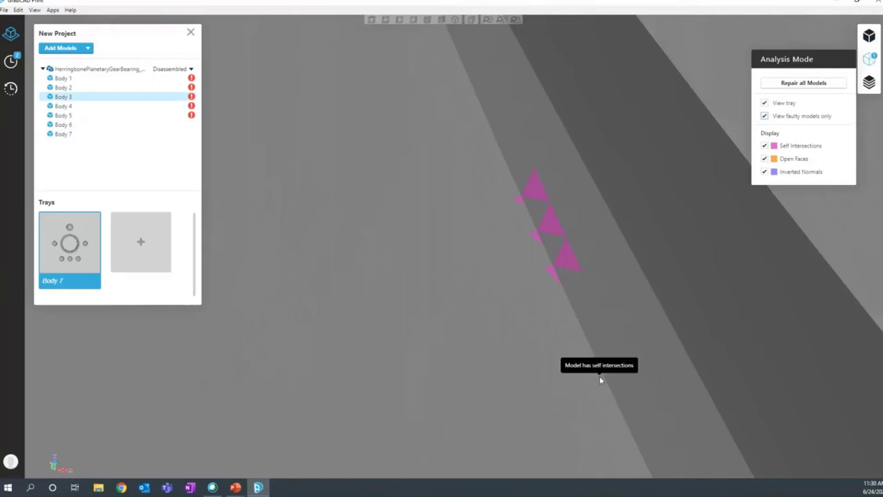
pyautogui.scroll(-2, 600, 381)
# Step: Repair all faulty models and return from Analysis Mode to the model view
pyautogui.click(779, 83)
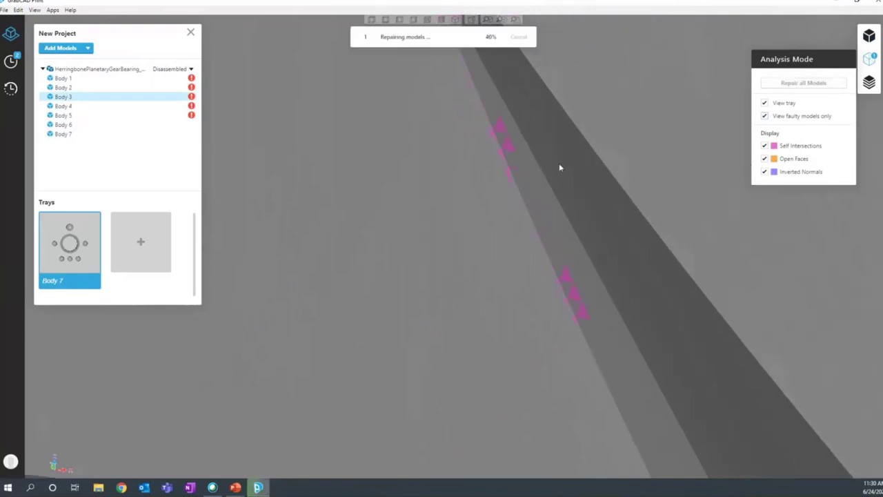
pyautogui.moveTo(560, 167)
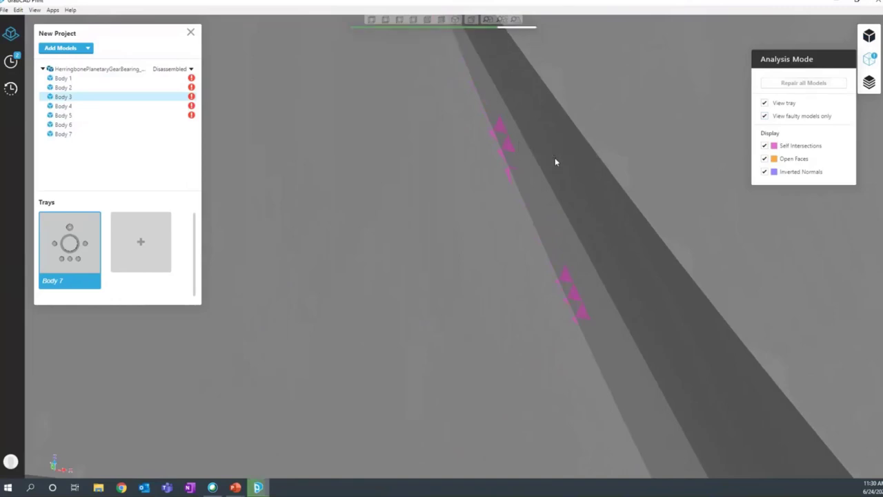
pyautogui.scroll(-5, 555, 157)
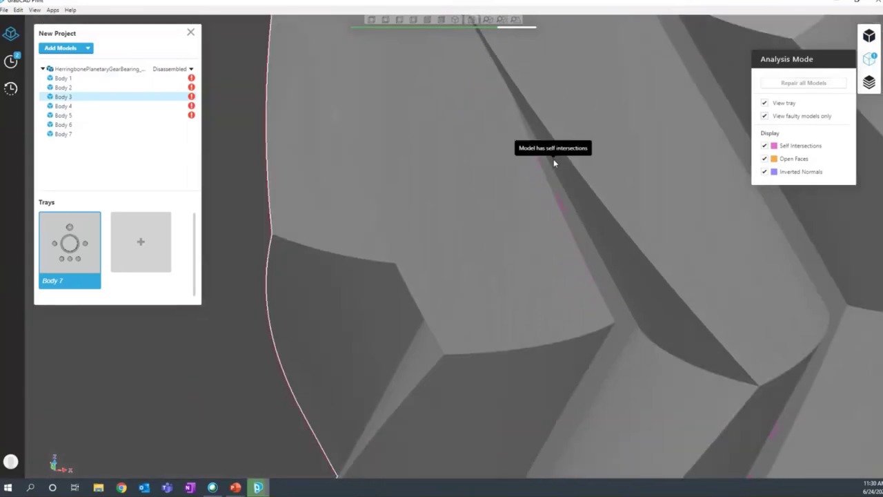
pyautogui.scroll(-1, 552, 157)
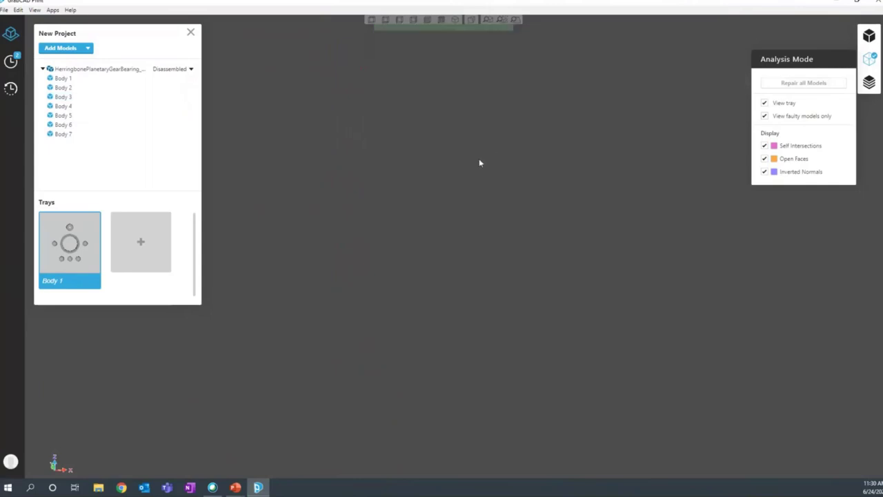
pyautogui.click(868, 36)
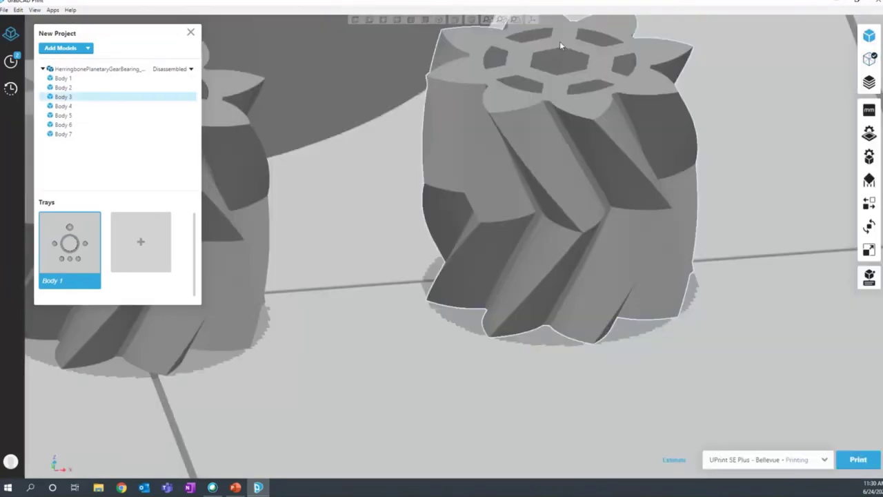
# Step: Set the repaired gear bearing bodies back to Assembled and clear the selection
pyautogui.scroll(-3, 743, 241)
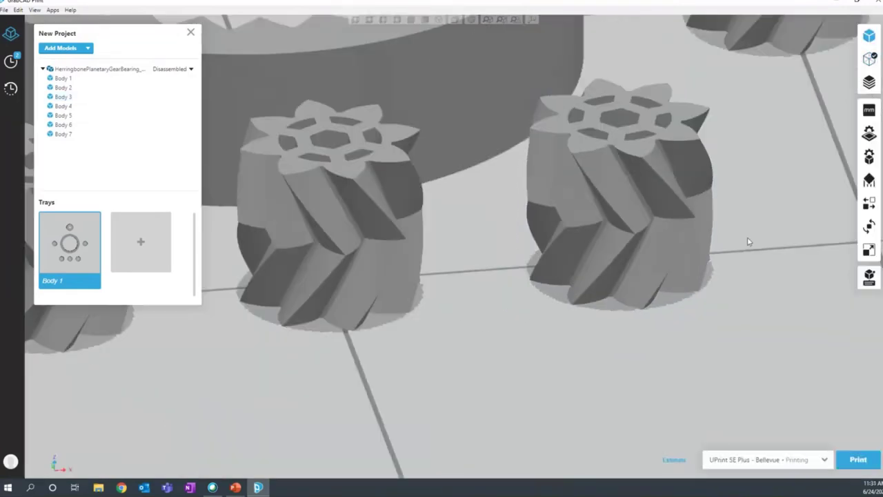
pyautogui.scroll(-5, 748, 241)
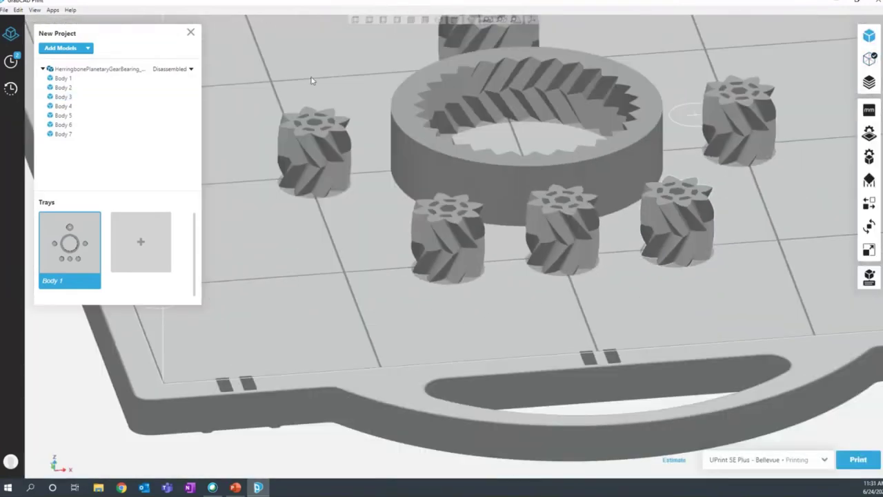
pyautogui.click(191, 69)
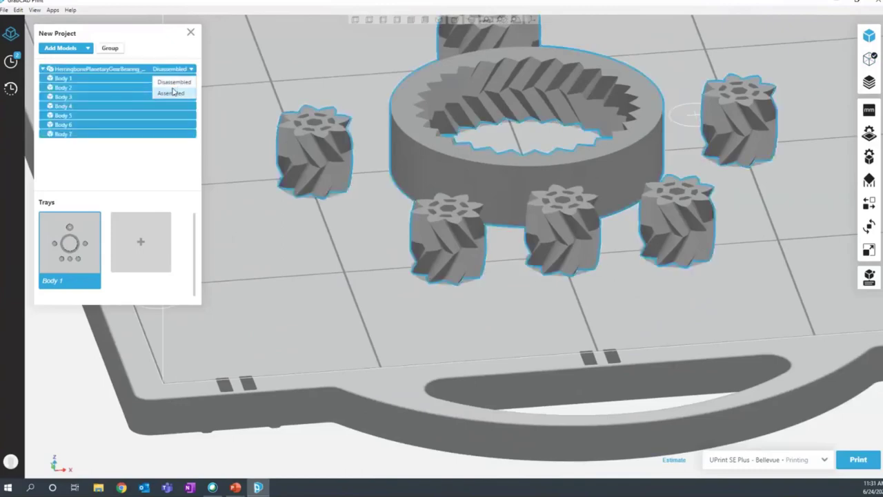
pyautogui.click(171, 92)
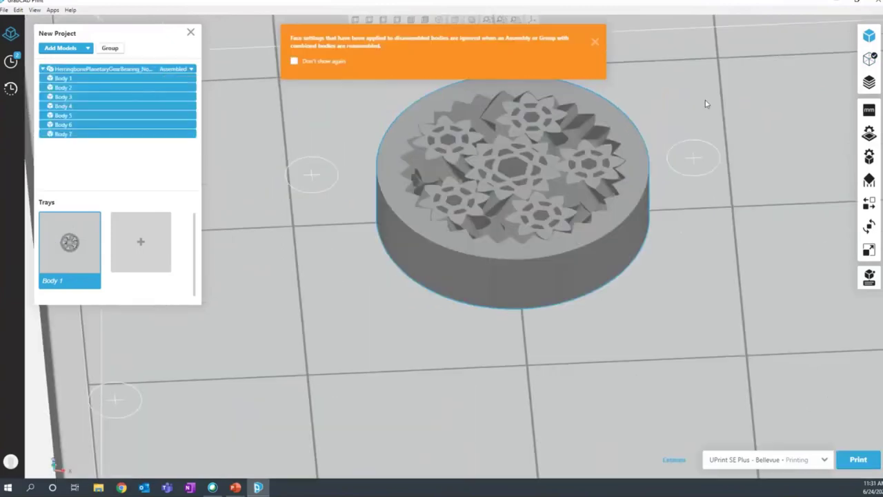
pyautogui.click(620, 124)
pyautogui.click(683, 81)
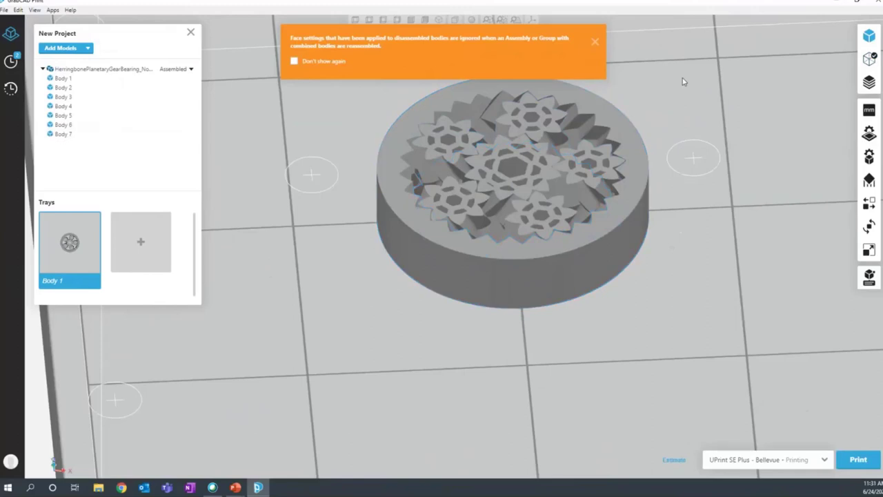
# Step: Add Tapping part.SLDPRT to the project, and hide the gear bearing assembly from printing with its body list collapsed
pyautogui.click(62, 49)
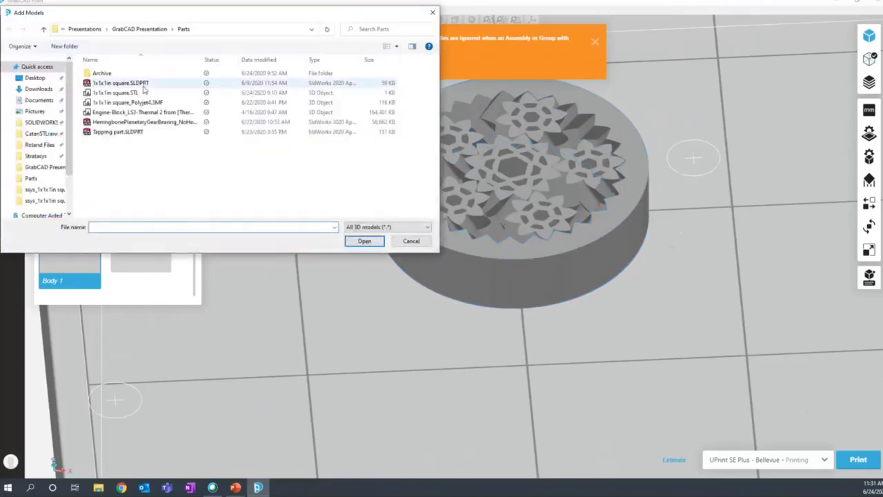
pyautogui.doubleClick(119, 131)
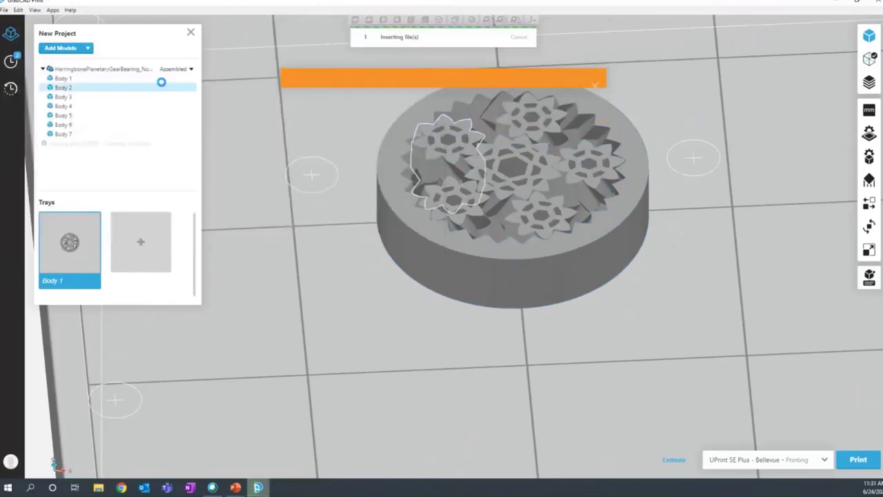
pyautogui.click(131, 72)
pyautogui.rightClick(132, 72)
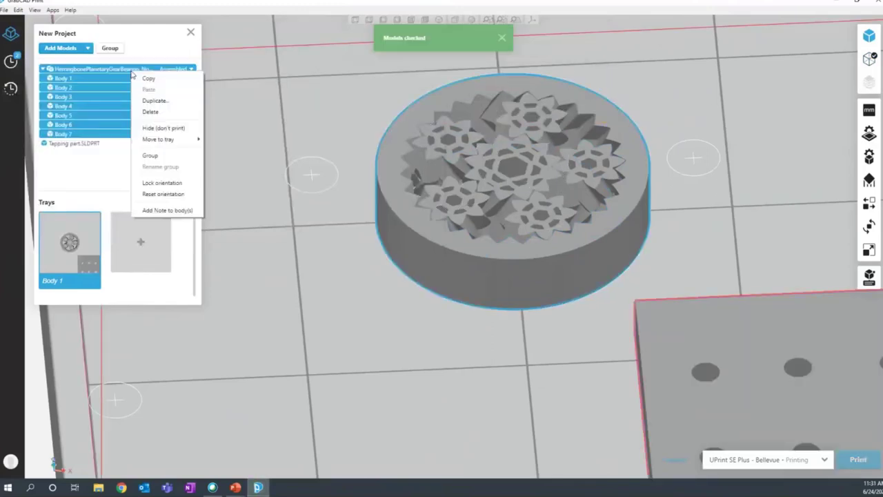
pyautogui.click(179, 129)
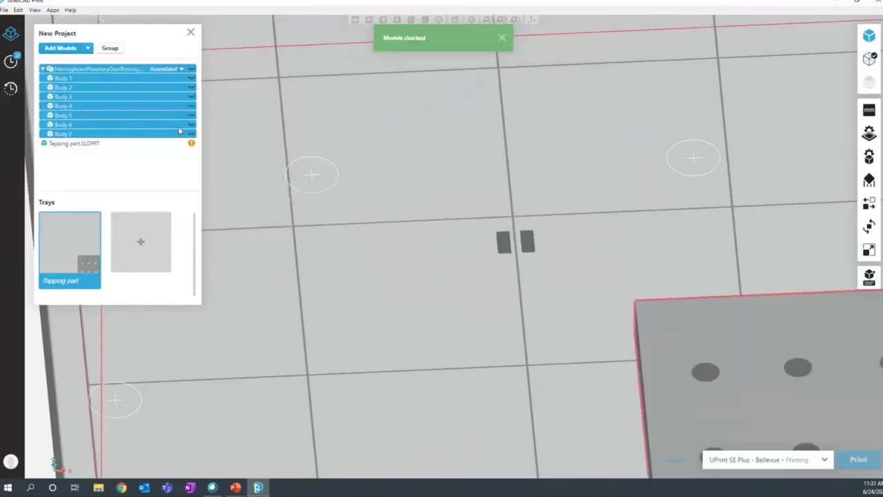
pyautogui.click(42, 69)
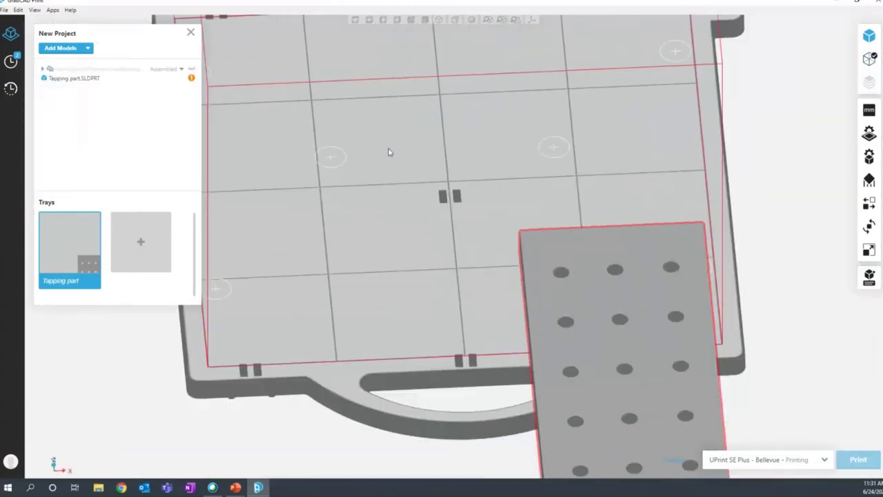
# Step: Move the tapping part fully onto the build tray and switch the printer to the Stratasys F370 template
pyautogui.moveTo(576, 271); pyautogui.dragTo(469, 89)
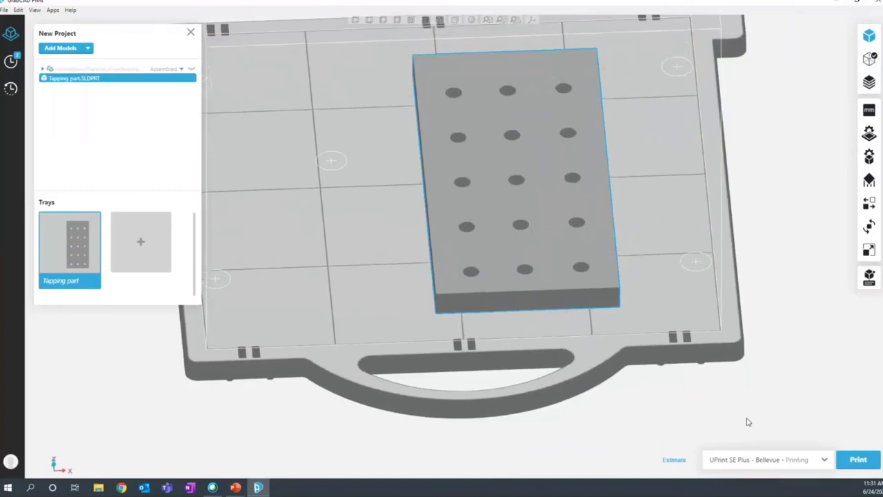
pyautogui.click(758, 458)
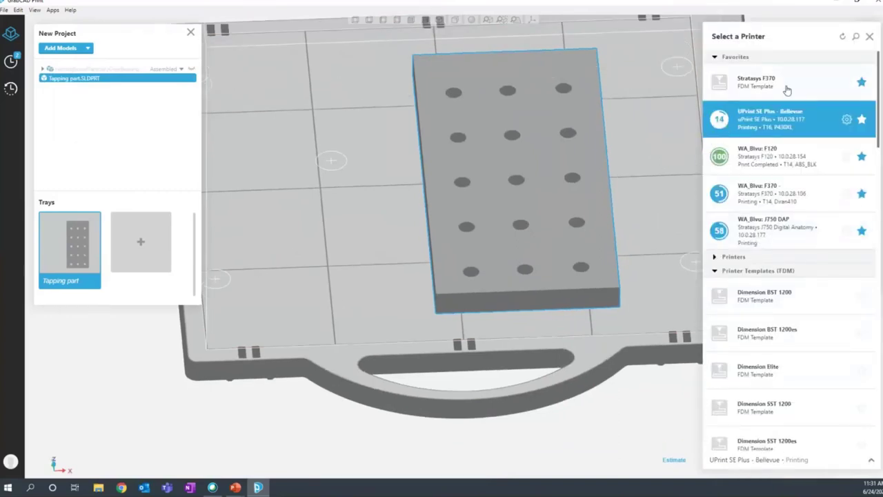
pyautogui.click(786, 82)
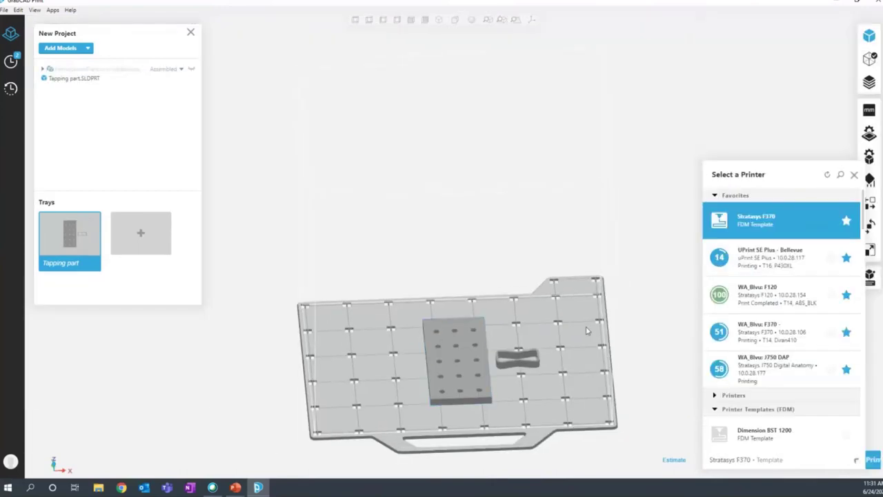
# Step: Apply a #4 - 40 Short inch insert to the middle hole in the tapping part's back row and update the model geometry
pyautogui.scroll(10, 494, 388)
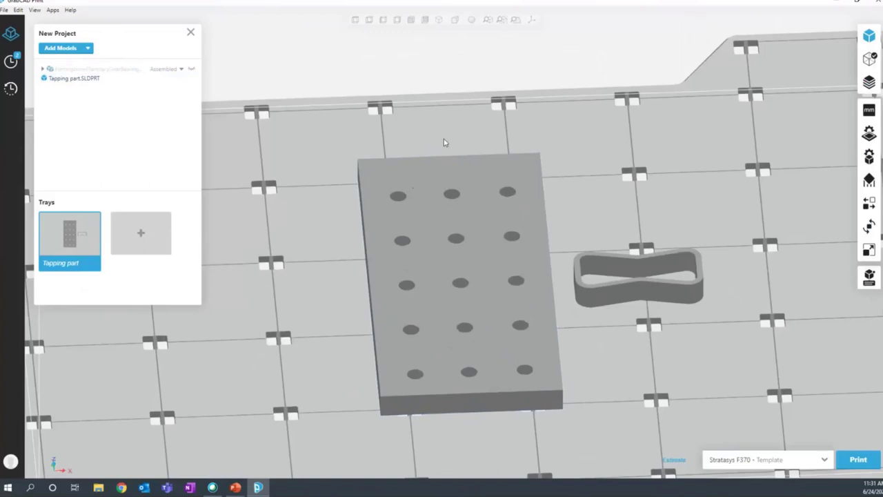
pyautogui.click(868, 156)
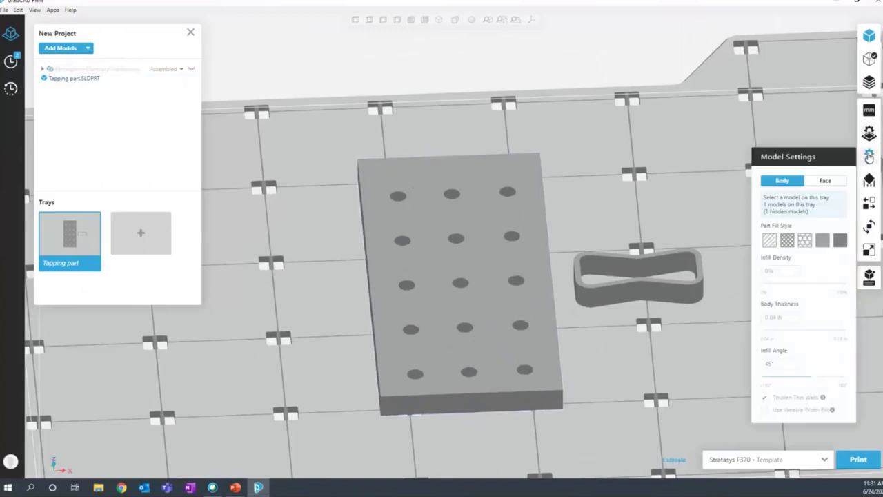
pyautogui.click(833, 180)
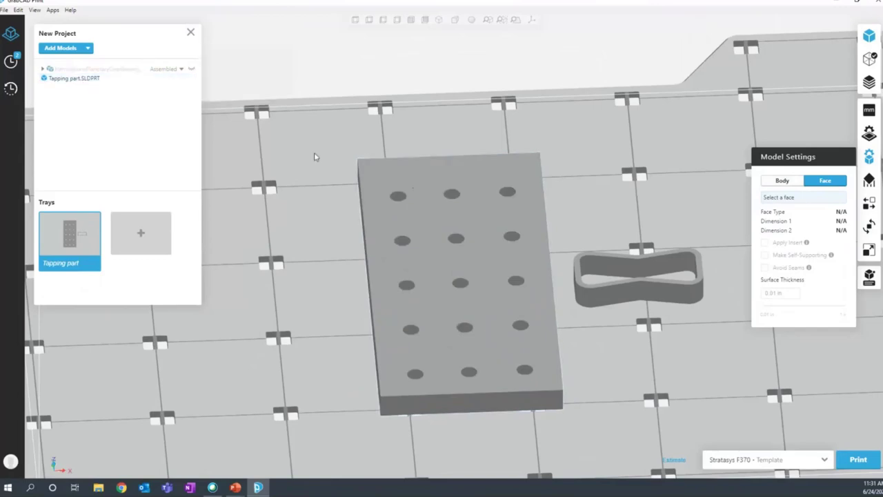
pyautogui.click(452, 196)
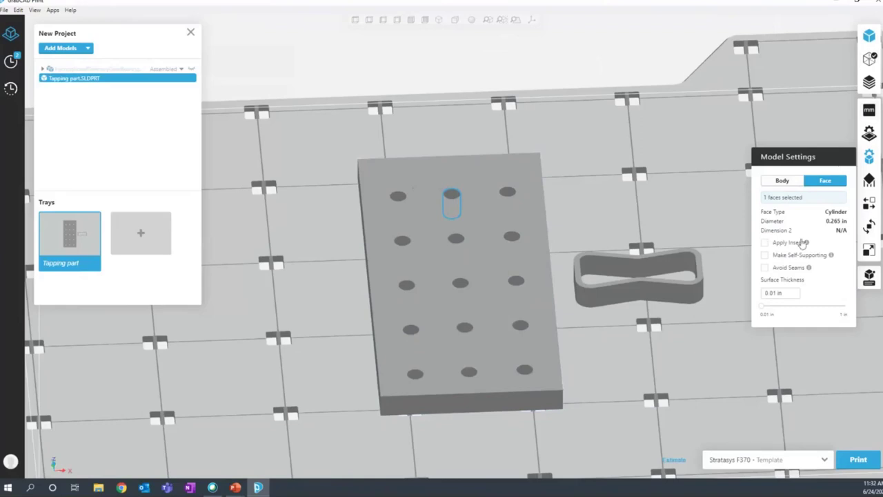
pyautogui.moveTo(806, 243)
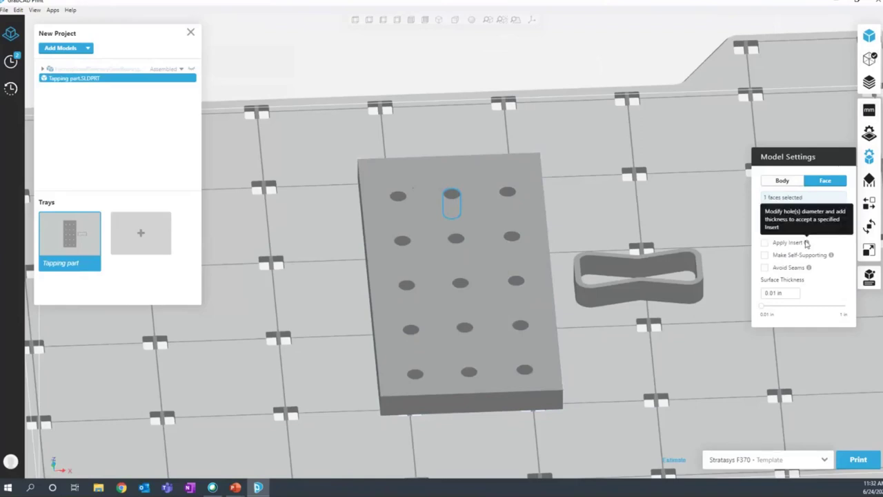
pyautogui.click(764, 243)
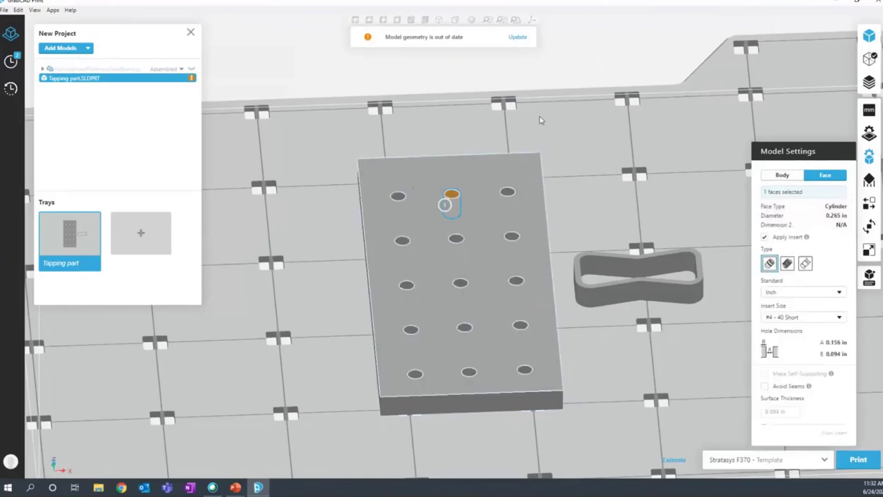
pyautogui.click(518, 36)
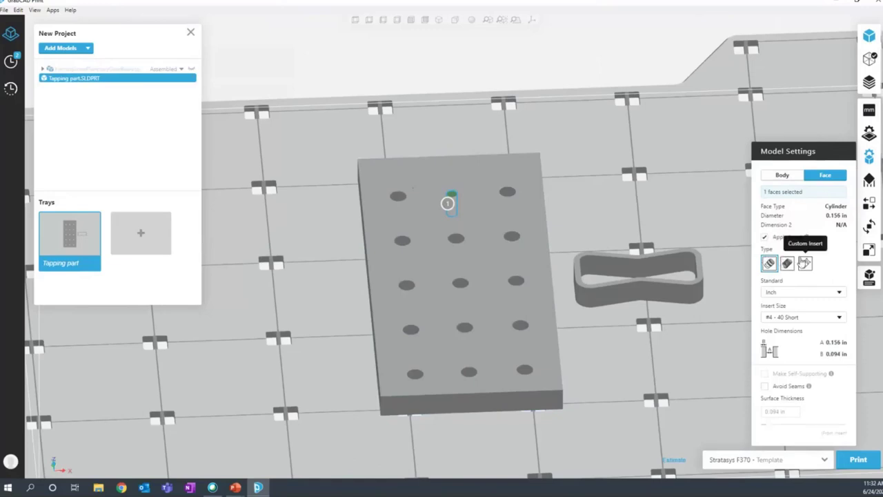
pyautogui.click(795, 318)
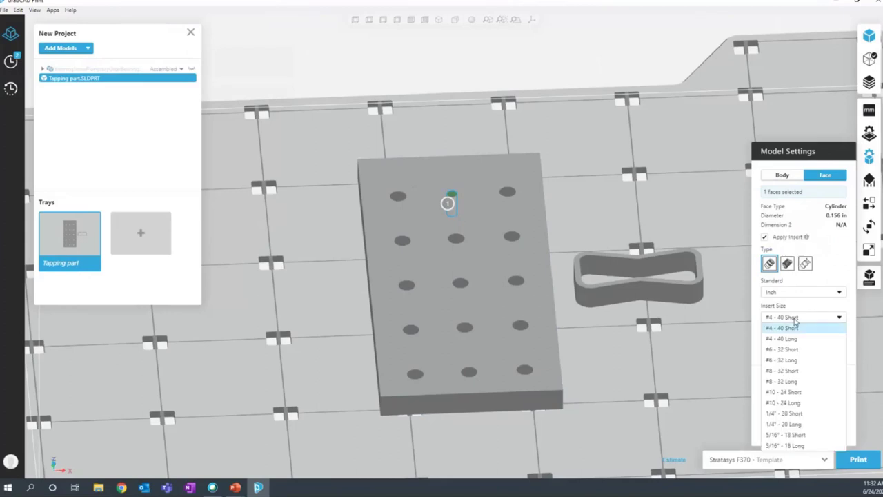
pyautogui.click(795, 325)
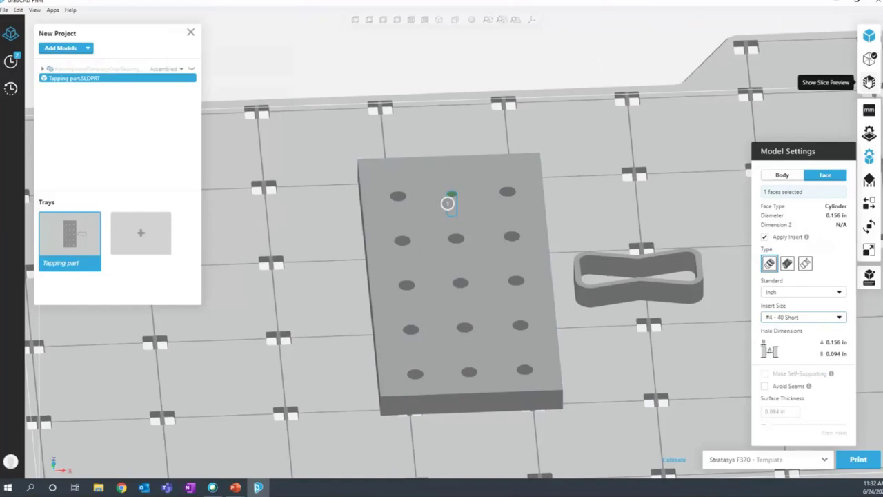
# Step: Generate the slice preview and examine the toolpaths around the insert hole from above, going from layer 25 down to layer 18
pyautogui.click(868, 82)
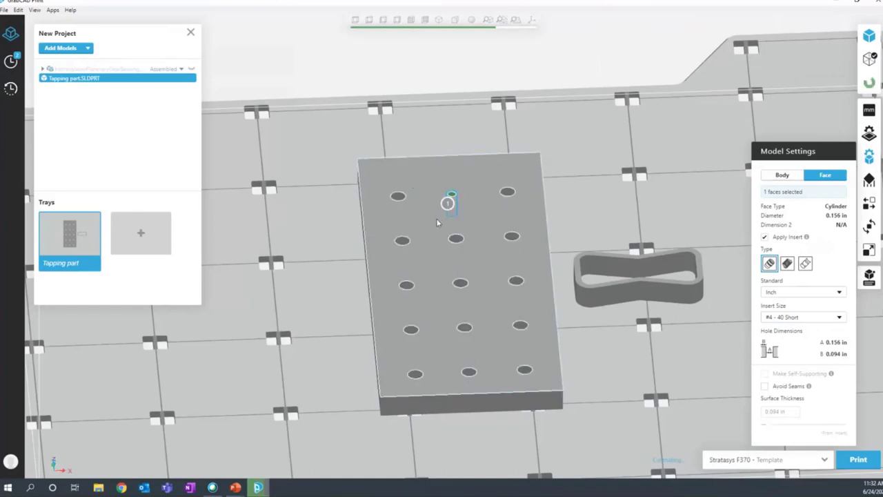
pyautogui.press('t')
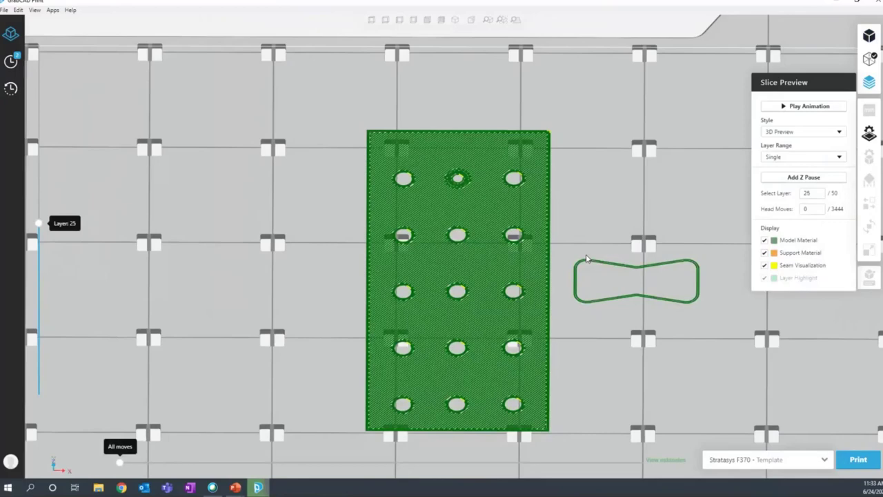
pyautogui.scroll(1, 450, 154)
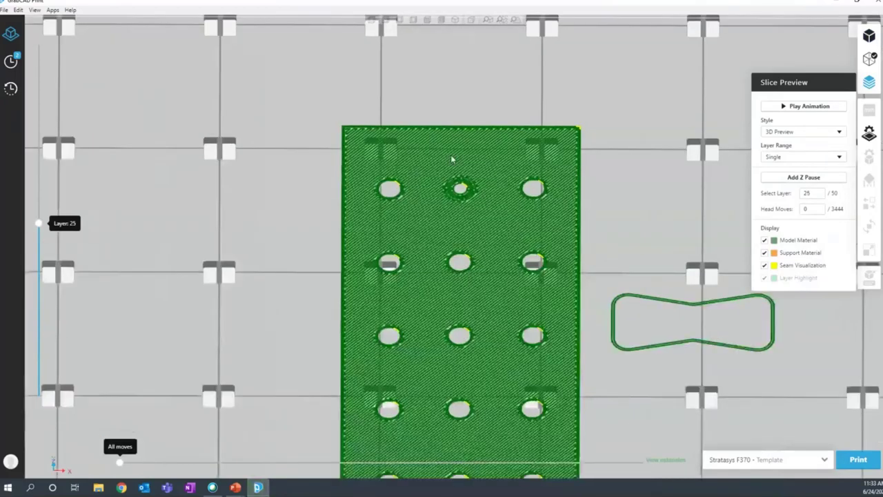
pyautogui.scroll(3, 450, 155)
pyautogui.scroll(3, 460, 192)
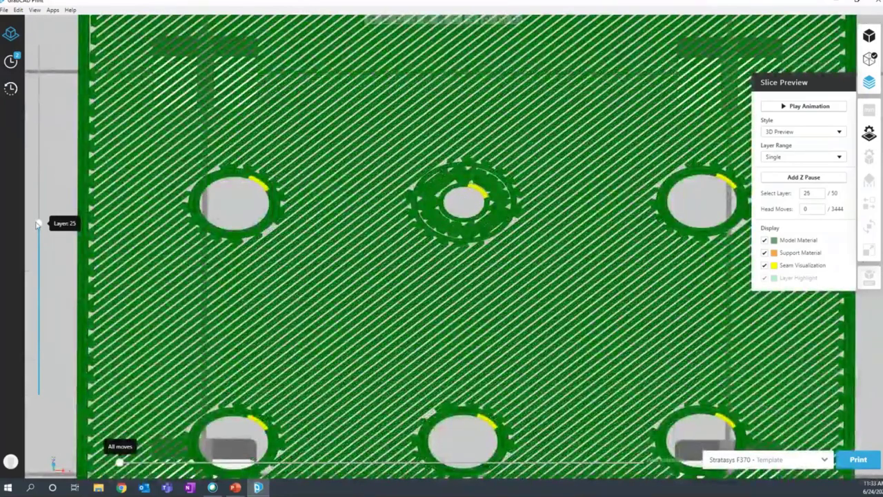
pyautogui.moveTo(39, 224); pyautogui.dragTo(31, 276)
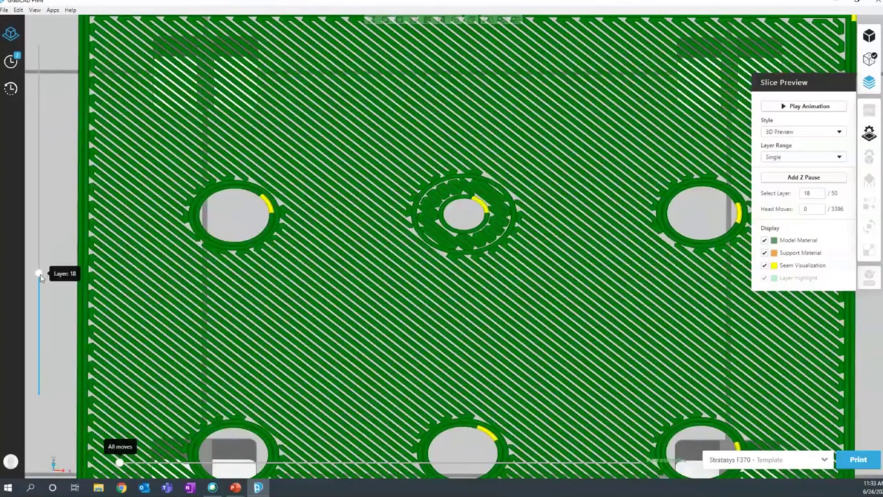
pyautogui.moveTo(40, 276)
pyautogui.mouseDown()
pyautogui.moveTo(40, 310)
pyautogui.moveTo(40, 280)
pyautogui.mouseUp()
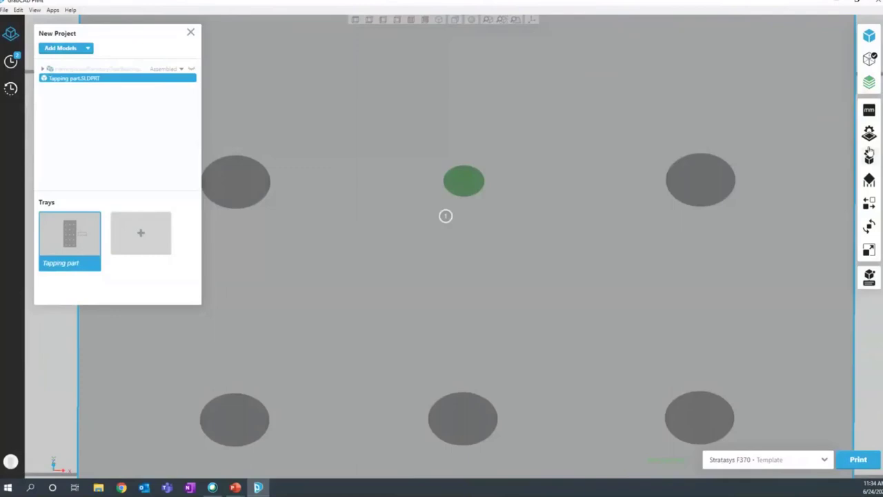
# Step: Set the tapping part's body to the sparse diagonal-line fill style and slice it again
pyautogui.click(869, 155)
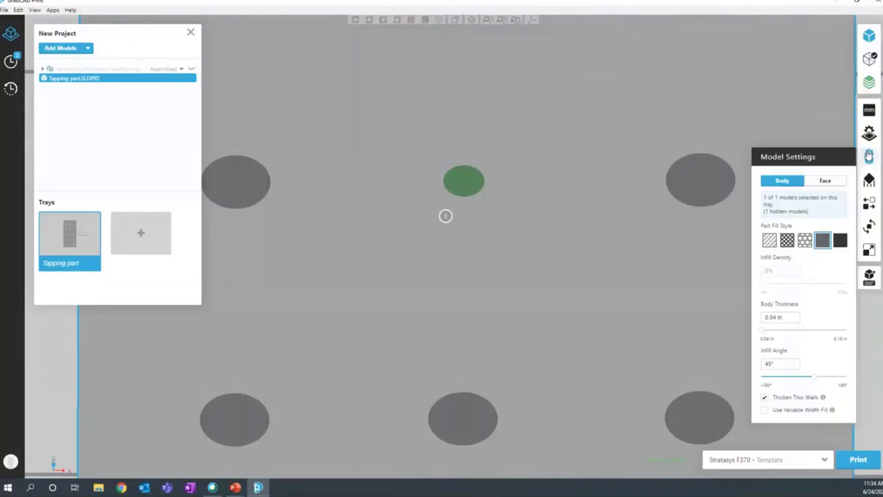
pyautogui.click(769, 240)
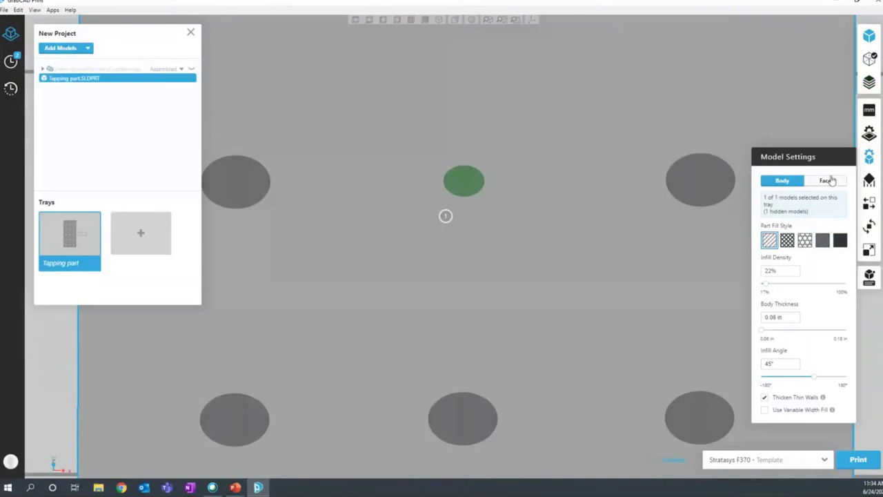
pyautogui.click(869, 81)
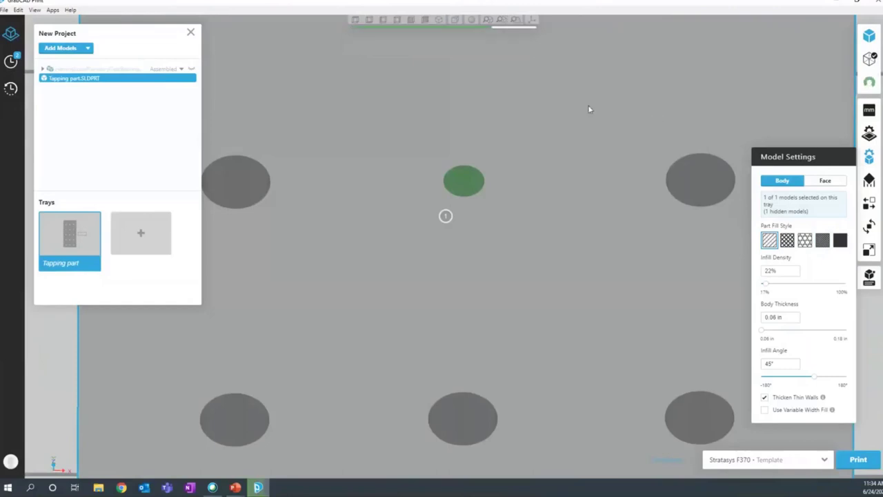
# Step: Compare the material around the insert hole with the plain holes from layer 25 to 22, and return to the model view
pyautogui.scroll(-5, 478, 119)
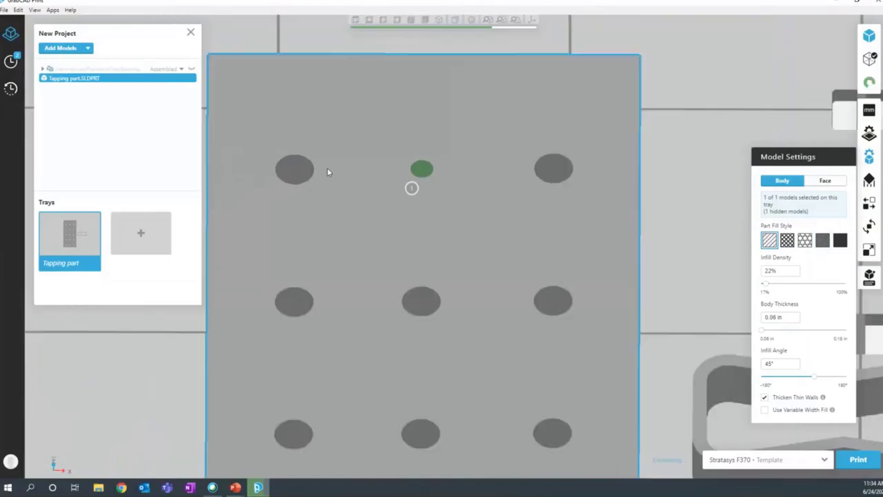
pyautogui.scroll(-4, 328, 171)
pyautogui.scroll(-1, 605, 168)
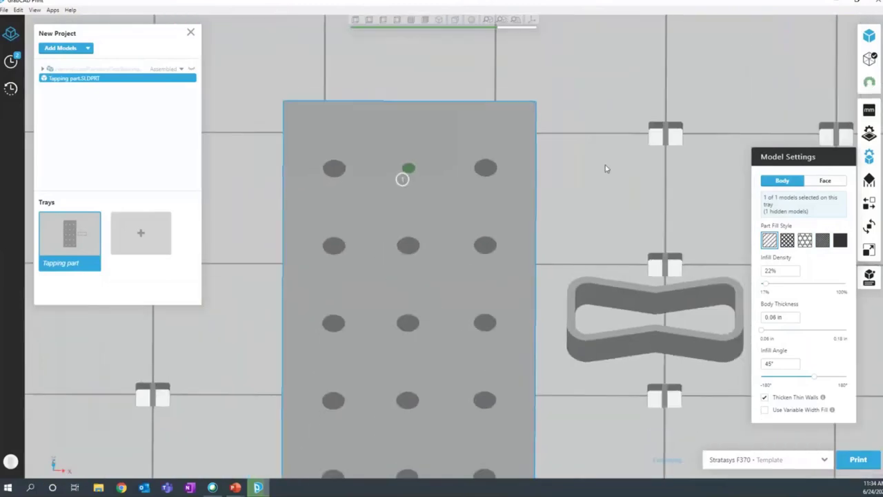
pyautogui.scroll(-1, 605, 168)
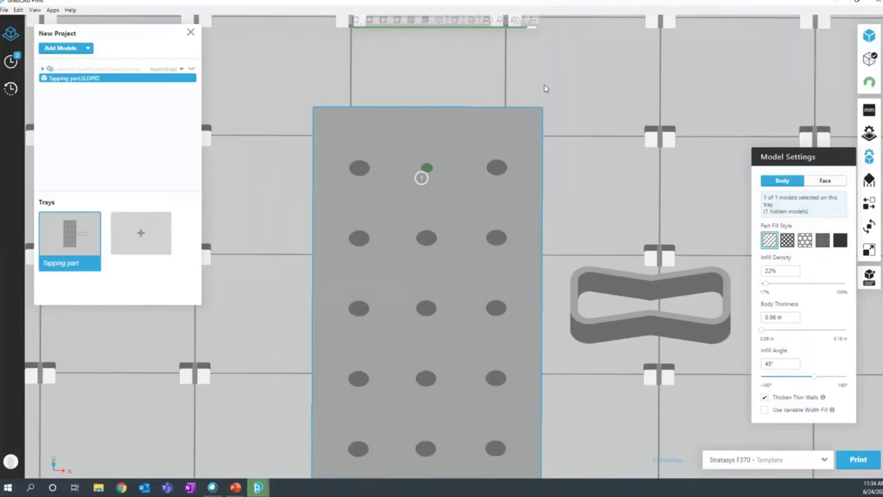
pyautogui.press('Delete')
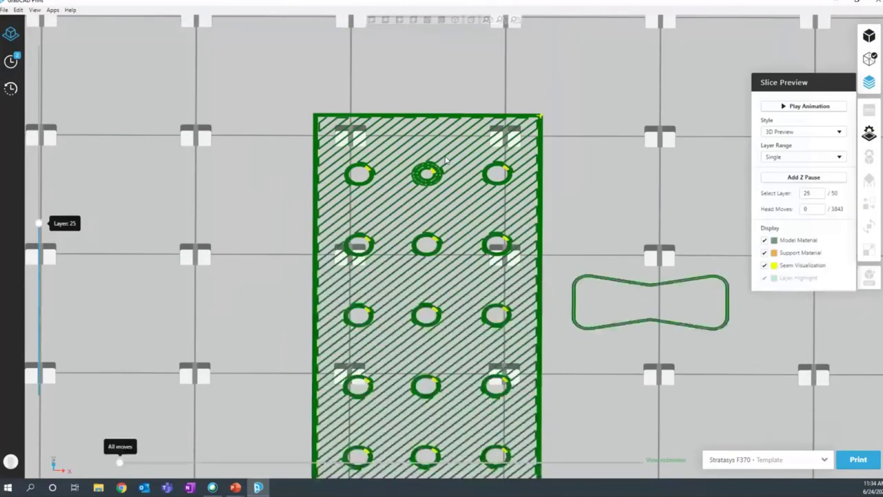
pyautogui.scroll(4, 424, 173)
pyautogui.scroll(2, 423, 173)
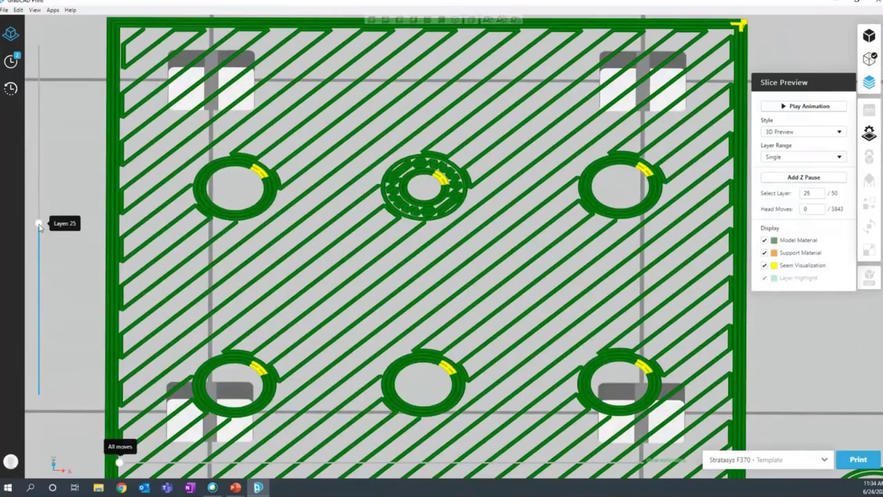
pyautogui.moveTo(39, 226); pyautogui.dragTo(39, 244)
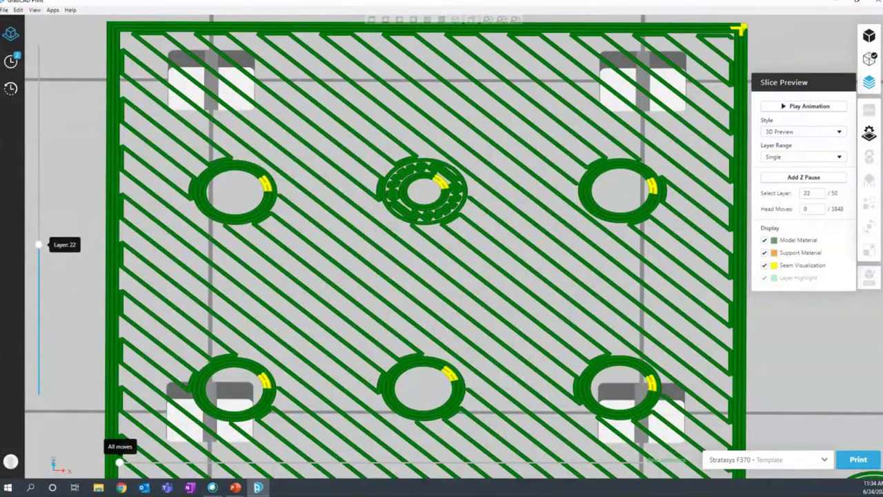
pyautogui.click(869, 35)
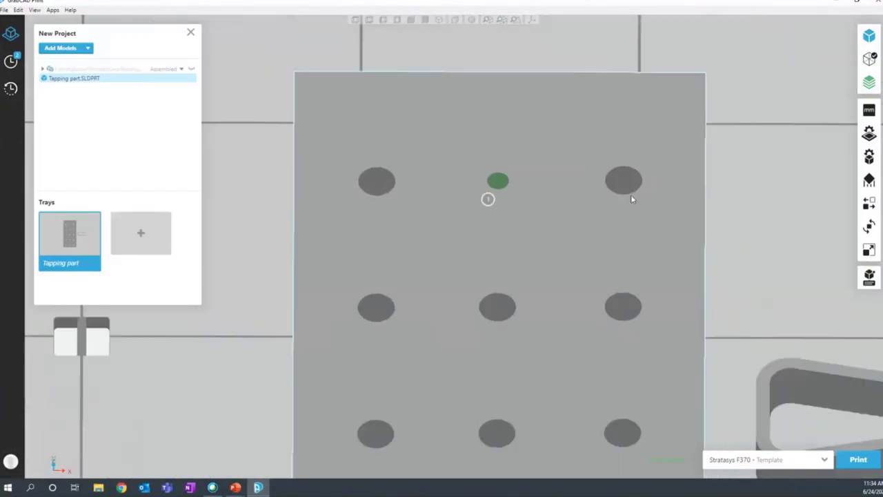
# Step: Orient the tapping part upright by setting its long narrow side face to the Bottom plane
pyautogui.click(366, 191)
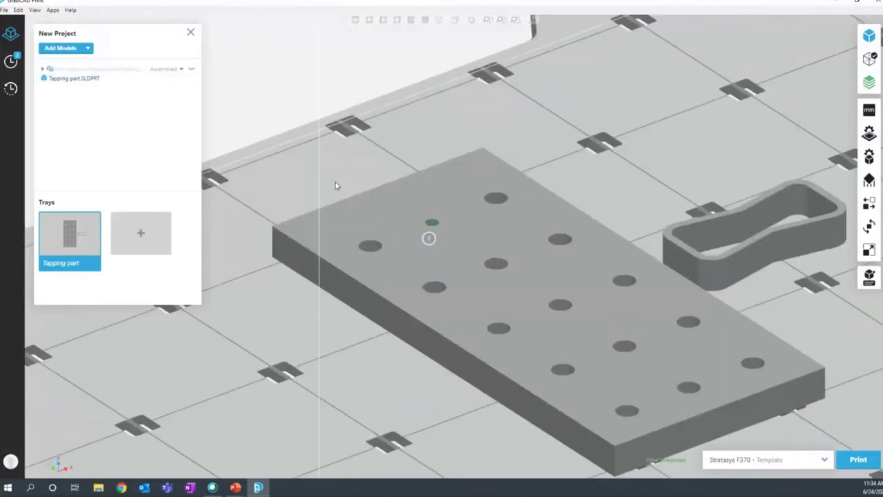
pyautogui.click(869, 226)
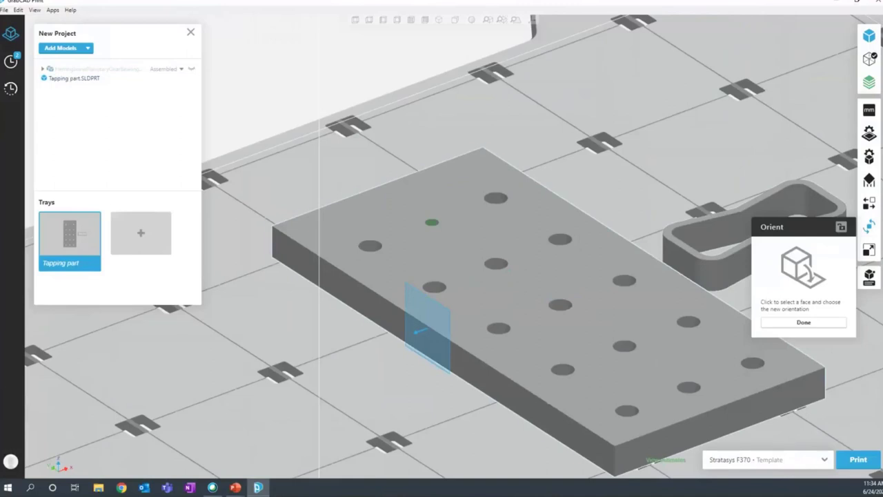
pyautogui.click(442, 304)
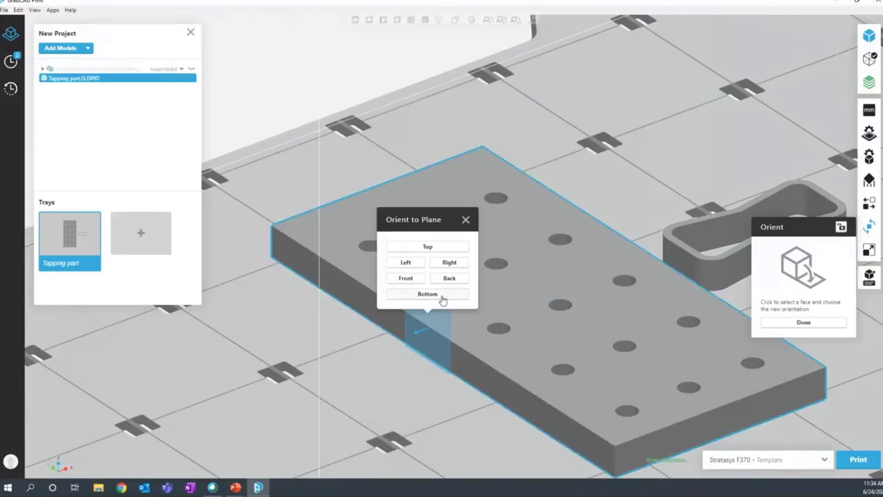
pyautogui.click(427, 293)
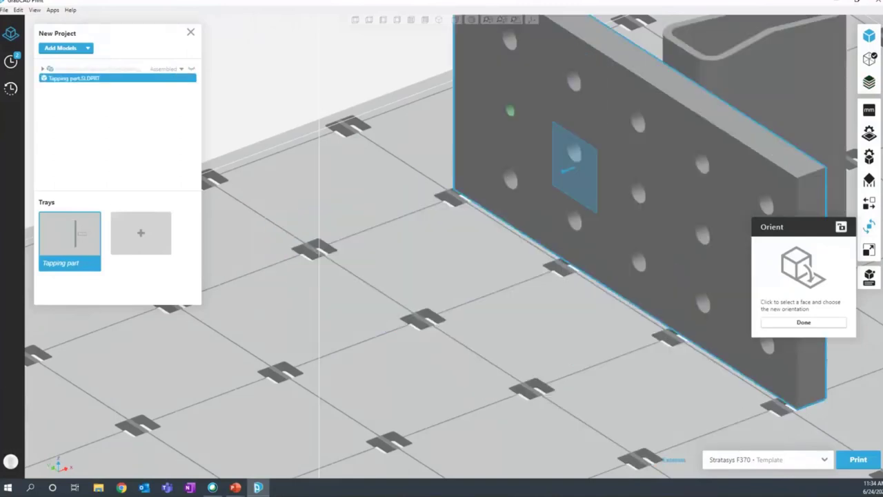
# Step: Slice the upright tapping part and show all layers to examine the support material at its holes
pyautogui.moveTo(621, 160)
pyautogui.mouseDown(button='right')
pyautogui.moveTo(491, 160)
pyautogui.moveTo(617, 165)
pyautogui.mouseUp(button='right')
pyautogui.scroll(3, 686, 168)
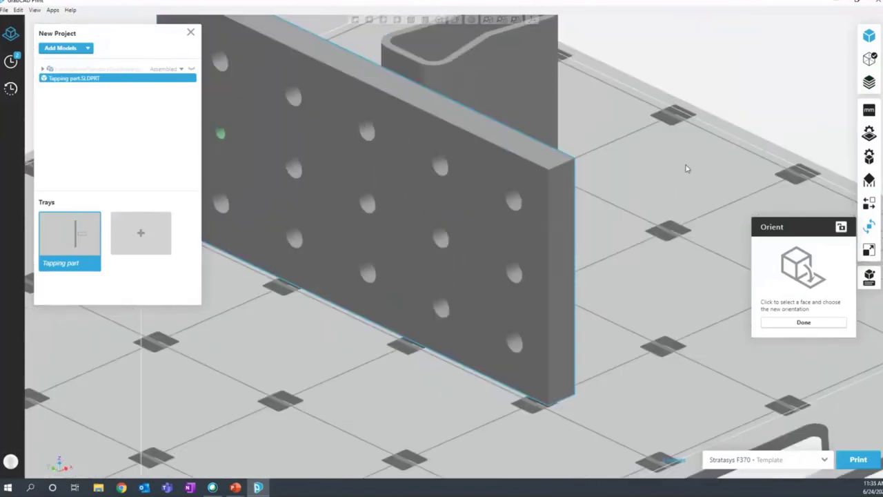
pyautogui.moveTo(687, 169); pyautogui.dragTo(725, 187, button='right')
pyautogui.scroll(-2, 726, 186)
pyautogui.scroll(1, 398, 62)
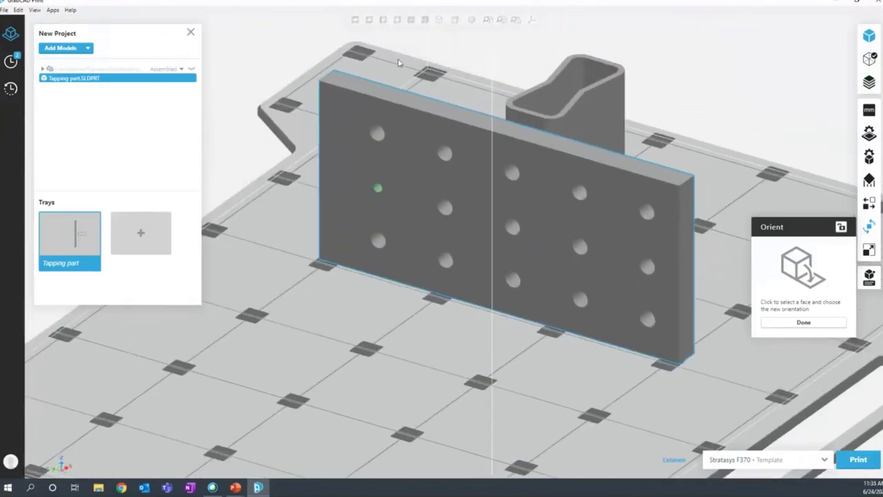
pyautogui.scroll(2, 398, 63)
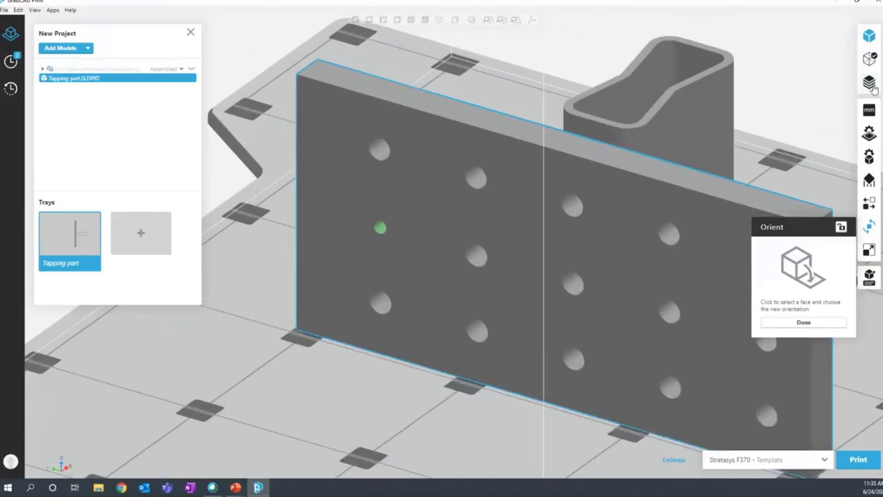
pyautogui.click(871, 84)
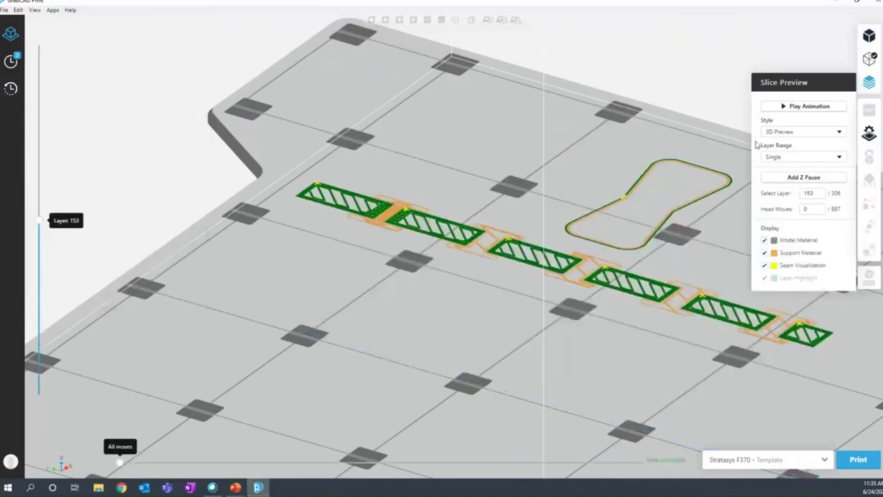
pyautogui.click(778, 159)
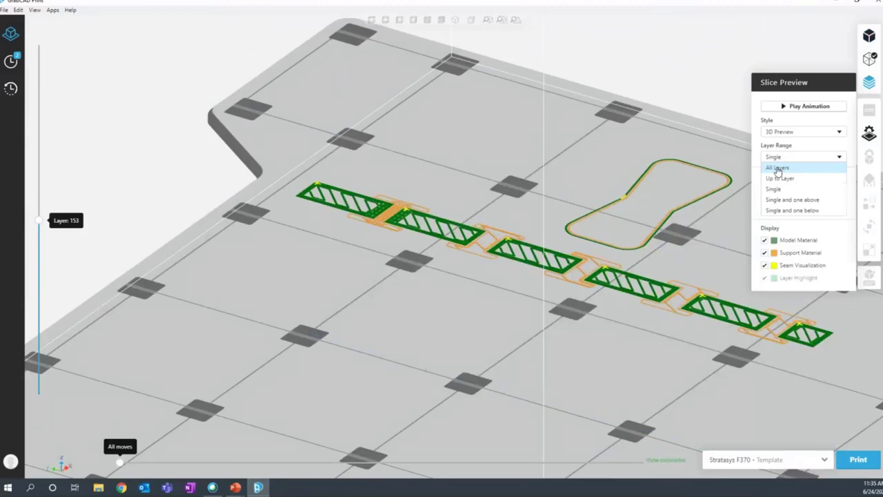
pyautogui.click(777, 168)
pyautogui.scroll(3, 402, 235)
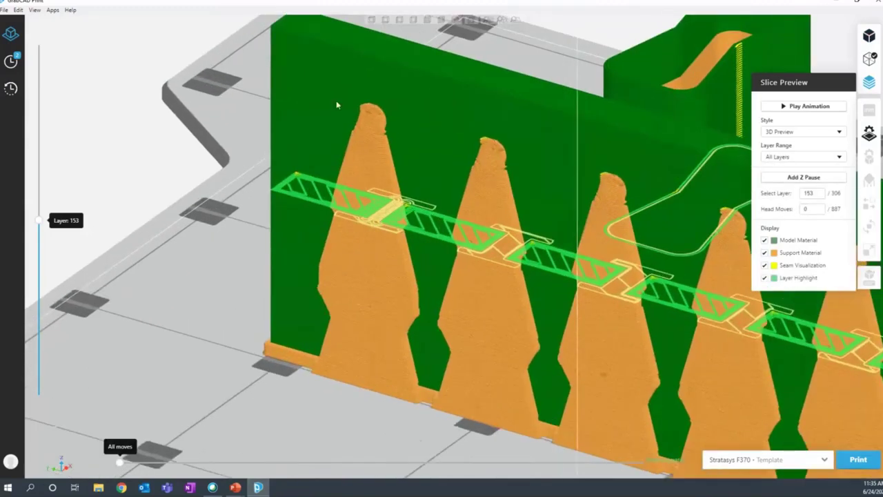
# Step: Hide the support material in the slice preview and examine the upright tapping part's holes from layer 138 up to layer 237
pyautogui.moveTo(37, 222); pyautogui.dragTo(38, 239)
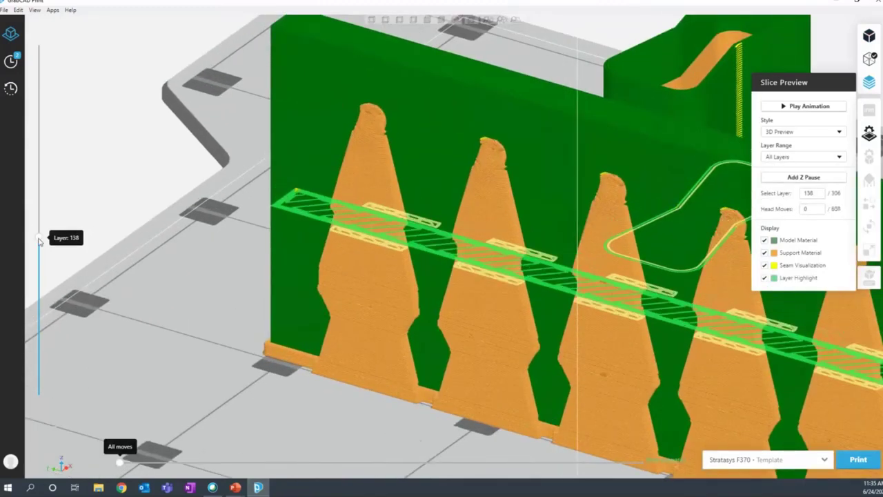
pyautogui.click(764, 253)
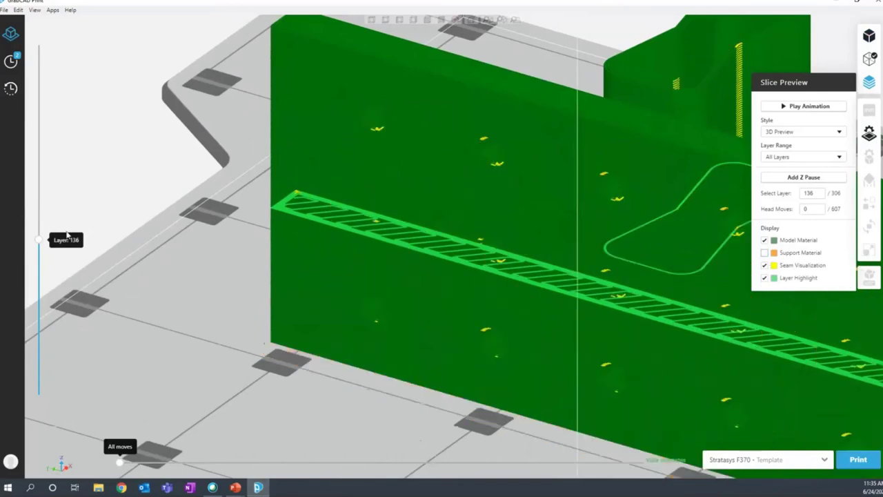
pyautogui.moveTo(118, 237); pyautogui.dragTo(385, 215, button='right')
pyautogui.scroll(5, 385, 216)
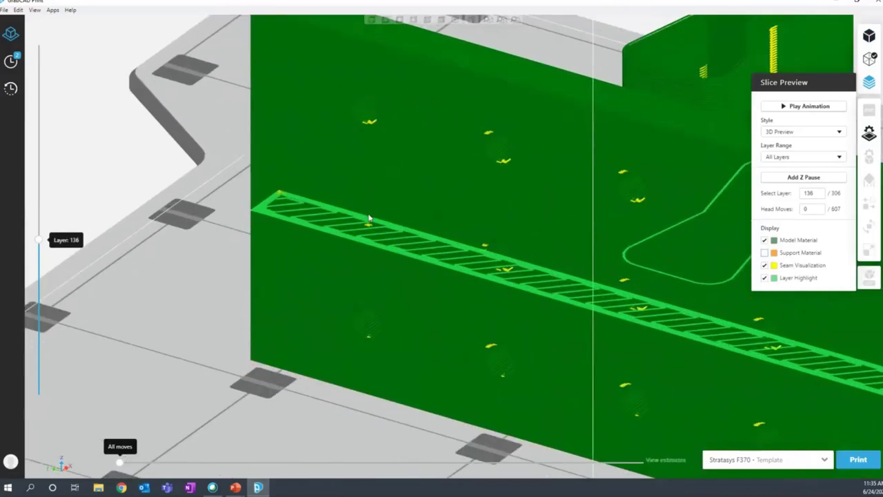
pyautogui.moveTo(39, 239); pyautogui.dragTo(40, 124)
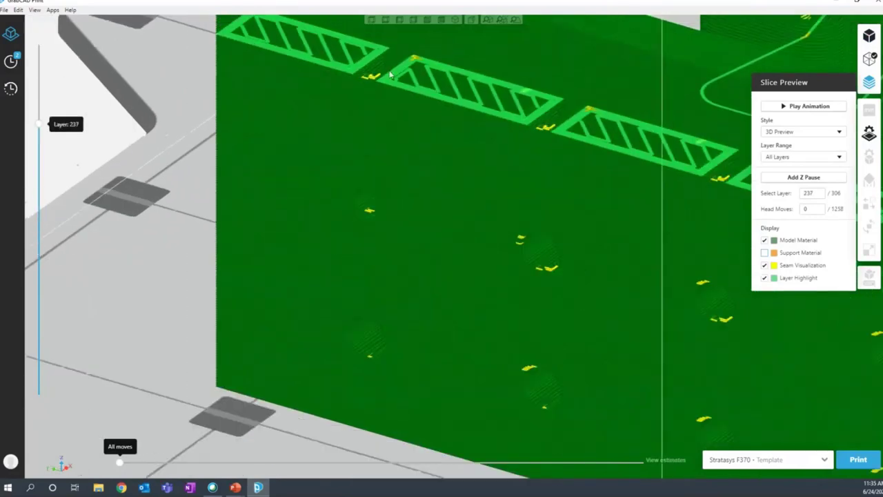
pyautogui.click(764, 240)
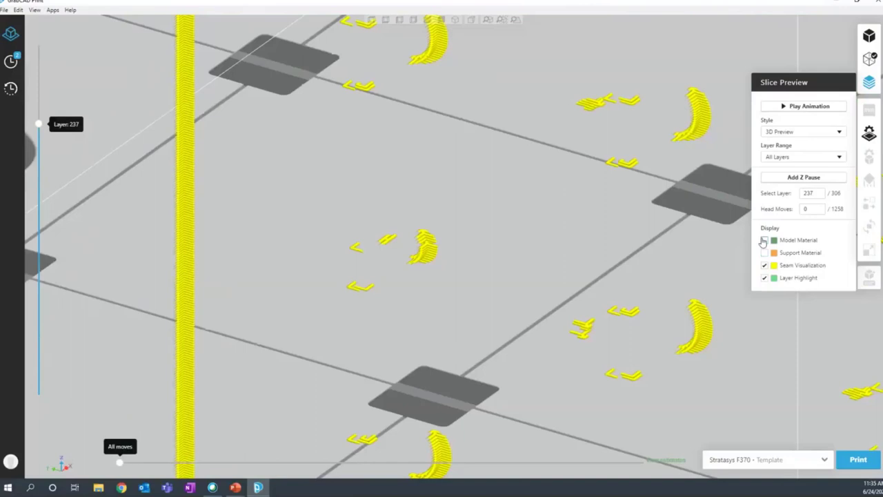
pyautogui.click(764, 240)
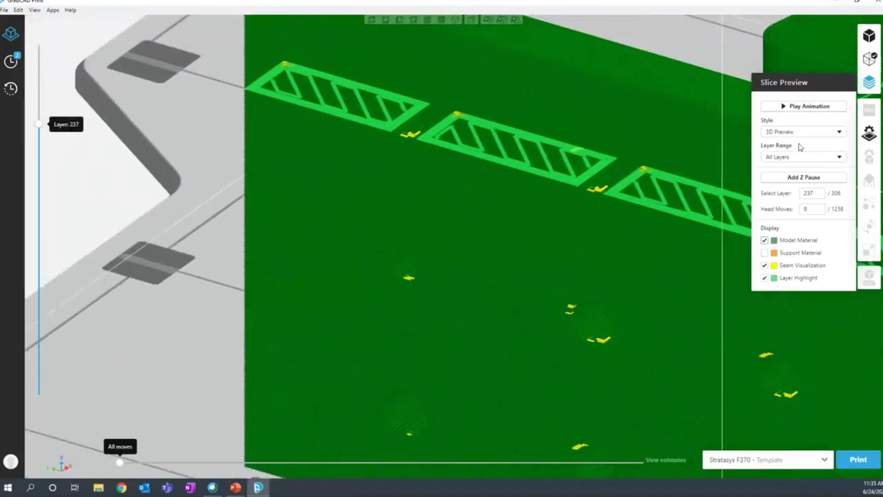
# Step: Limit the preview to the single layer 237 and examine the contours and infill beside the holes
pyautogui.click(796, 157)
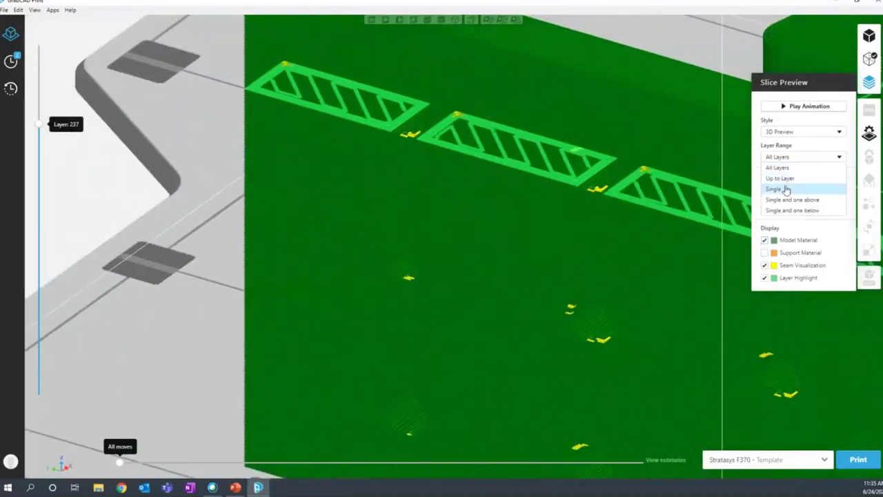
pyautogui.click(784, 189)
pyautogui.scroll(4, 369, 92)
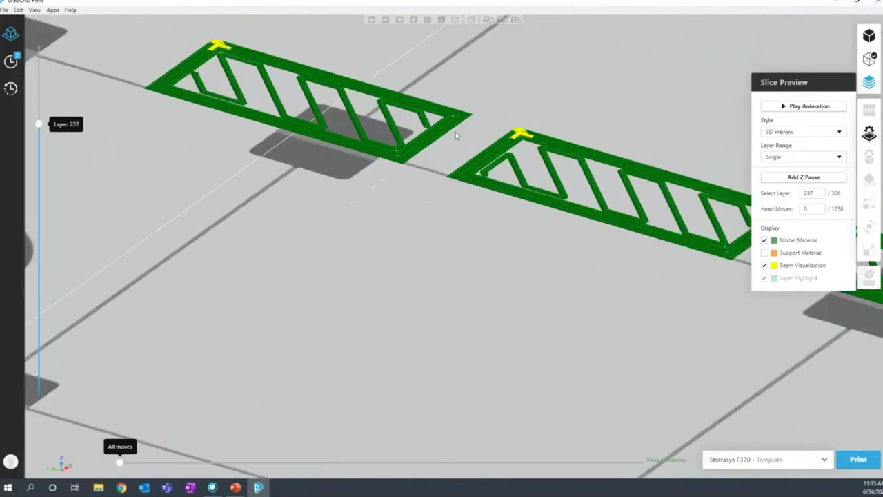
pyautogui.scroll(2, 455, 132)
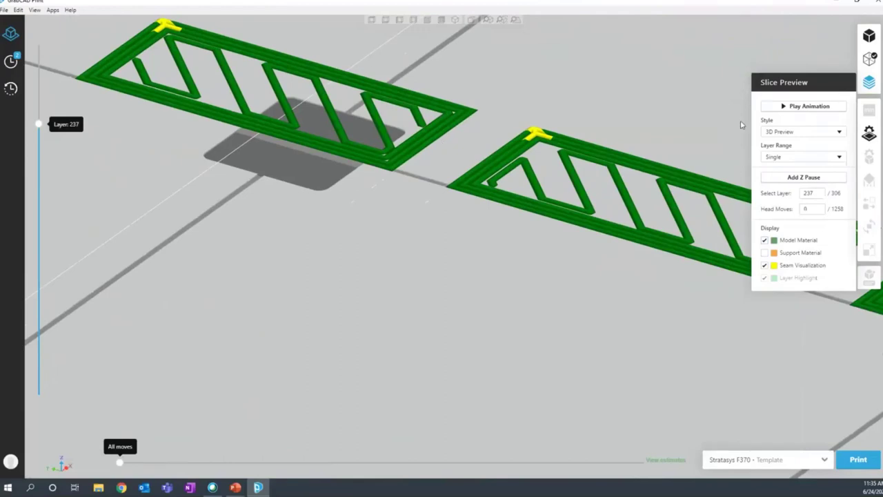
# Step: Return to the model view, make the face of the plain hole above the insert hole self-supporting, and update the geometry
pyautogui.click(870, 40)
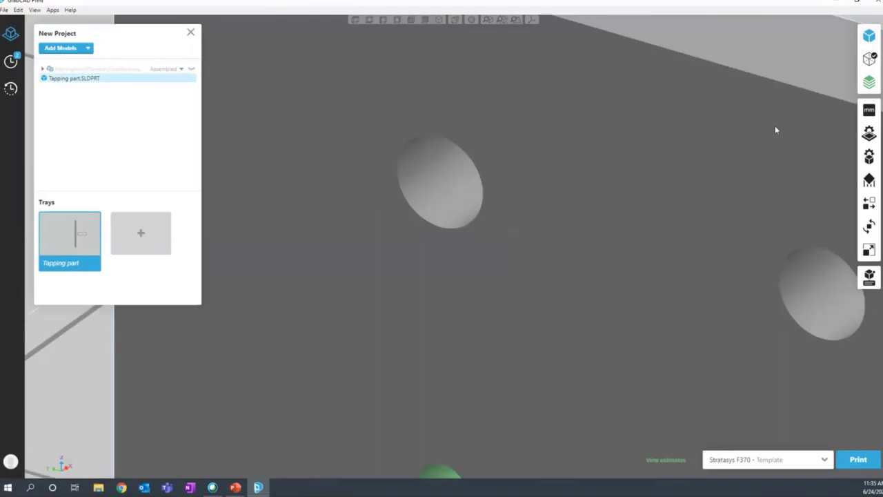
pyautogui.click(533, 167)
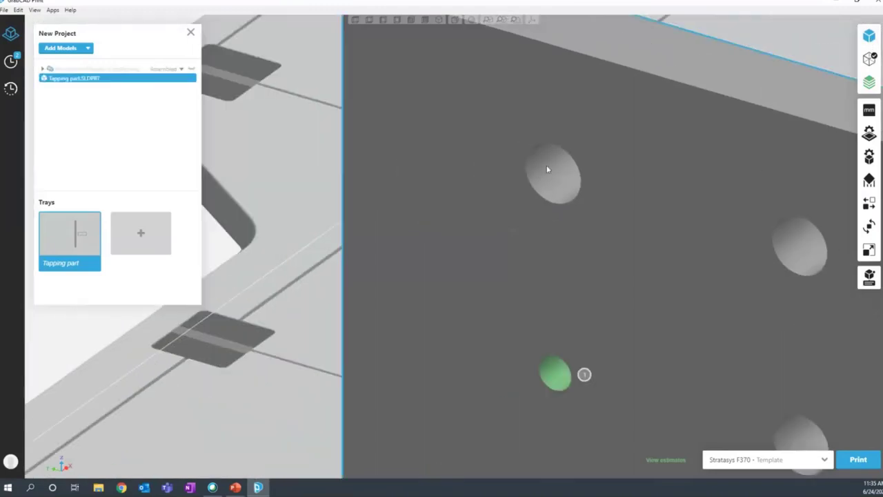
pyautogui.click(864, 161)
pyautogui.click(825, 181)
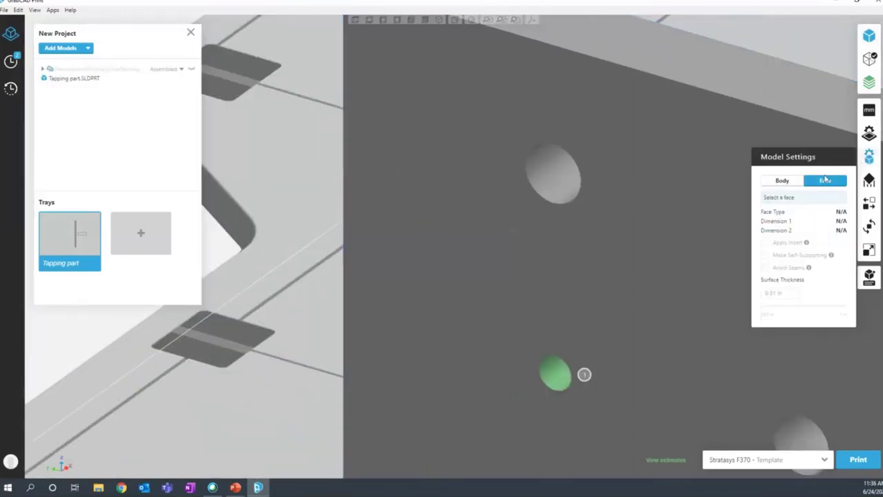
pyautogui.click(556, 186)
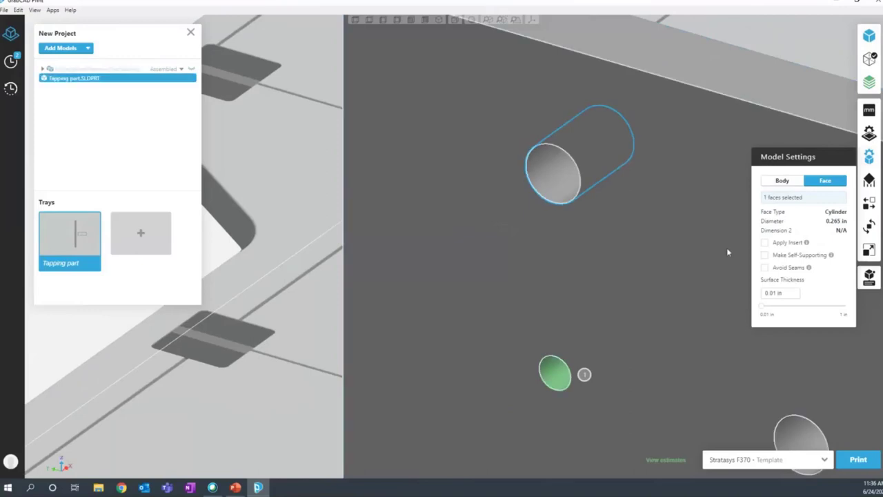
pyautogui.click(765, 255)
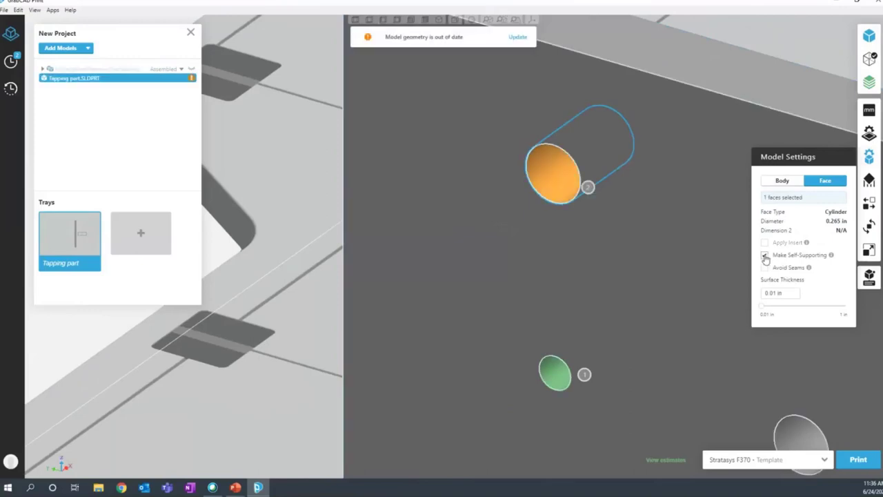
pyautogui.click(517, 38)
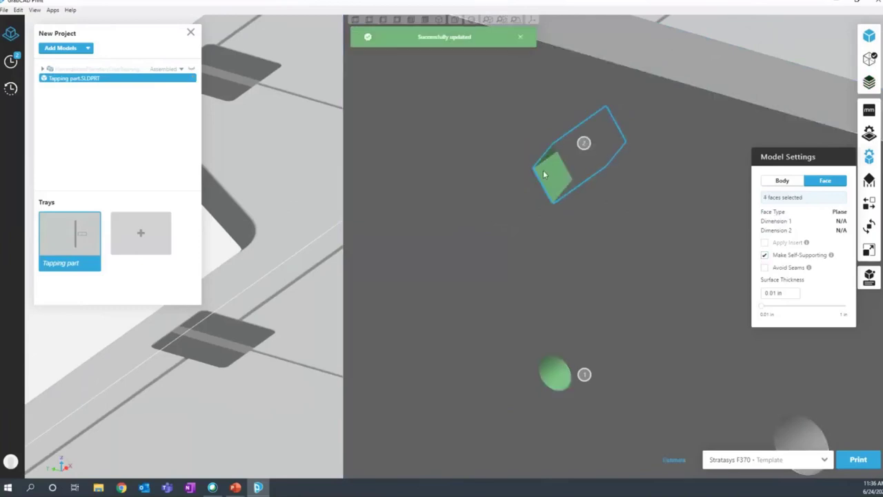
# Step: Make the faces of all remaining plain holes in the tapping part self-supporting and update the model geometry
pyautogui.scroll(-10, 516, 180)
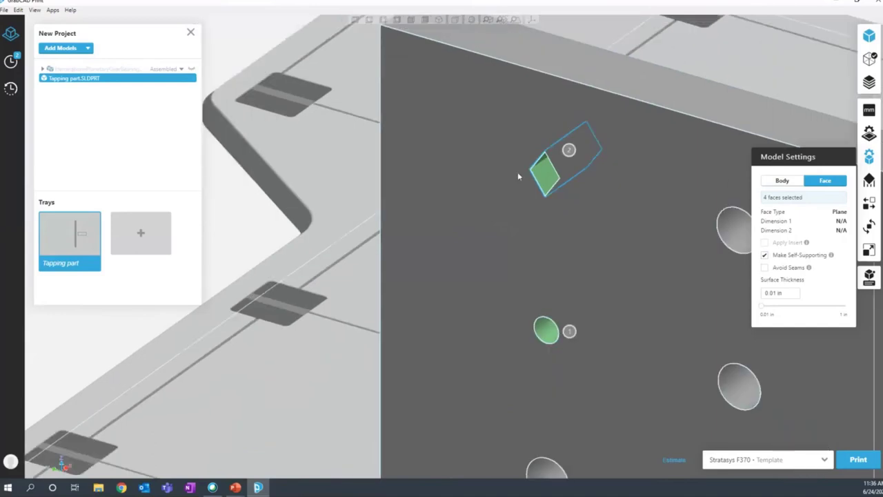
pyautogui.scroll(-4, 448, 188)
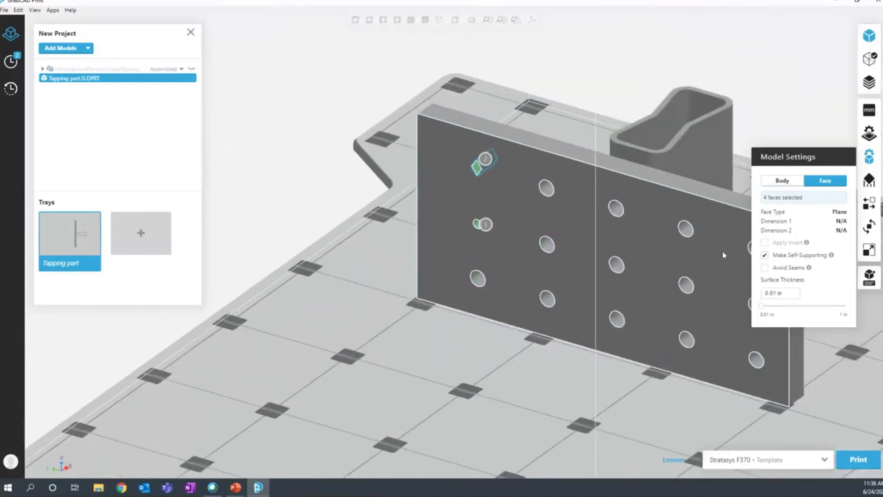
pyautogui.click(535, 196)
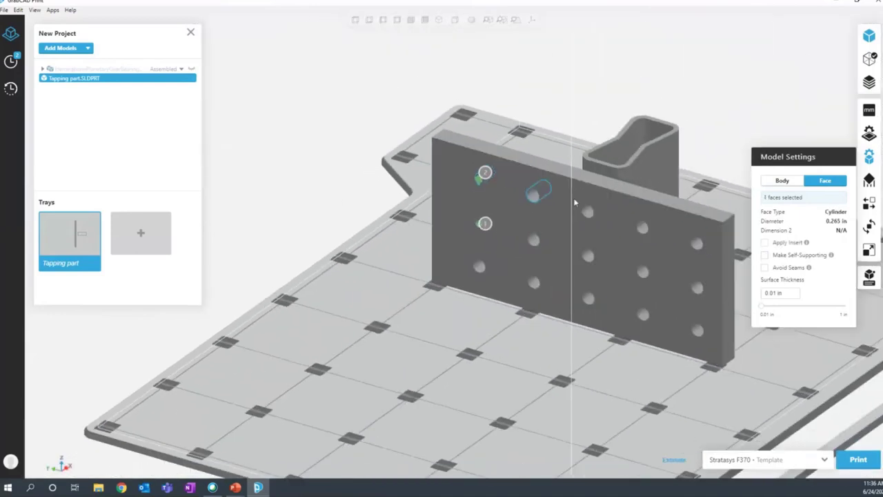
pyautogui.keyDown('ctrl'); pyautogui.click(588, 212); pyautogui.keyUp('ctrl')
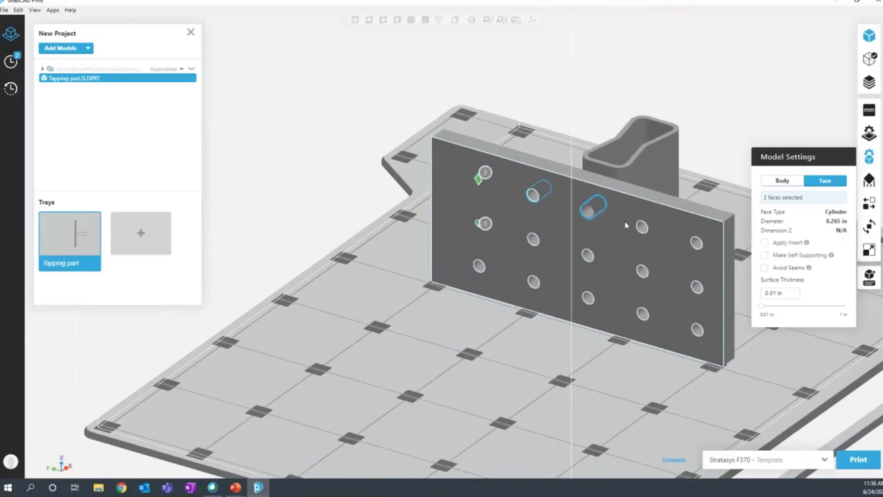
pyautogui.keyDown('ctrl'); pyautogui.click(647, 223); pyautogui.keyUp('ctrl')
pyautogui.keyDown('ctrl'); pyautogui.click(701, 239); pyautogui.keyUp('ctrl')
pyautogui.keyDown('ctrl'); pyautogui.click(697, 284); pyautogui.keyUp('ctrl')
pyautogui.keyDown('ctrl'); pyautogui.click(643, 270); pyautogui.keyUp('ctrl')
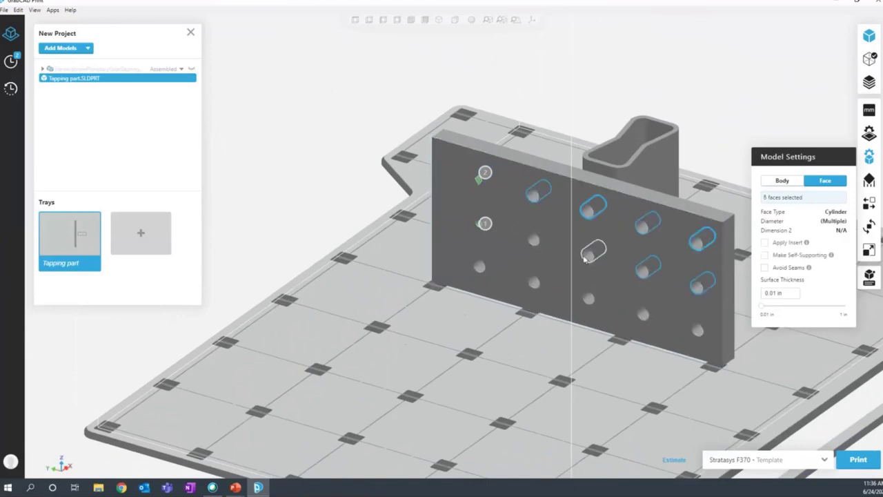
pyautogui.keyDown('ctrl'); pyautogui.click(588, 255); pyautogui.keyUp('ctrl')
pyautogui.keyDown('ctrl'); pyautogui.click(532, 239); pyautogui.keyUp('ctrl')
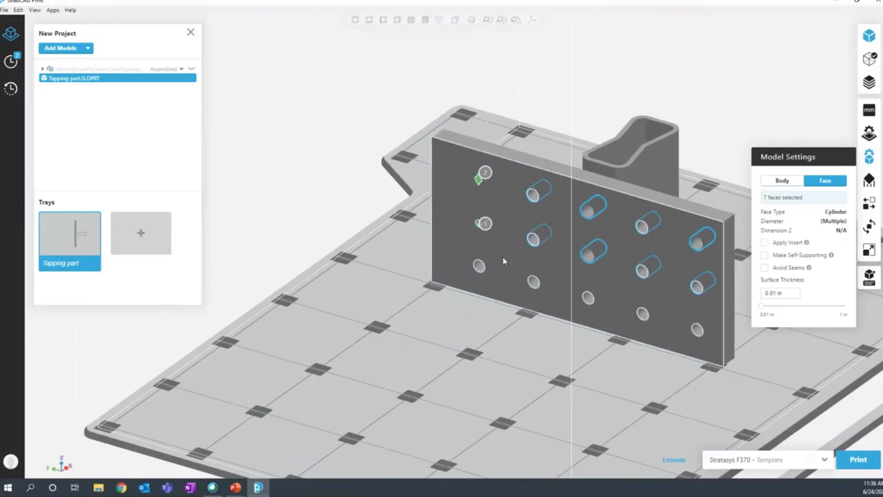
pyautogui.keyDown('ctrl'); pyautogui.click(480, 265); pyautogui.keyUp('ctrl')
pyautogui.keyDown('ctrl'); pyautogui.click(533, 282); pyautogui.keyUp('ctrl')
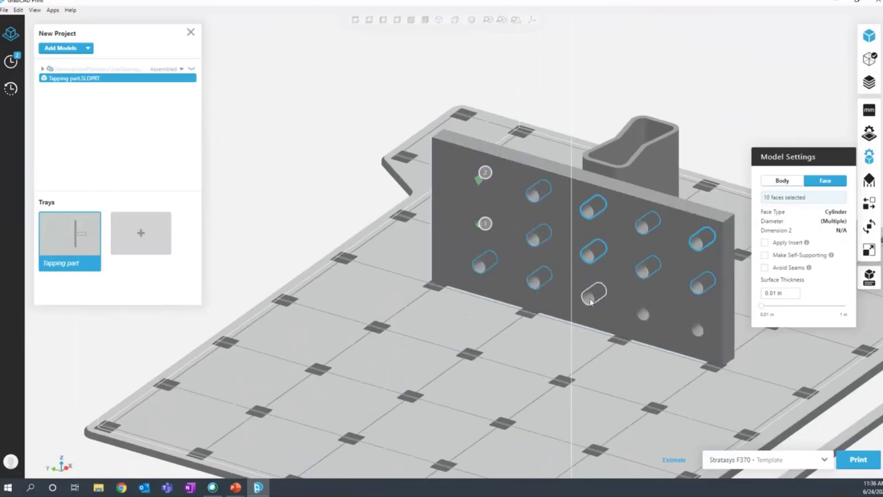
pyautogui.keyDown('ctrl'); pyautogui.click(588, 295); pyautogui.keyUp('ctrl')
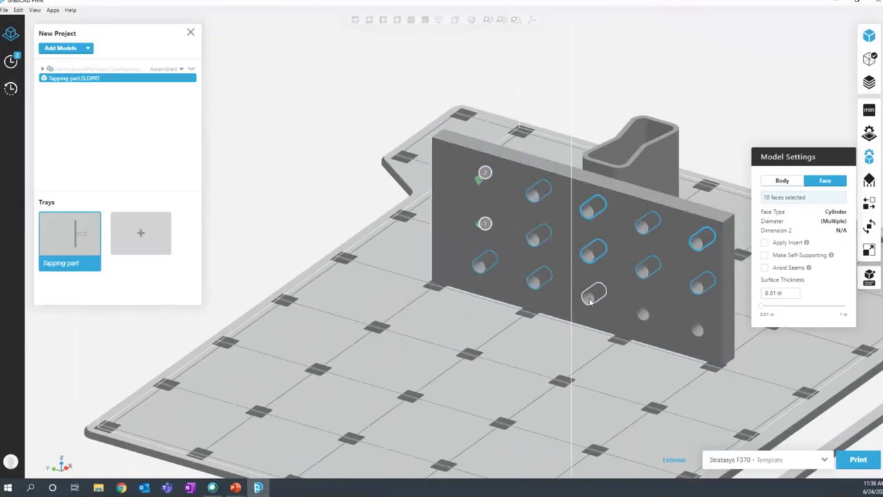
pyautogui.keyDown('ctrl'); pyautogui.click(696, 330); pyautogui.keyUp('ctrl')
pyautogui.click(785, 256)
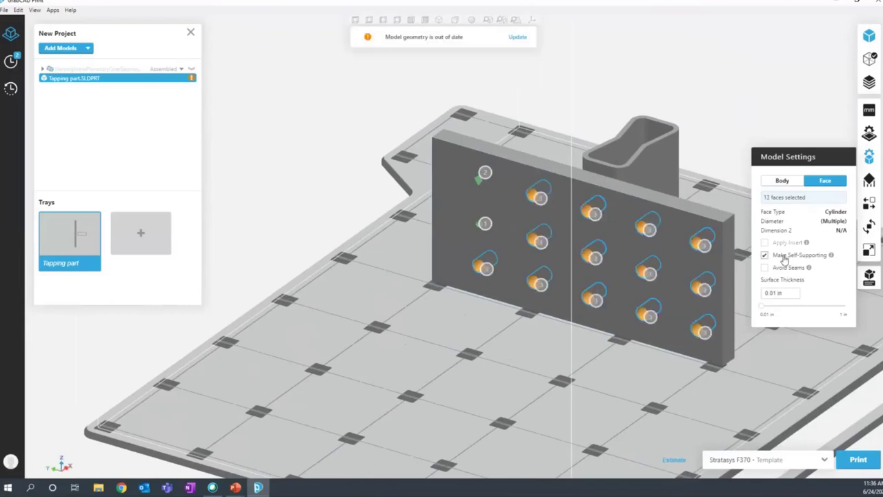
pyautogui.click(518, 38)
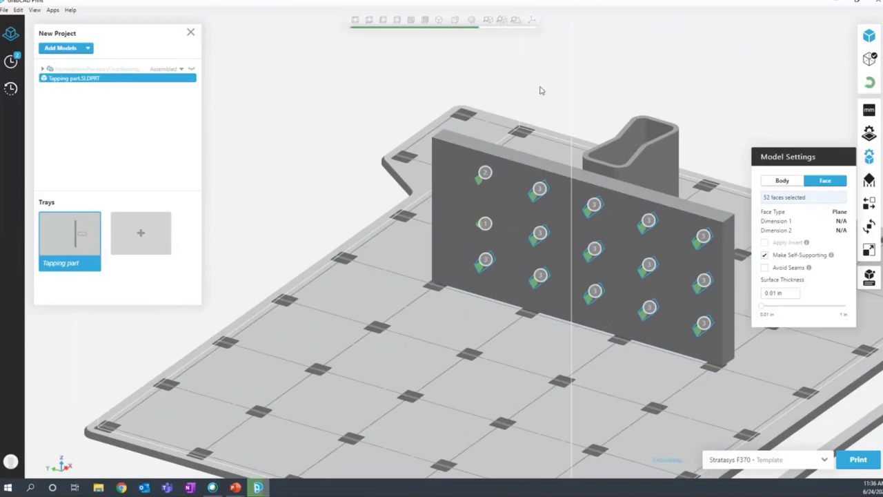
pyautogui.moveTo(543, 86); pyautogui.dragTo(556, 80, button='right')
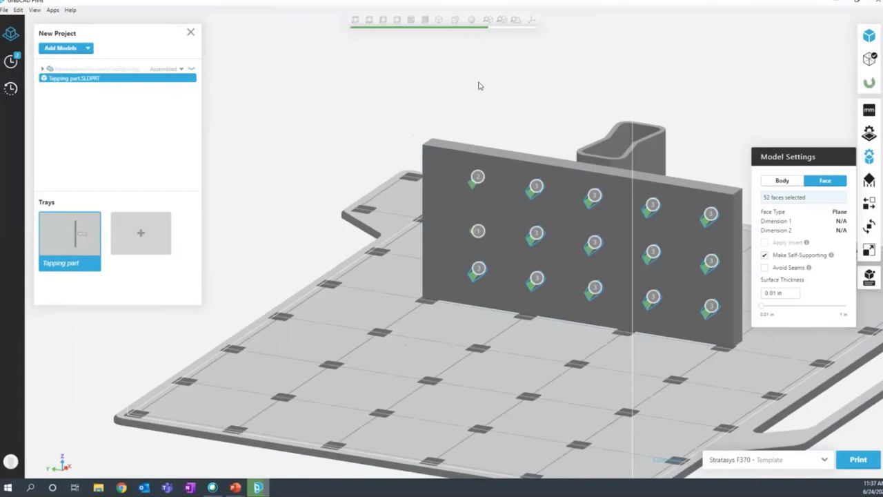
pyautogui.moveTo(501, 43)
pyautogui.rightClick(121, 69)
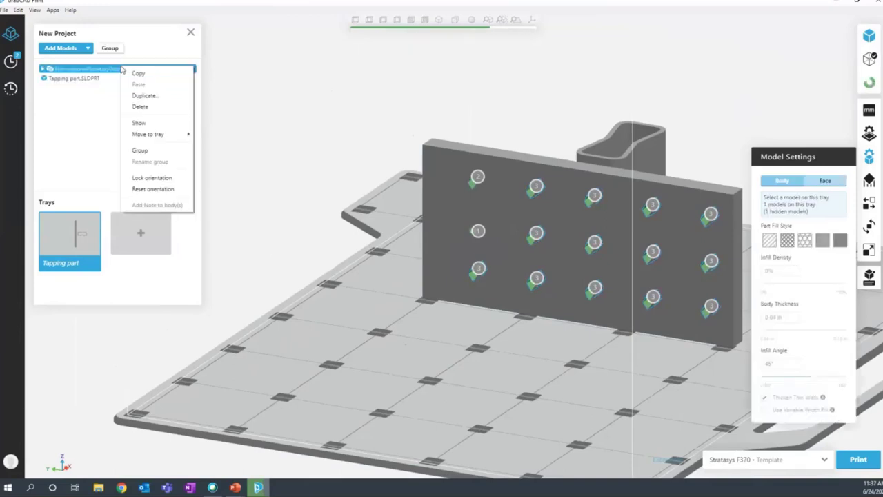
pyautogui.click(437, 90)
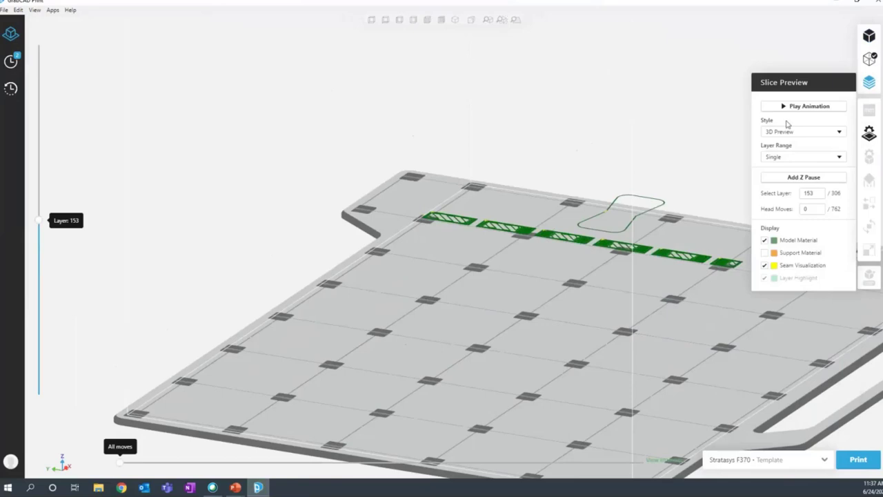
# Step: Show all layers and the support material in the new slice preview to examine the supports at the insert and self-supporting holes
pyautogui.click(792, 157)
pyautogui.click(778, 167)
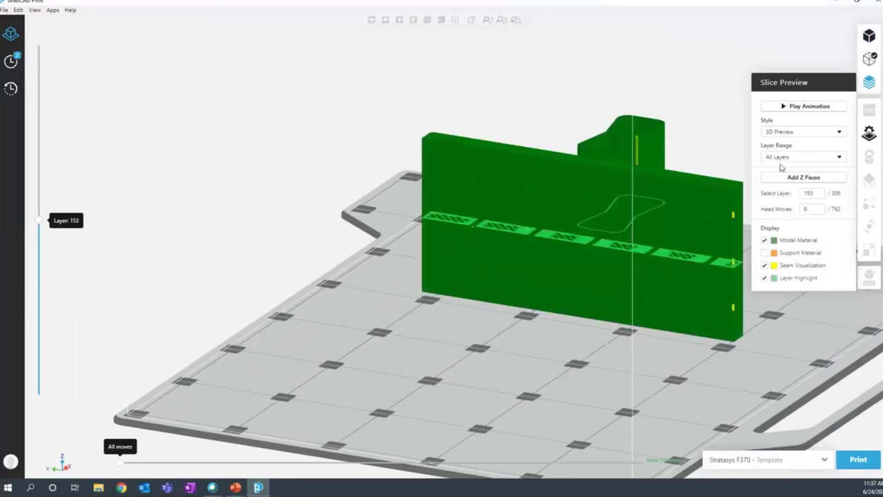
pyautogui.moveTo(557, 153); pyautogui.dragTo(483, 135, button='right')
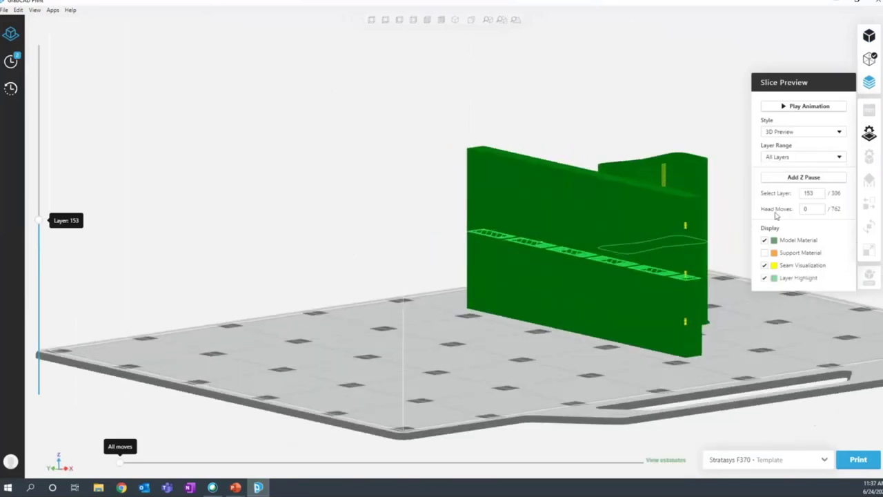
pyautogui.click(764, 252)
pyautogui.scroll(5, 580, 222)
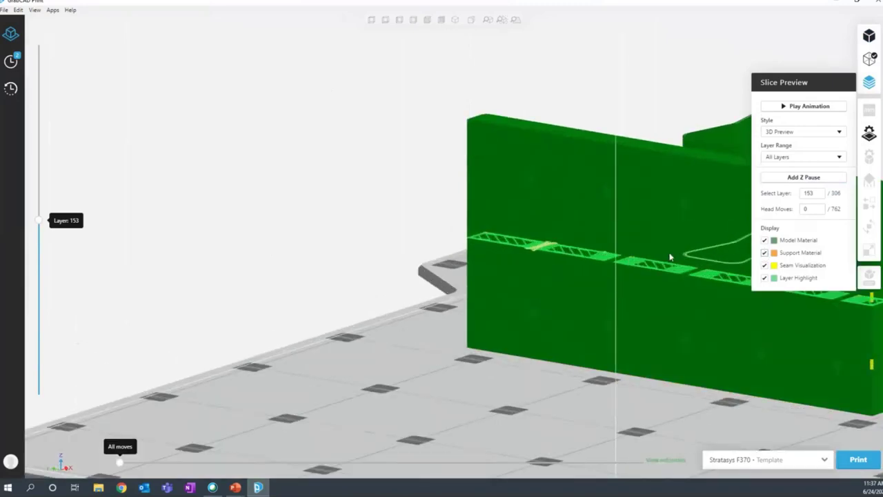
pyautogui.scroll(3, 672, 252)
pyautogui.scroll(2, 463, 246)
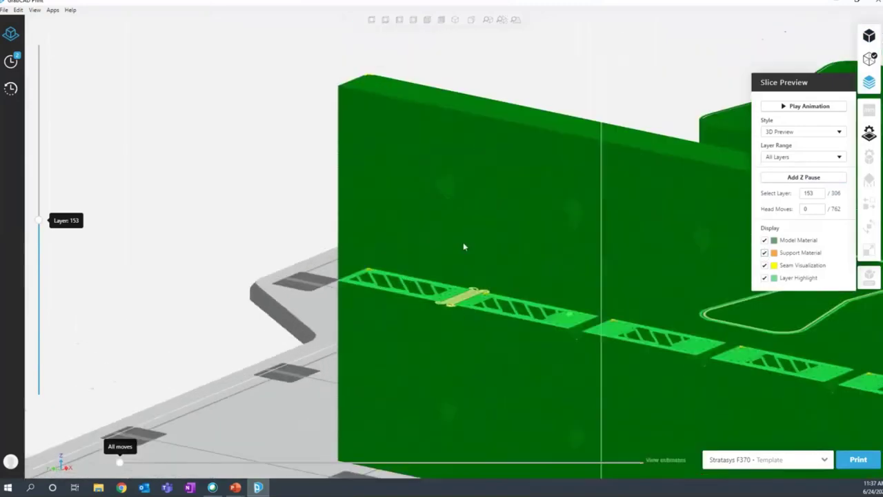
pyautogui.moveTo(463, 247); pyautogui.dragTo(463, 263, button='right')
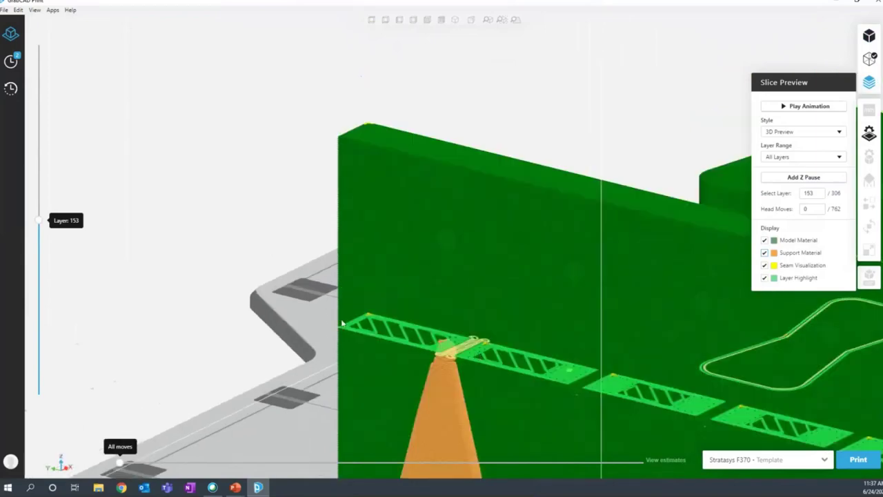
# Step: Limit the preview to the single layer 153 and examine the support and surrounding material at the insert hole
pyautogui.click(793, 156)
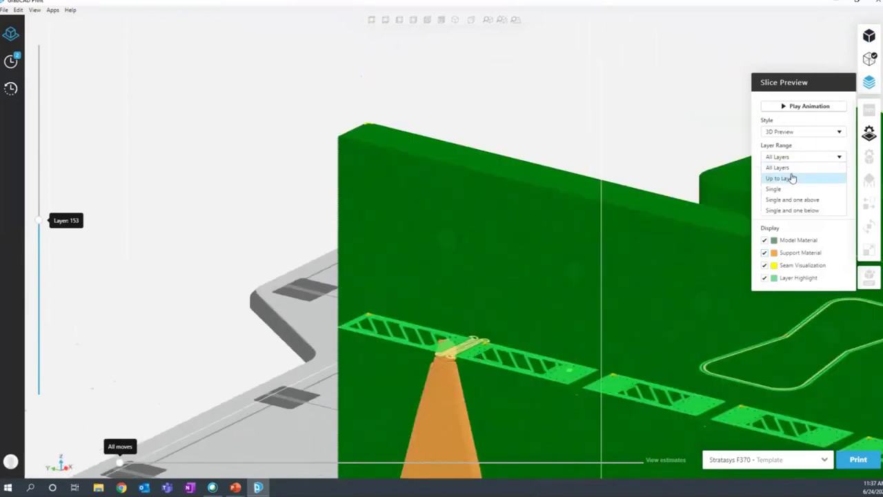
pyautogui.click(790, 189)
pyautogui.moveTo(464, 336); pyautogui.dragTo(465, 405, button='right')
pyautogui.scroll(5, 464, 405)
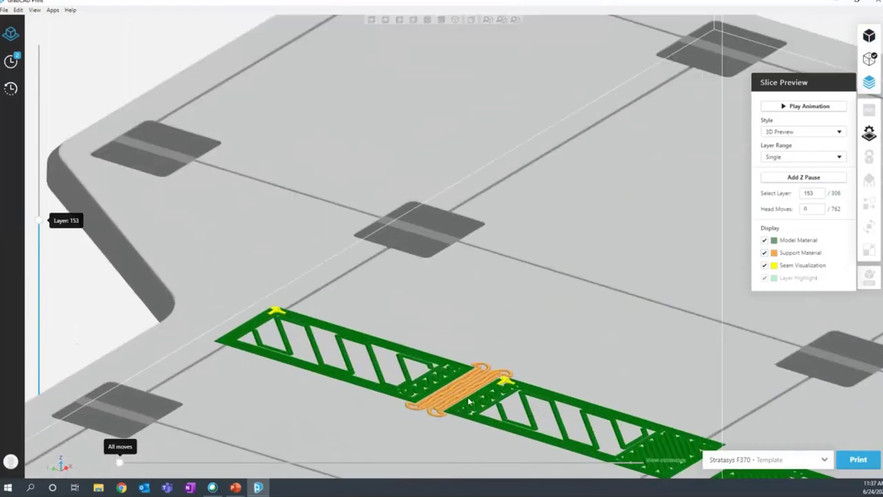
# Step: Show all layers in the slice preview and examine the support column reaching the insert hole in the tapping part
pyautogui.click(802, 156)
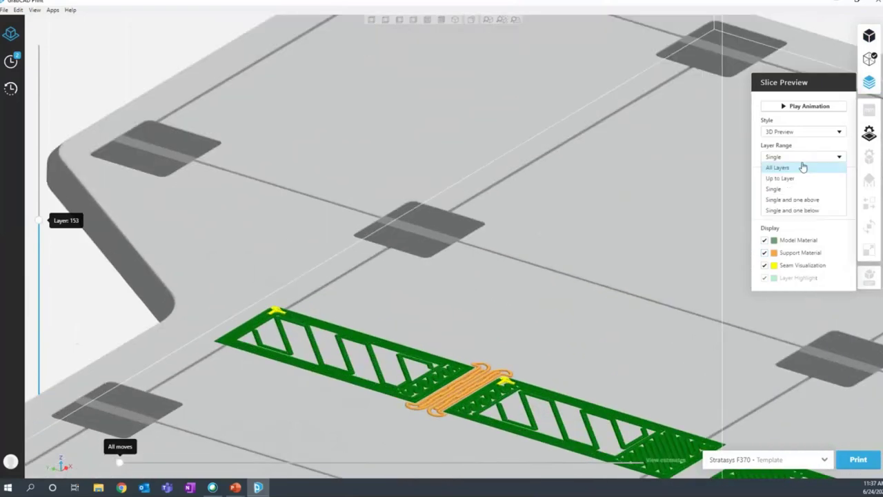
pyautogui.click(802, 167)
pyautogui.scroll(-5, 593, 225)
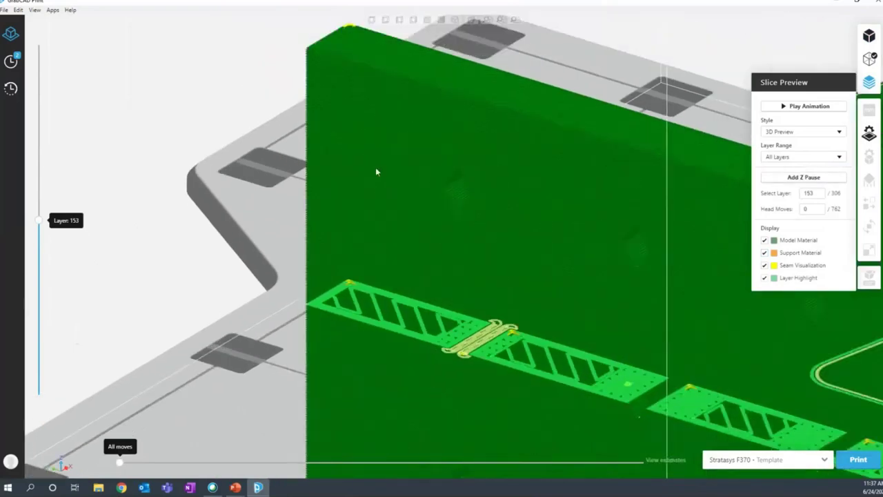
pyautogui.scroll(-3, 386, 173)
pyautogui.moveTo(393, 178); pyautogui.dragTo(621, 250, button='right')
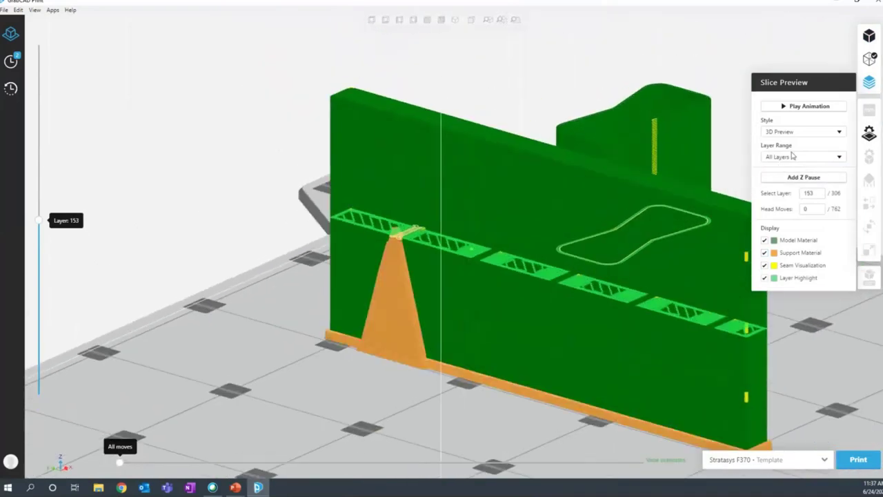
# Step: Hide the support material and limit the slice preview to a single layer
pyautogui.click(792, 157)
pyautogui.click(771, 254)
pyautogui.click(773, 254)
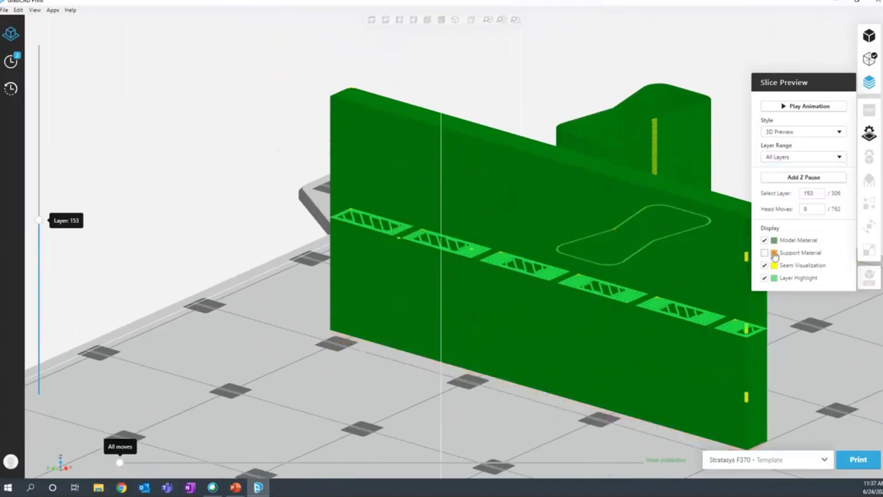
pyautogui.click(807, 158)
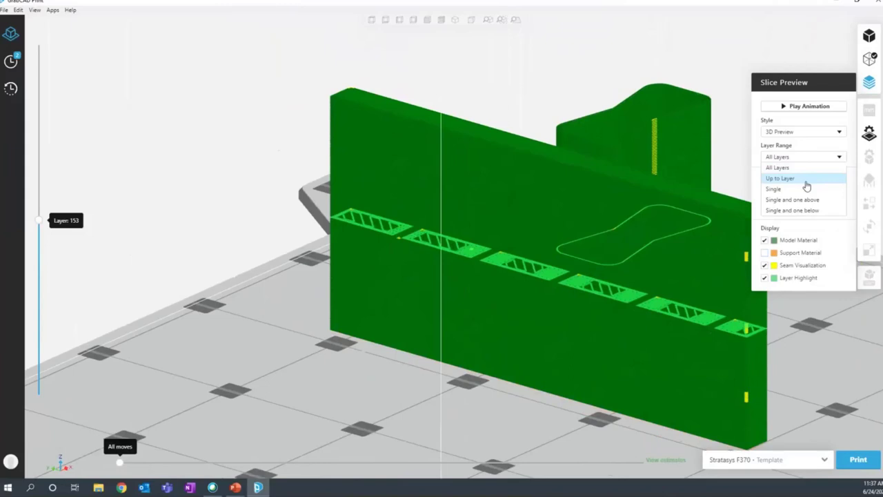
pyautogui.click(796, 189)
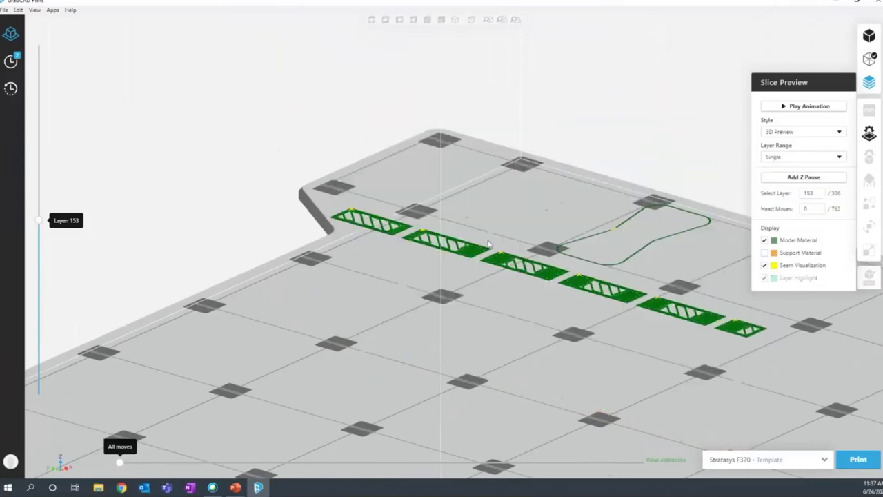
# Step: Step down through the single layers from 153 to 139 to examine how the holes begin
pyautogui.press('Down')
pyautogui.press('Down')
pyautogui.press('Down')
pyautogui.press('Down')
pyautogui.press('Down')
pyautogui.press('Down')
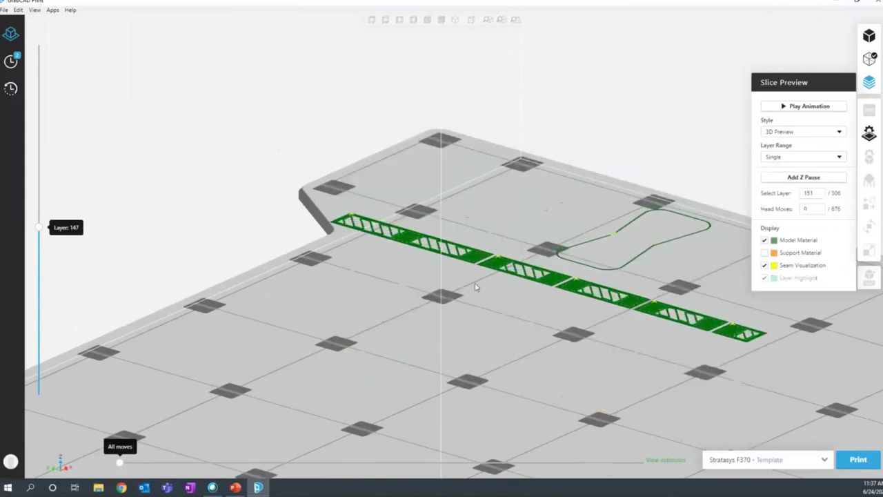
pyautogui.press('Down')
pyautogui.press('Down')
pyautogui.press('Down')
pyautogui.press('Down')
pyautogui.press('Down')
pyautogui.press('Down')
pyautogui.press('Down')
pyautogui.press('Down')
pyautogui.scroll(1, 483, 282)
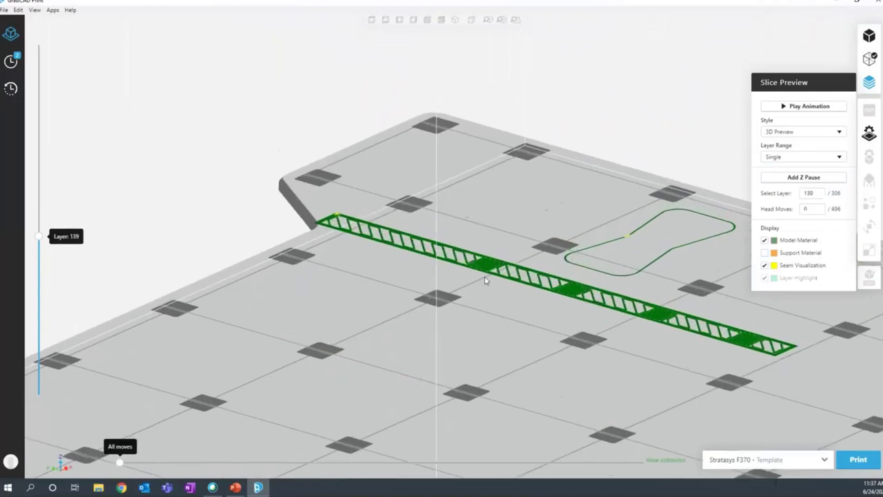
# Step: Step up through the single layers to 172, examining the reinforced material around the self-supporting holes and the insert hole
pyautogui.scroll(5, 485, 281)
pyautogui.press('Up')
pyautogui.press('Up')
pyautogui.press('Up')
pyautogui.press('Up')
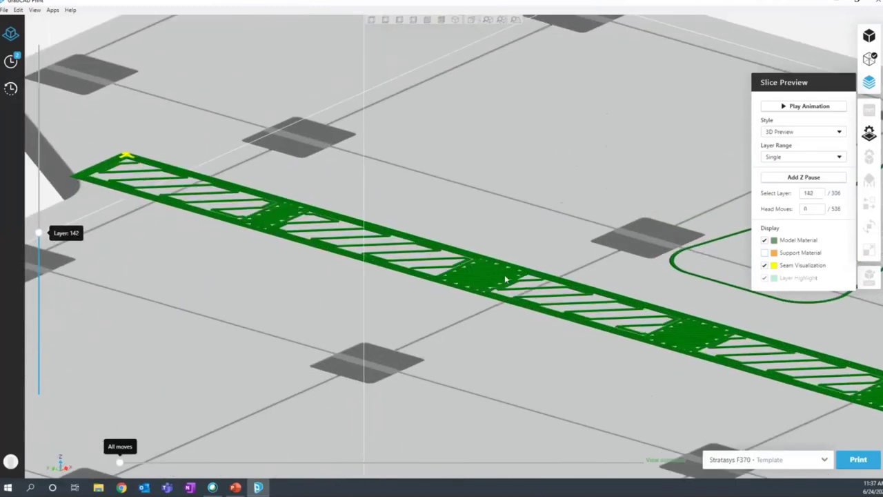
pyautogui.press('Up')
pyautogui.press('Up')
pyautogui.press('Up')
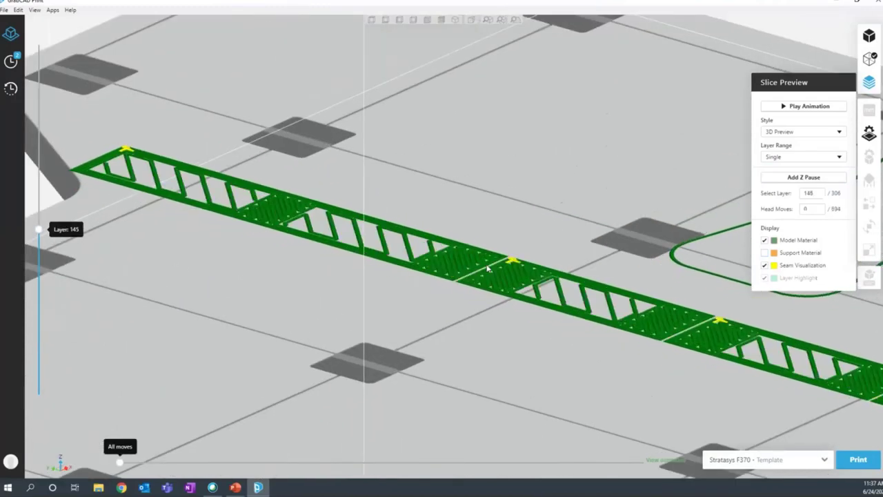
pyautogui.press('Up')
pyautogui.press('Up')
pyautogui.press('Up')
pyautogui.press('Up')
pyautogui.press('Up')
pyautogui.press('Up')
pyautogui.press('Up')
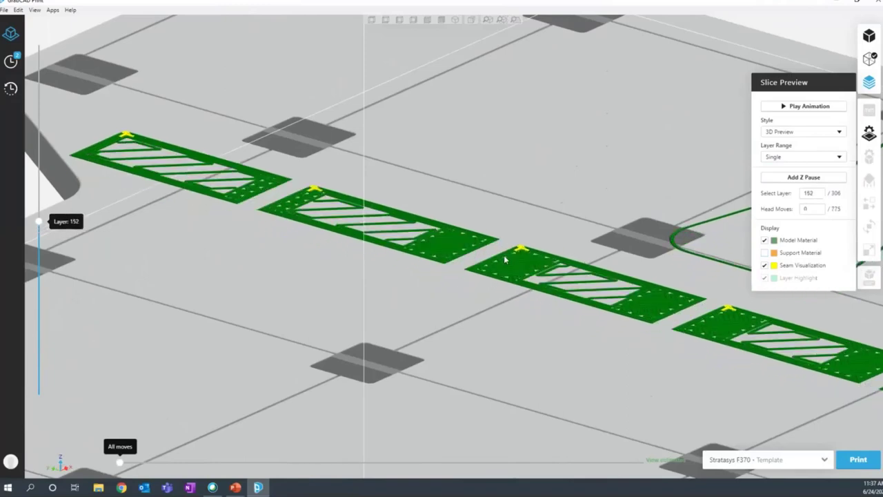
pyautogui.press('Up')
pyautogui.press('Up')
pyautogui.press('Up')
pyautogui.press('Up')
pyautogui.press('Up')
pyautogui.press('Up')
pyautogui.press('Up')
pyautogui.press('Up')
pyautogui.press('Up')
pyautogui.press('Up')
pyautogui.press('Up')
pyautogui.press('Up')
pyautogui.press('Up')
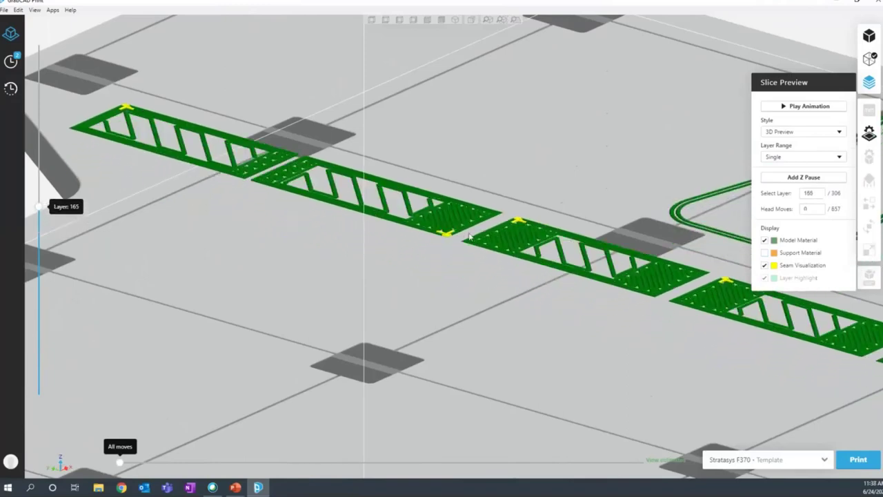
pyautogui.press('Up')
pyautogui.press('Up')
pyautogui.press('Up')
pyautogui.press('Up')
pyautogui.press('Up')
pyautogui.press('Up')
pyautogui.press('Up')
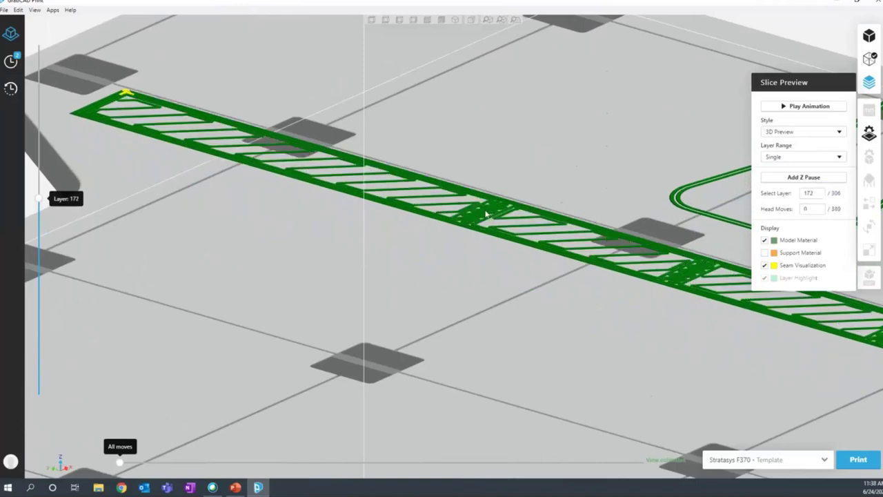
# Step: Step back down past layer 165 to re-examine the material around the holes
pyautogui.press('Down')
pyautogui.press('Down')
pyautogui.press('Down')
pyautogui.press('Down')
pyautogui.press('Down')
pyautogui.press('Down')
pyautogui.press('Down')
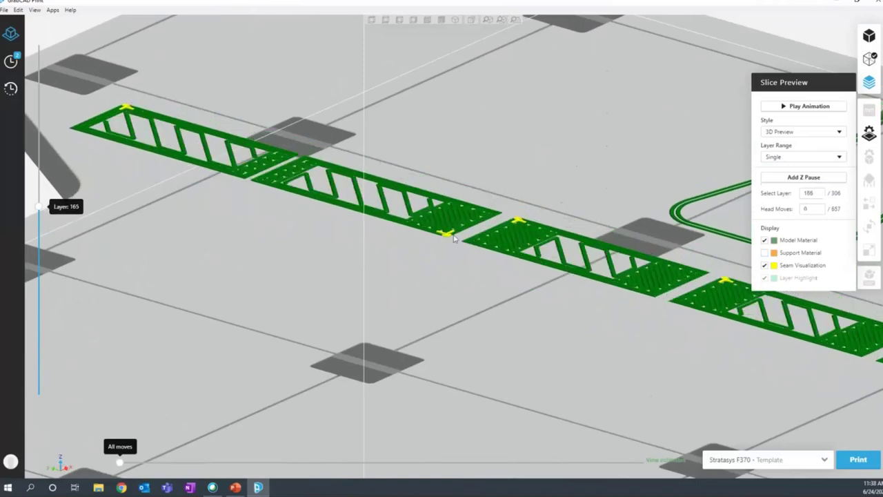
pyautogui.press('Down')
pyautogui.press('Down')
pyautogui.press('Down')
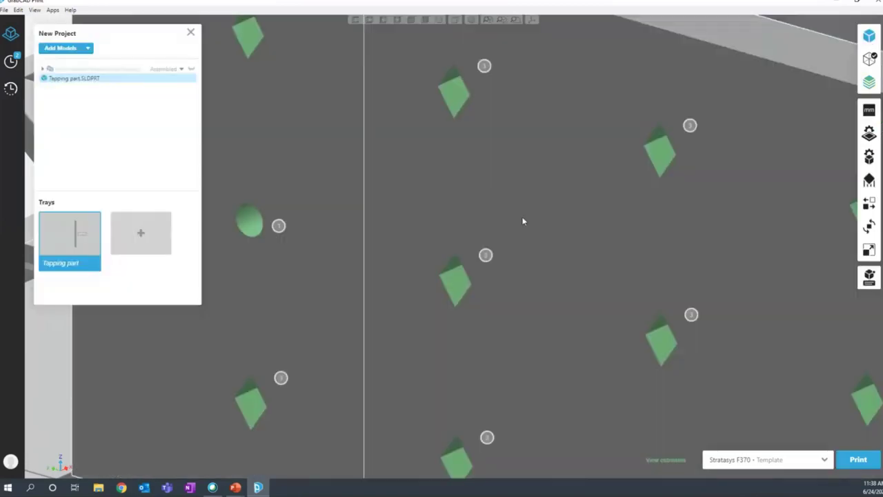
# Step: Open the face-level model settings and select the large front face of the tapping part to view its available options
pyautogui.scroll(-5, 504, 234)
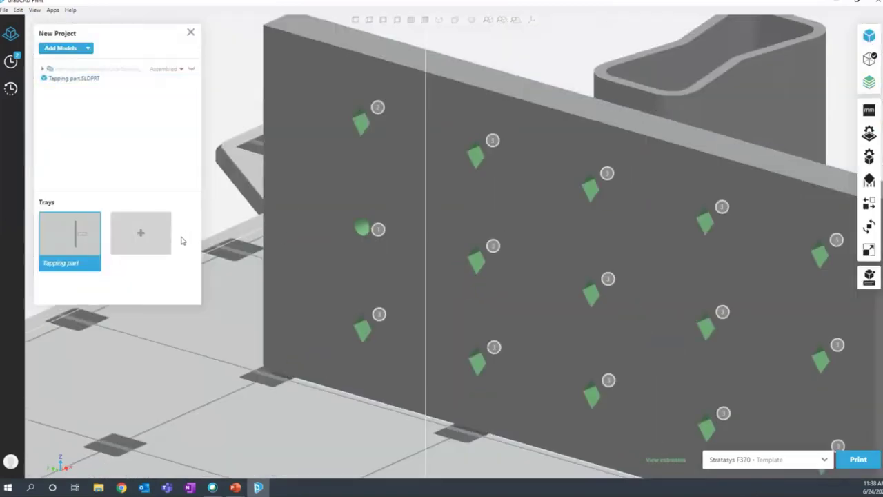
pyautogui.scroll(-4, 235, 238)
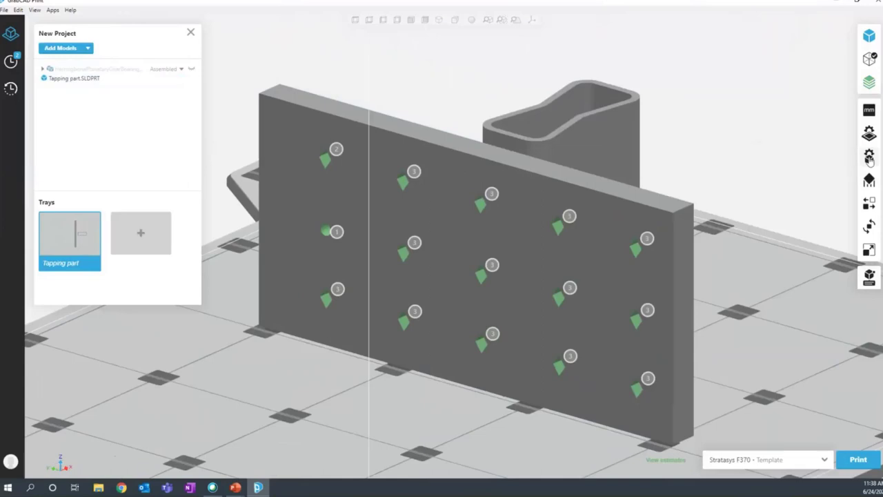
pyautogui.click(869, 157)
pyautogui.click(827, 181)
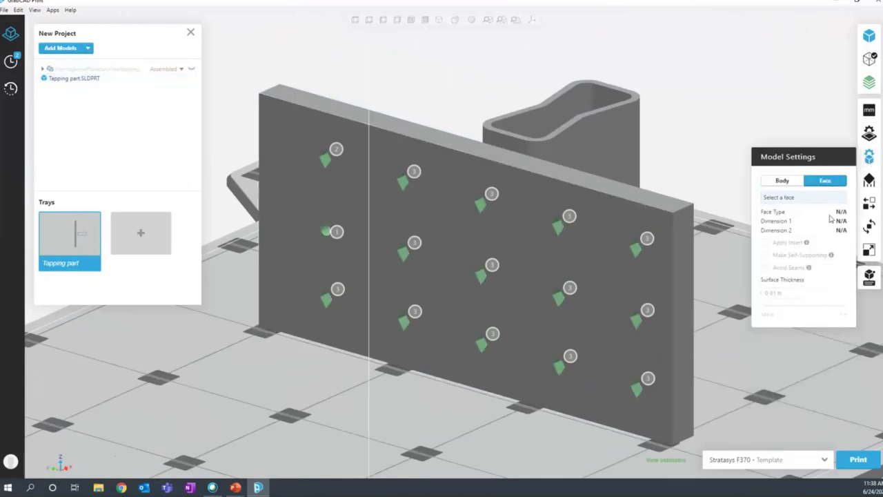
pyautogui.click(586, 296)
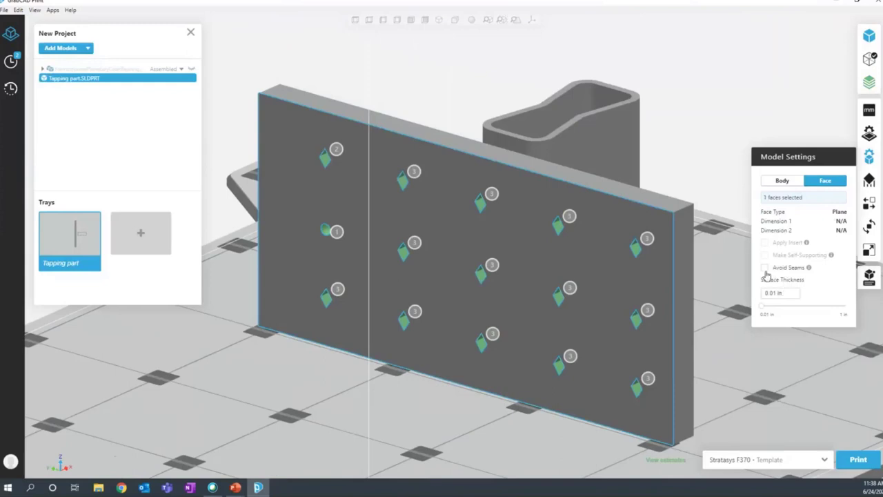
# Step: Review the tapping part's support, arrangement, orientation and scale settings, and return to the face-level model settings
pyautogui.click(868, 180)
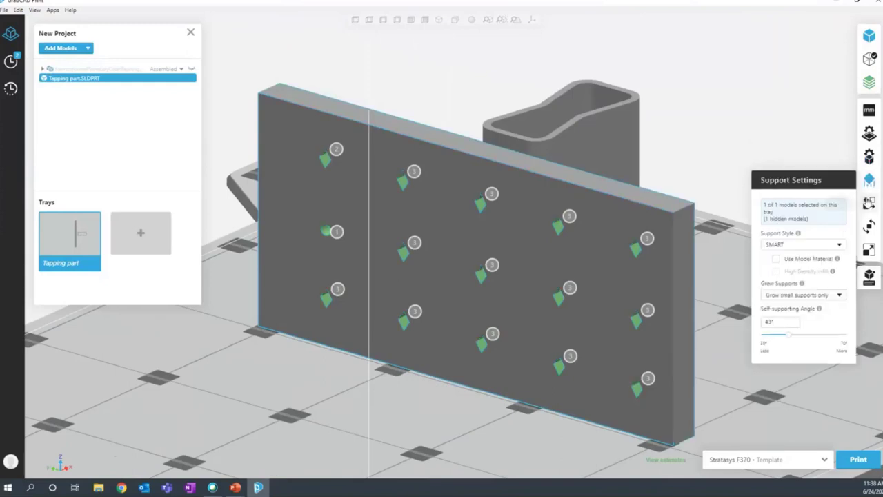
pyautogui.click(868, 202)
pyautogui.click(868, 203)
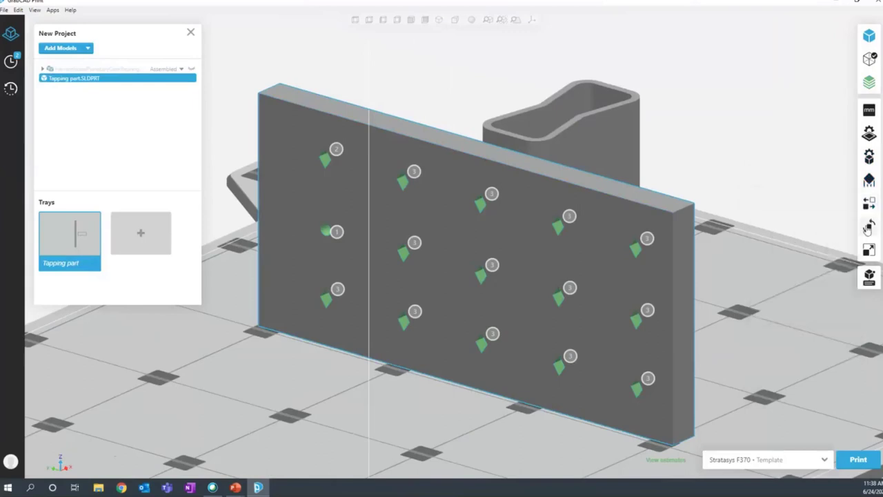
pyautogui.click(868, 227)
pyautogui.click(868, 250)
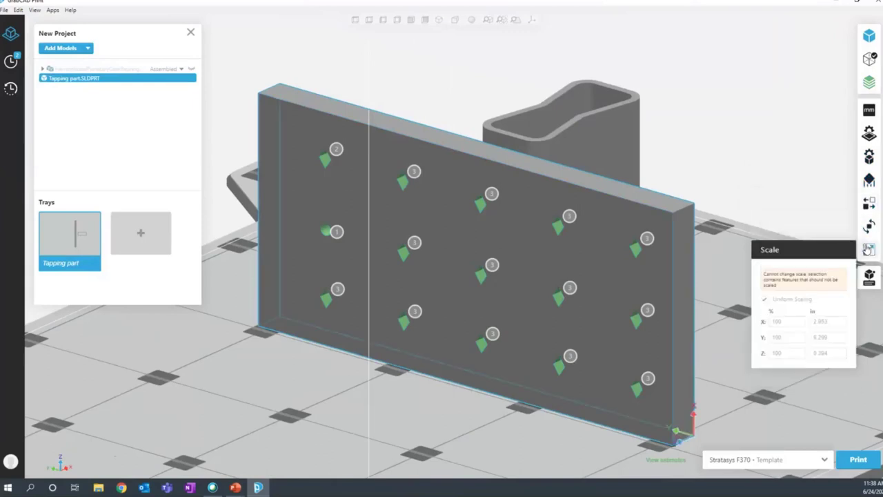
pyautogui.click(871, 156)
pyautogui.click(840, 180)
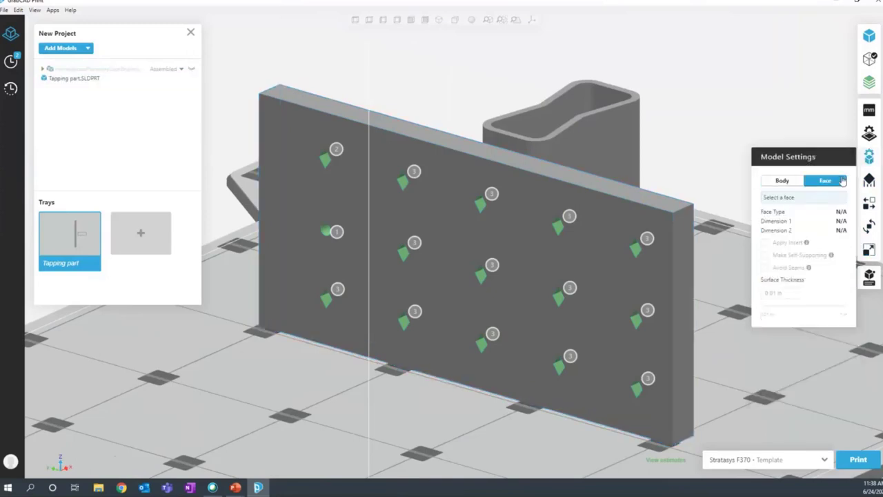
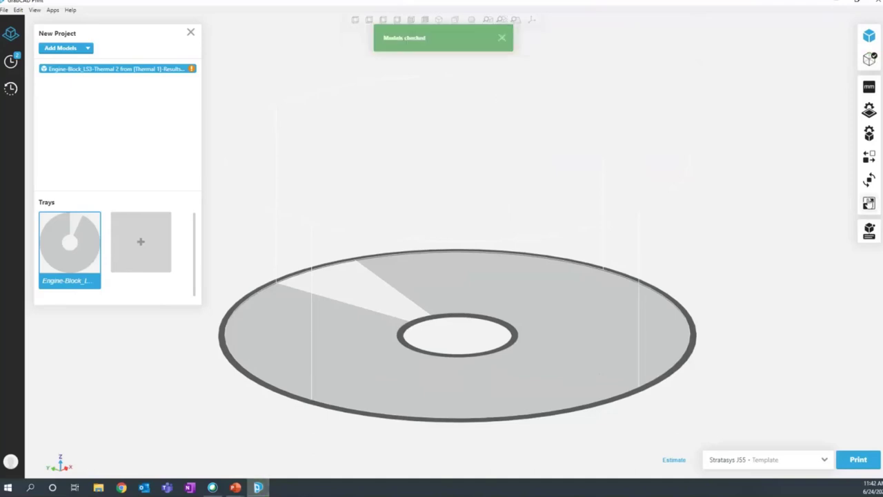
# Step: Scale the engine block model uniformly to a Z height of 5 in
pyautogui.click(868, 202)
pyautogui.click(788, 307)
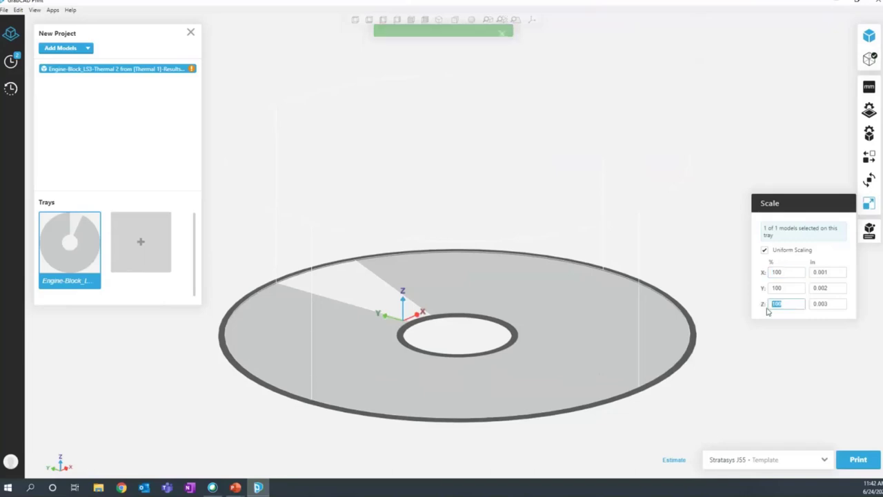
pyautogui.press('Tab')
pyautogui.write('5')
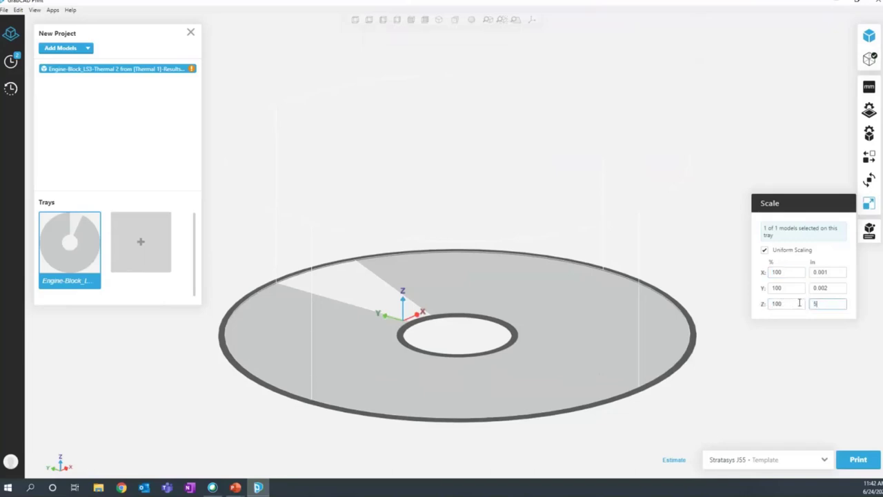
pyautogui.click(343, 265)
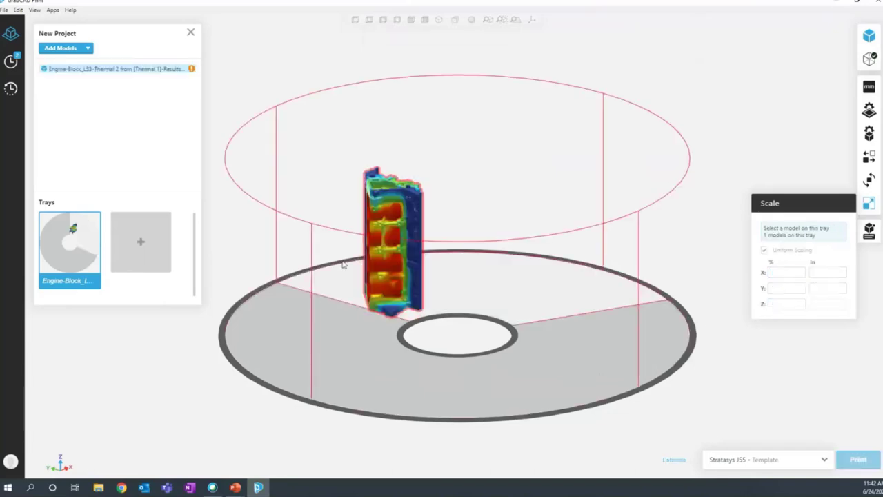
# Step: Move the engine block fully onto the printable area of the round tray and view it from the cylinder side
pyautogui.click(347, 307)
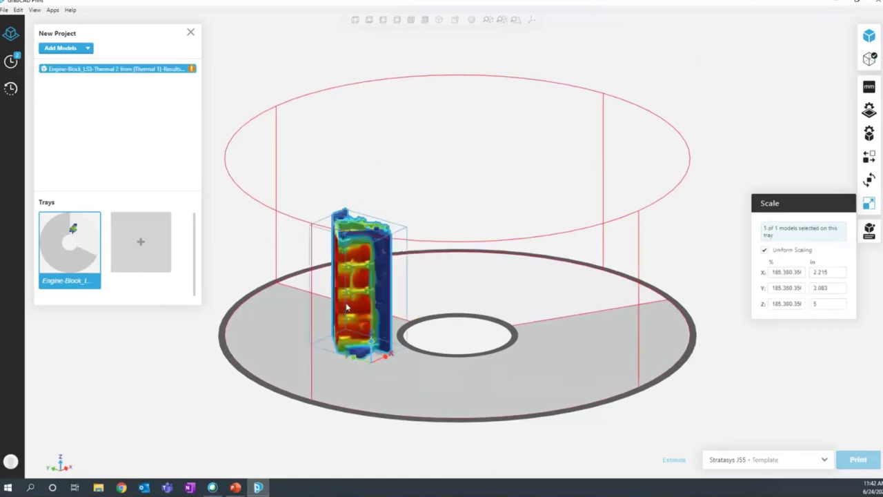
pyautogui.click(707, 306)
pyautogui.moveTo(436, 247); pyautogui.dragTo(546, 244, button='right')
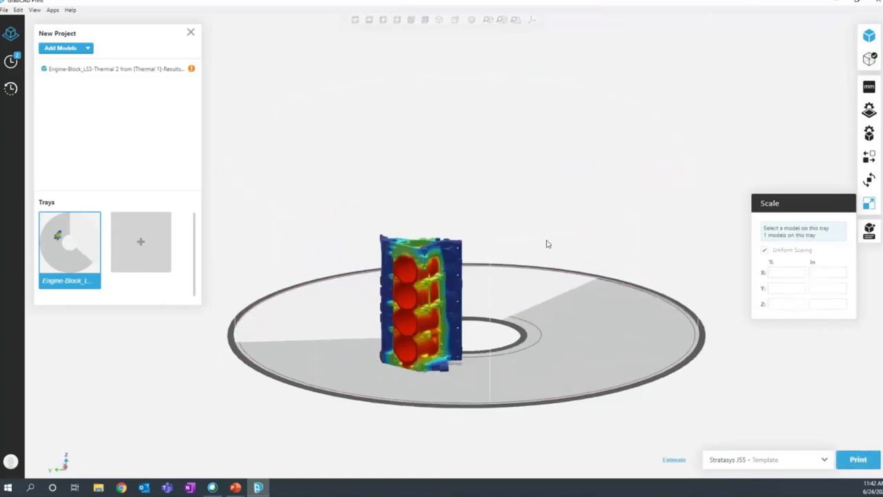
# Step: Orient the engine block's cylinder-side face to the bottom plane so the block lies on the tray
pyautogui.click(868, 180)
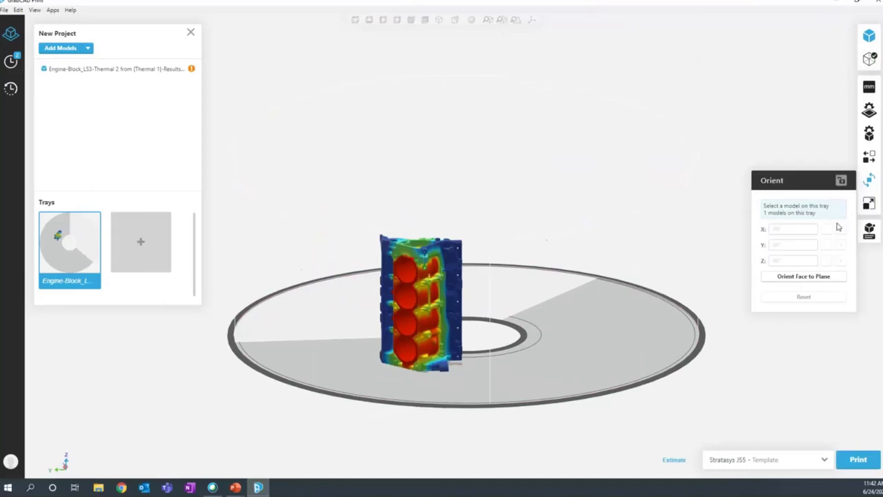
pyautogui.click(802, 276)
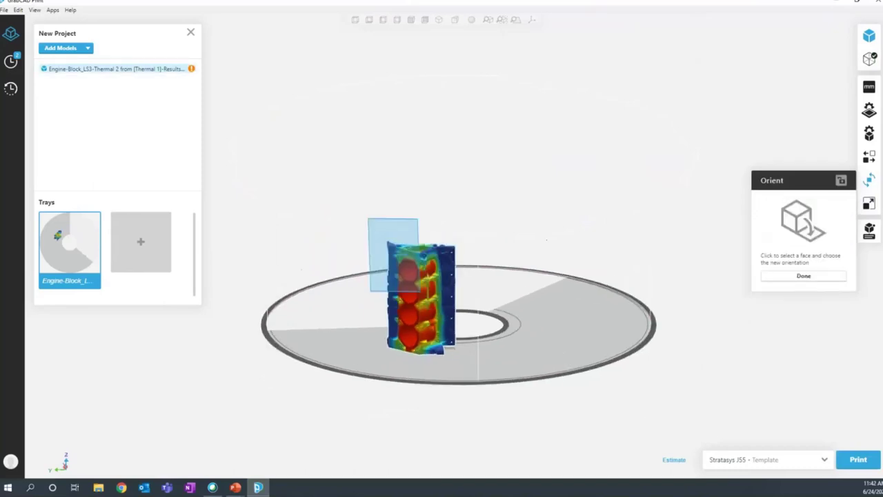
pyautogui.click(419, 228)
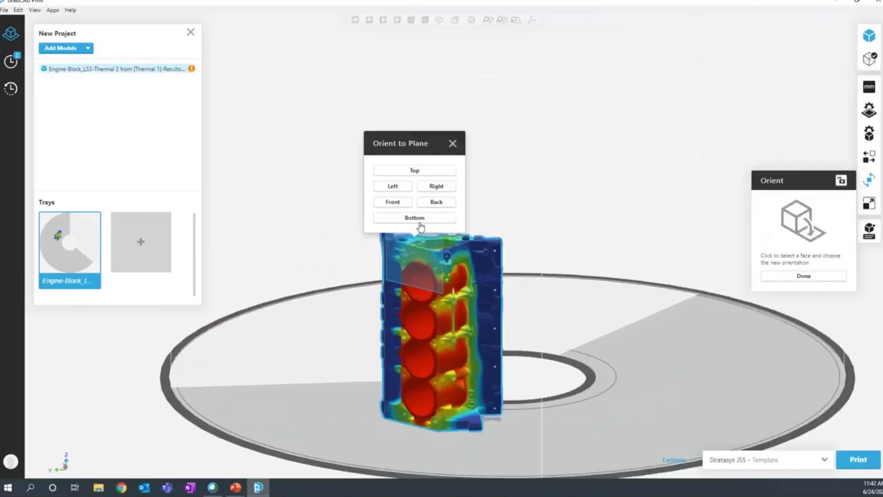
pyautogui.click(418, 218)
pyautogui.click(419, 223)
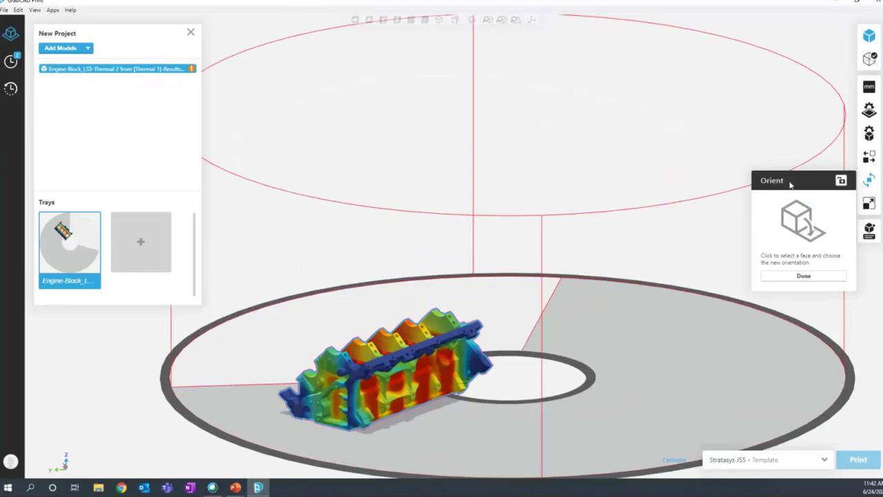
# Step: Rotate the engine block 90° about the Z axis
pyautogui.click(868, 202)
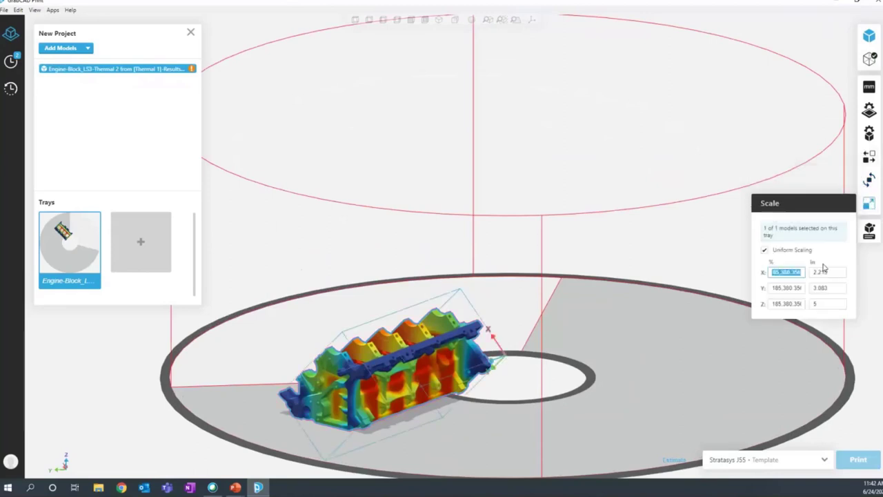
pyautogui.click(869, 180)
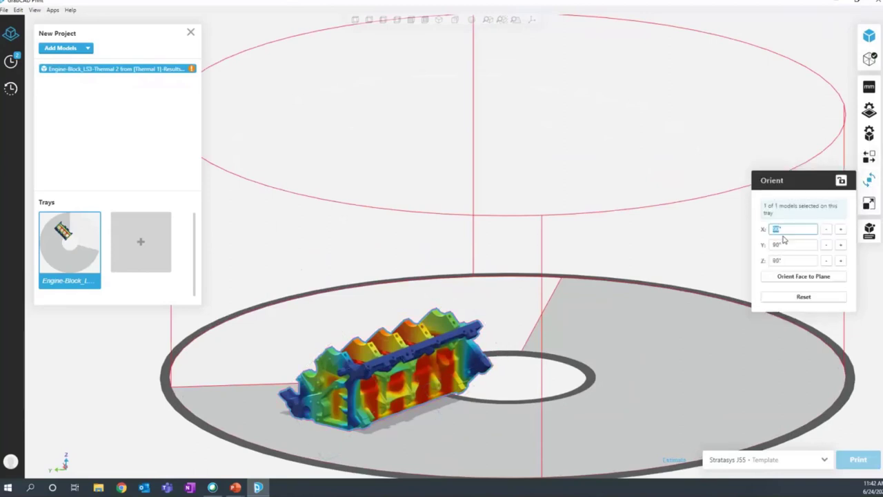
pyautogui.click(841, 261)
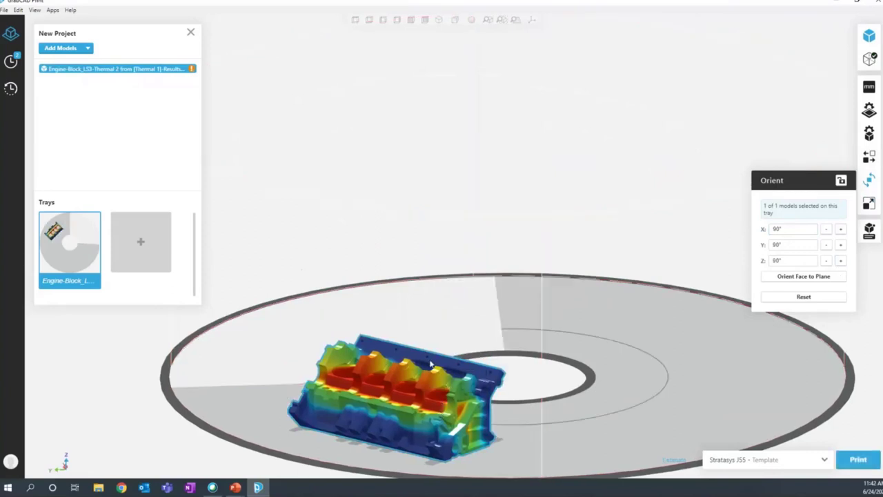
# Step: Move the engine block fully inside the printable area between the tray's outer rim and centre opening, and show it in isometric view
pyautogui.moveTo(441, 400); pyautogui.dragTo(428, 334)
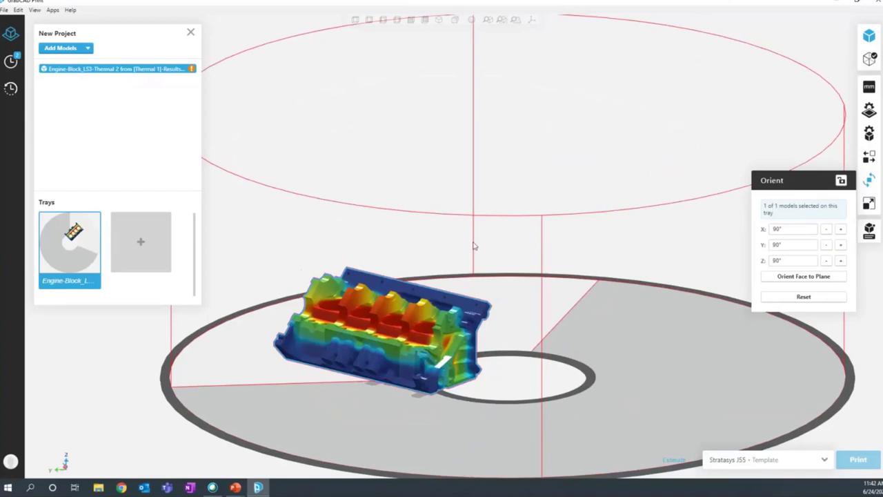
pyautogui.moveTo(401, 342); pyautogui.dragTo(434, 393)
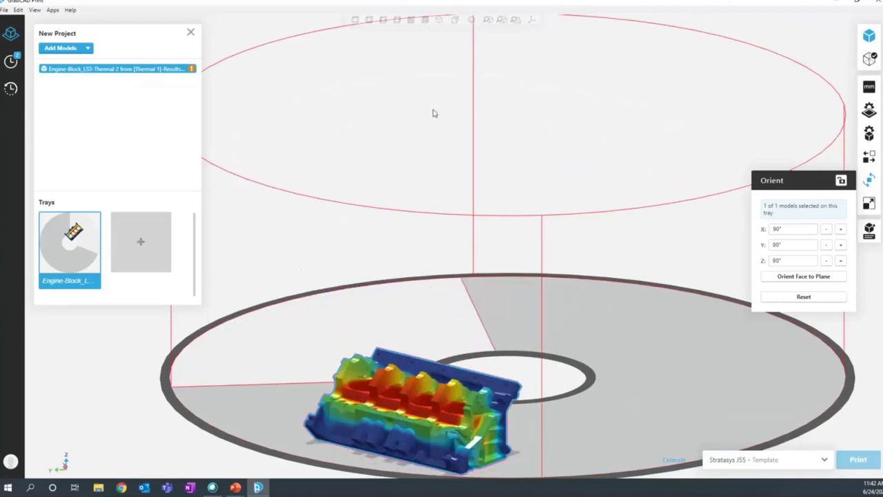
pyautogui.click(355, 21)
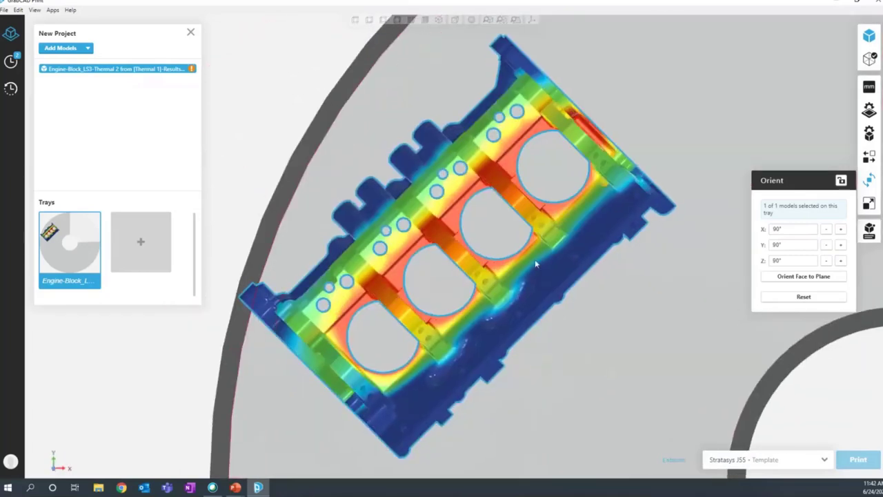
pyautogui.moveTo(535, 263); pyautogui.dragTo(711, 253)
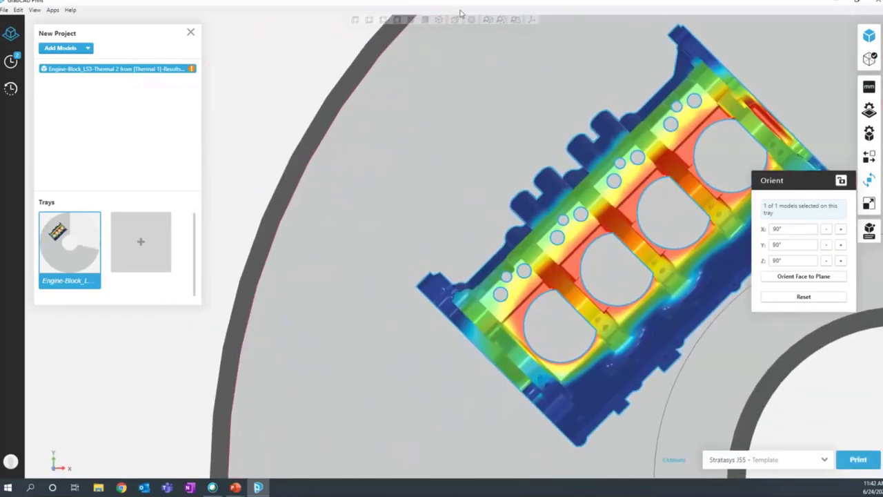
pyautogui.click(440, 20)
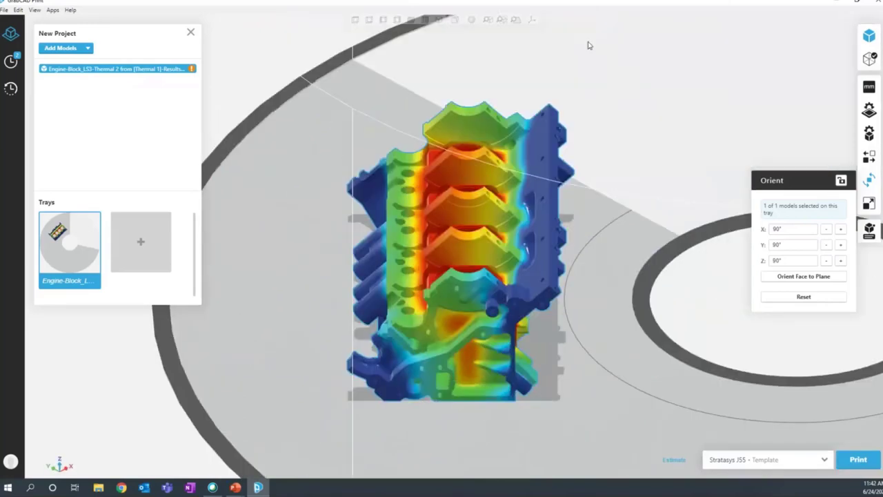
# Step: Review the tray's materials, check the engine block for self intersections, open faces and inverted normals, and return to the normal model display
pyautogui.click(868, 132)
pyautogui.click(871, 108)
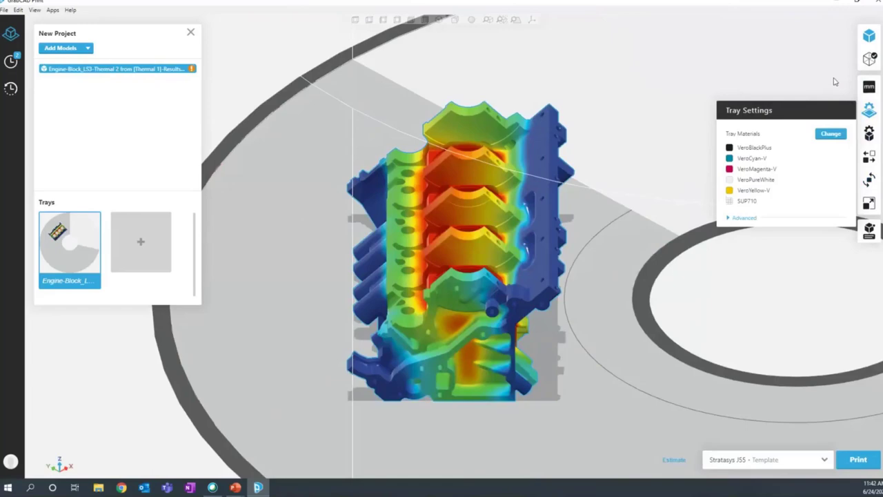
pyautogui.click(869, 59)
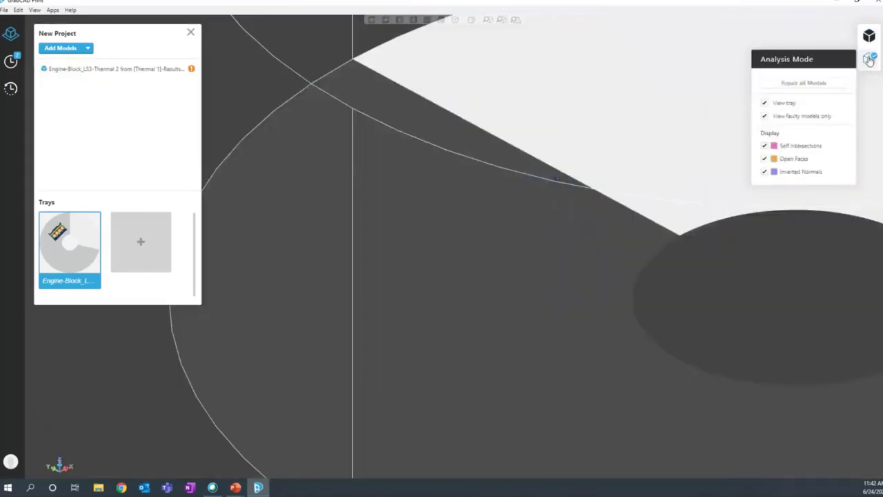
pyautogui.click(869, 38)
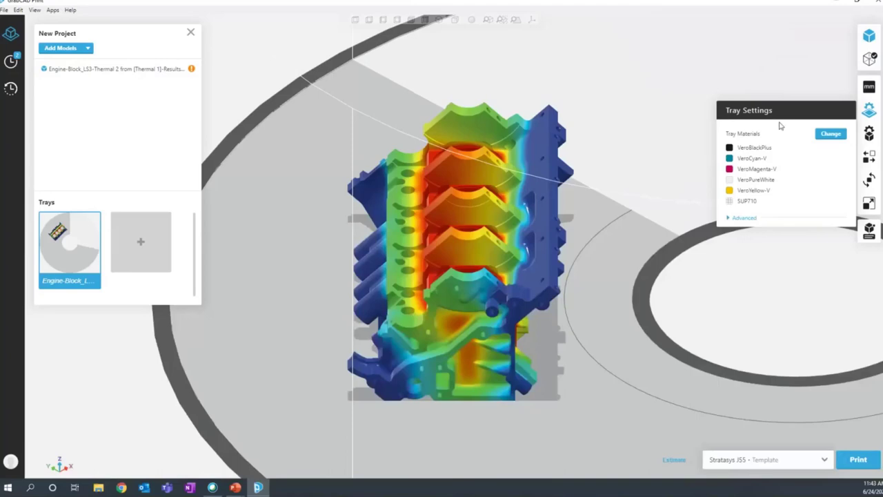
# Step: Replace VeroBlackPlus with VeroClear in the tray materials and save the change
pyautogui.click(832, 134)
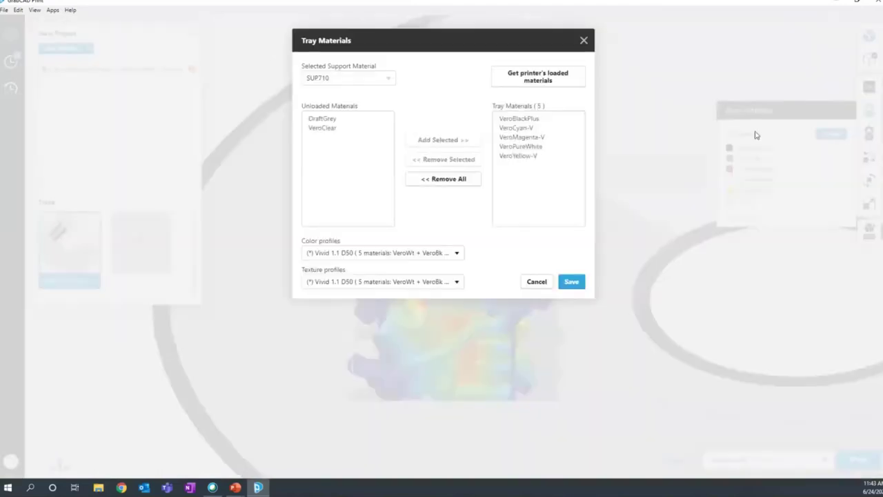
pyautogui.click(528, 120)
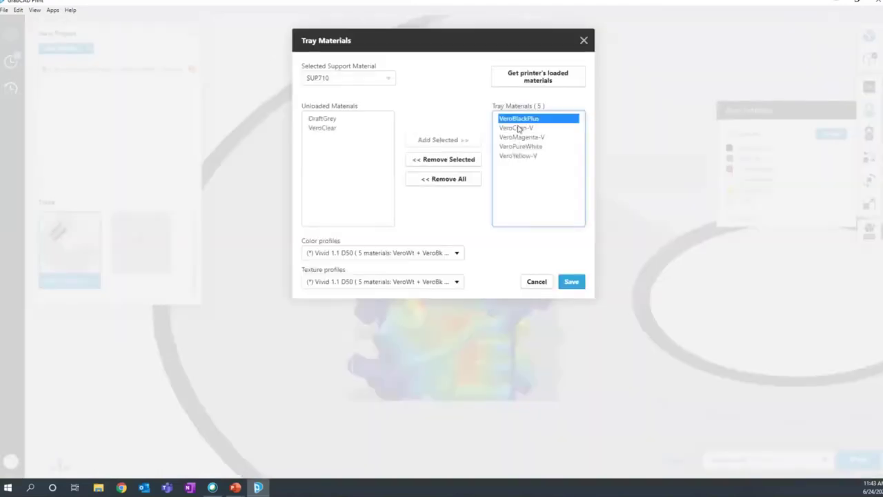
pyautogui.click(469, 162)
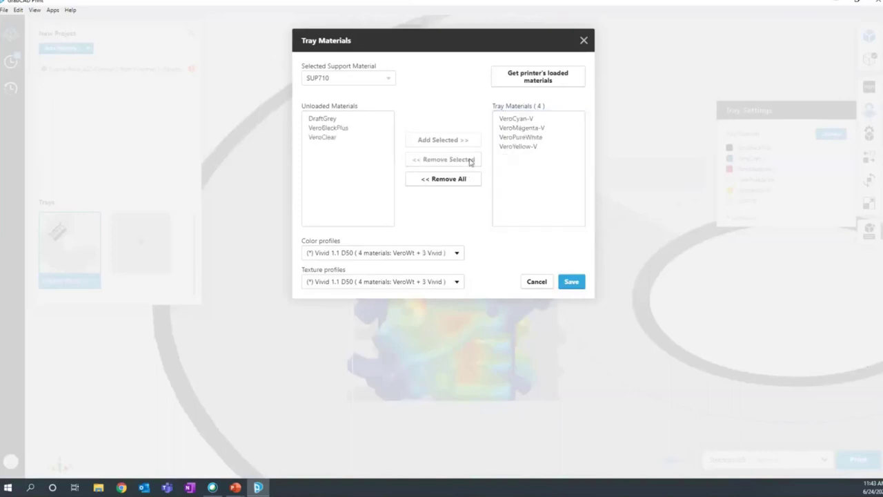
pyautogui.click(331, 136)
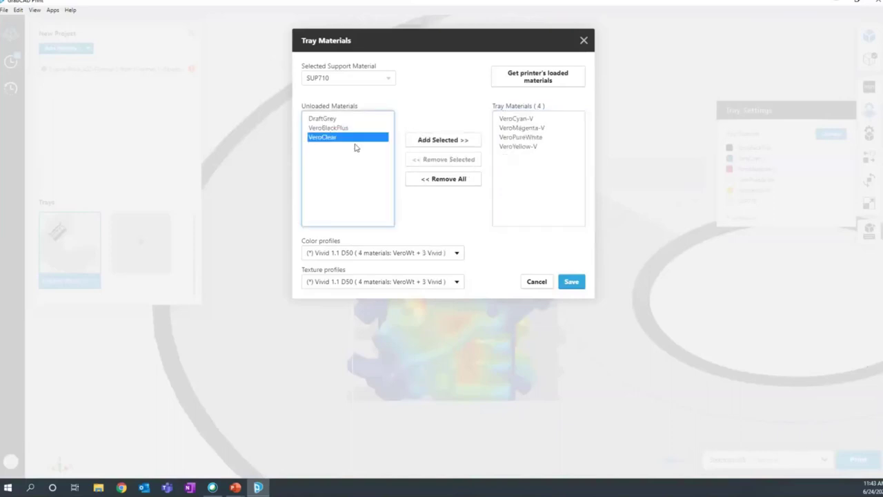
pyautogui.click(448, 145)
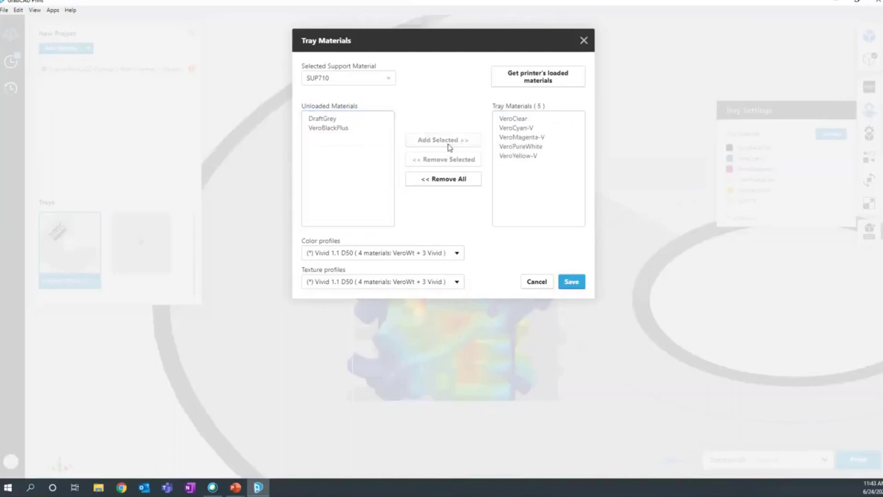
pyautogui.click(572, 282)
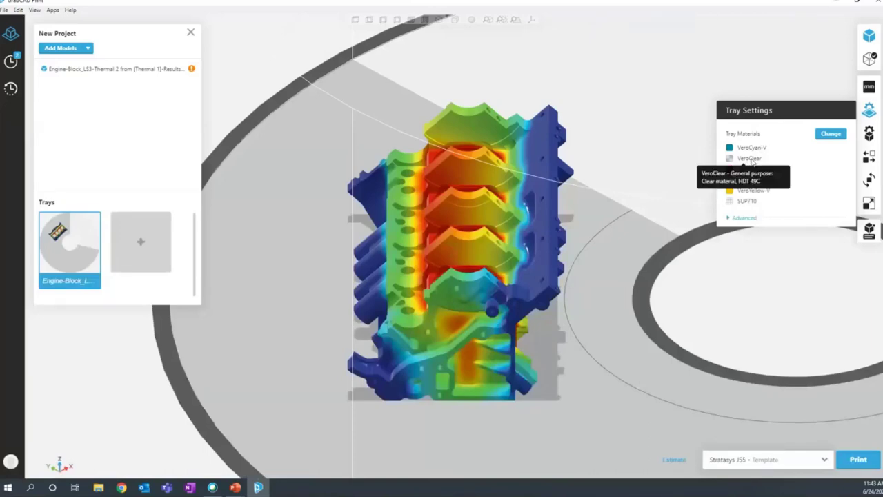
# Step: Assign the VeroCyan-V tray material to the entire engine block
pyautogui.click(866, 137)
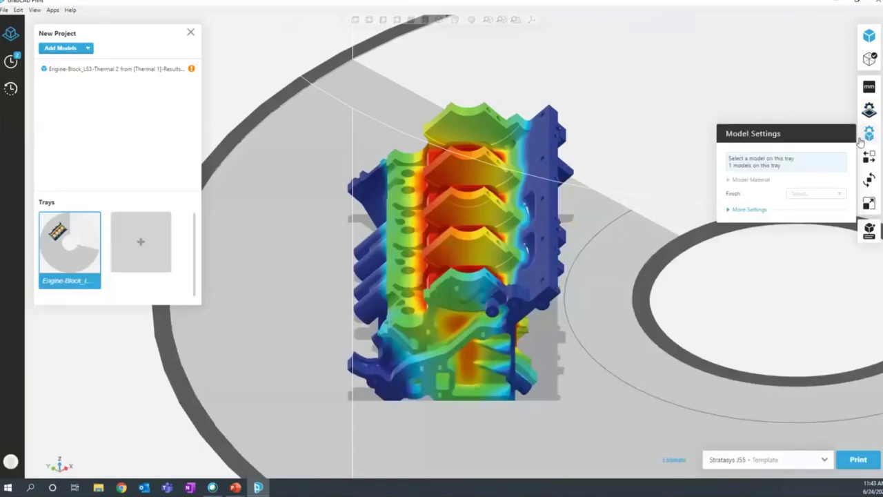
pyautogui.click(456, 234)
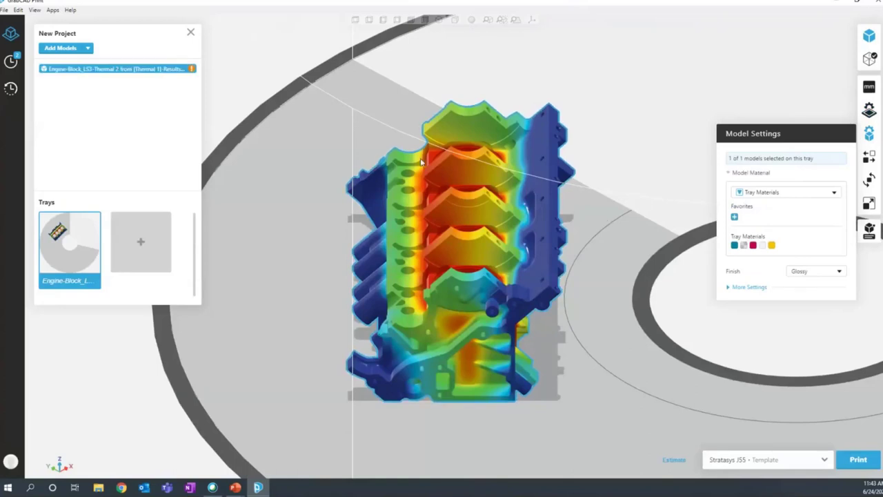
pyautogui.click(786, 193)
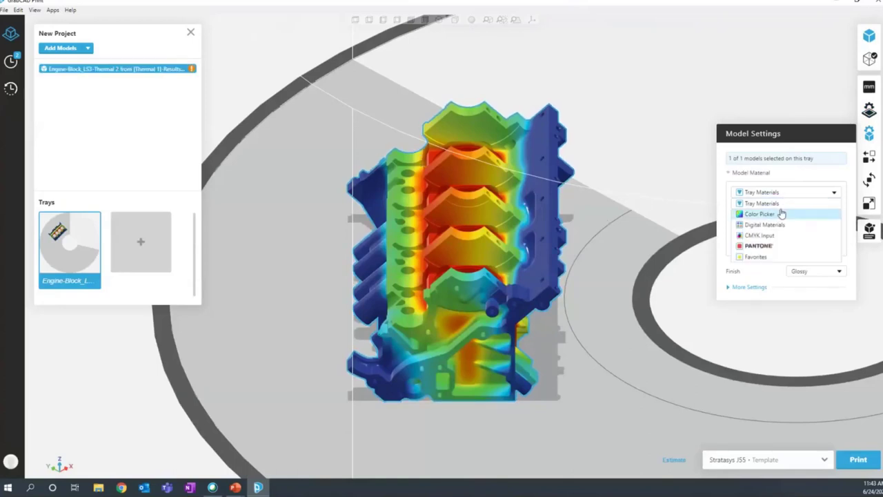
pyautogui.click(761, 203)
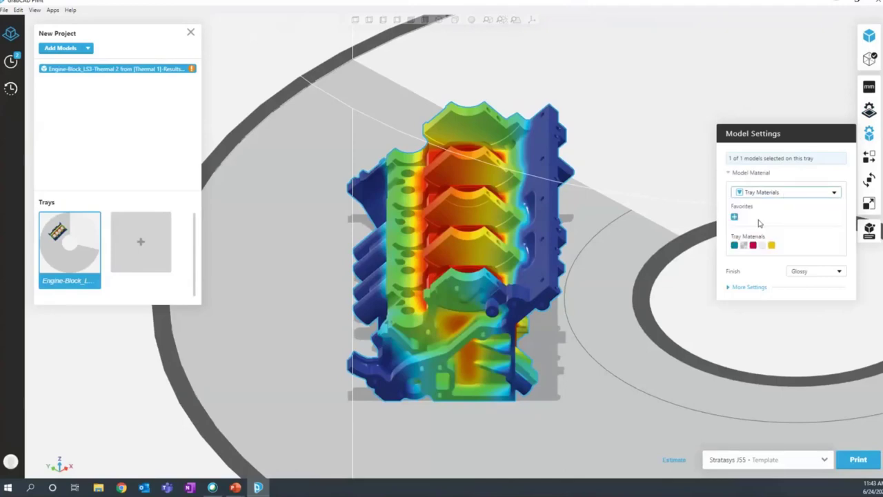
pyautogui.click(735, 246)
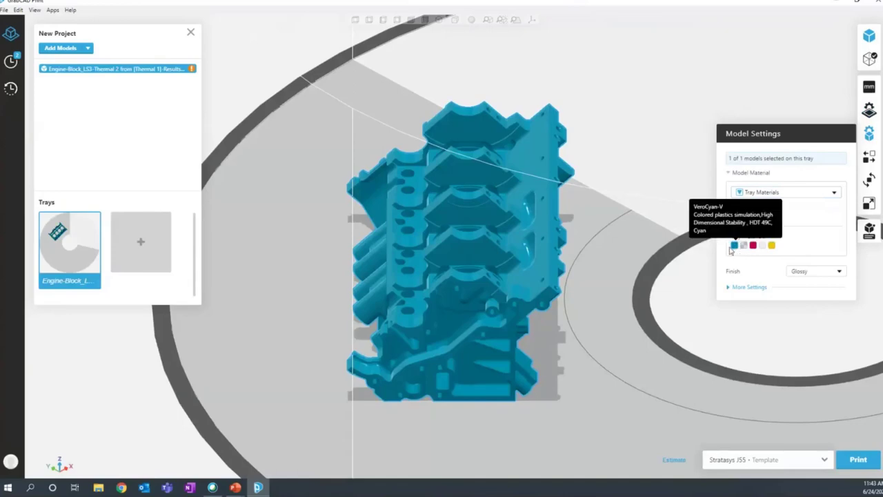
# Step: Set the engine block's vivid material option to Translucent and examine the see-through cylinders
pyautogui.click(750, 289)
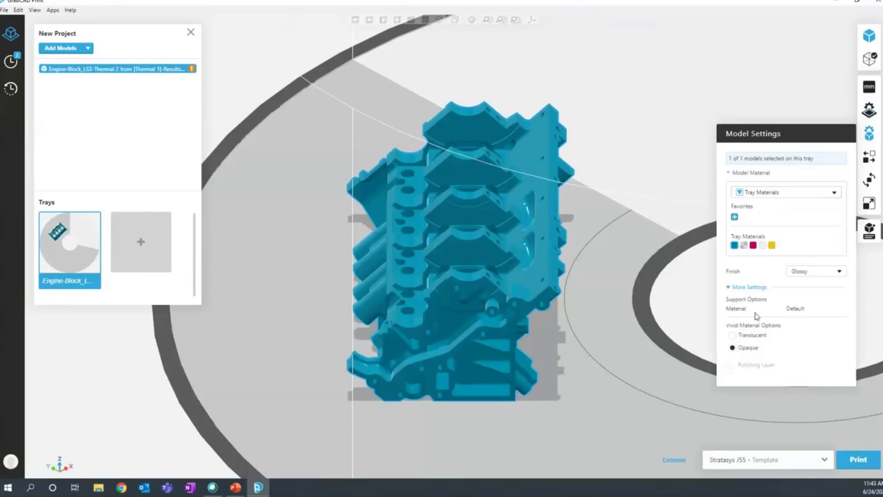
pyautogui.click(732, 336)
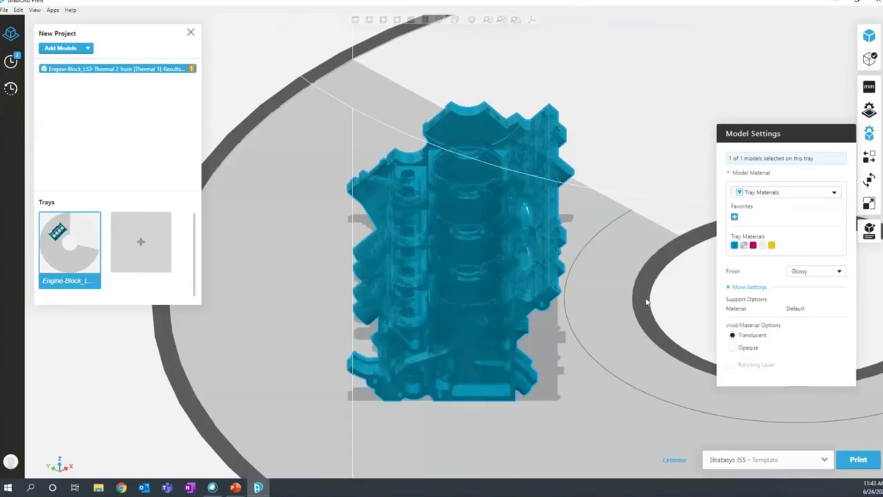
pyautogui.moveTo(649, 356); pyautogui.dragTo(729, 284, button='right')
pyautogui.moveTo(805, 310); pyautogui.dragTo(772, 305, button='right')
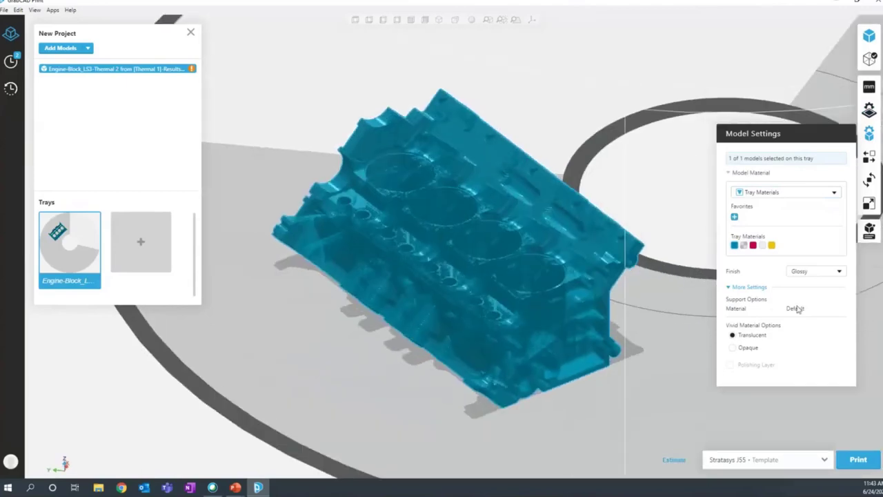
# Step: Switch the engine block's finish to Matte and back to Glossy to compare the two surfaces
pyautogui.click(807, 273)
pyautogui.click(799, 282)
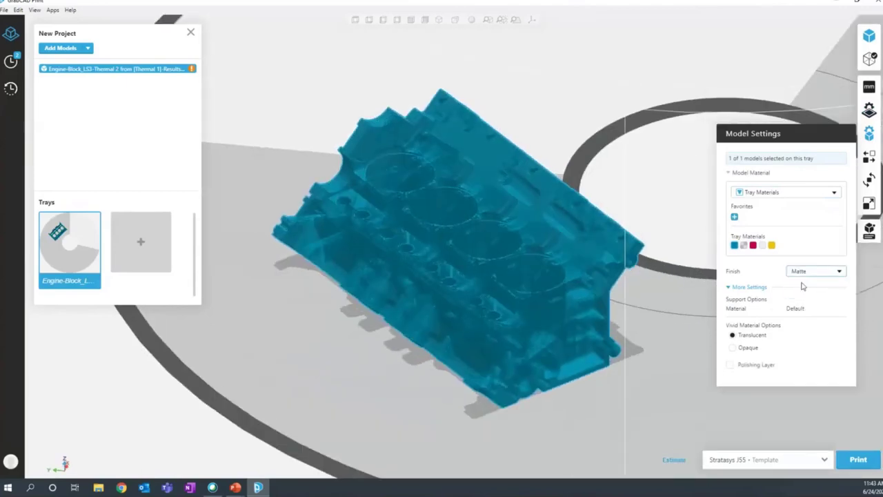
pyautogui.click(807, 273)
pyautogui.click(799, 292)
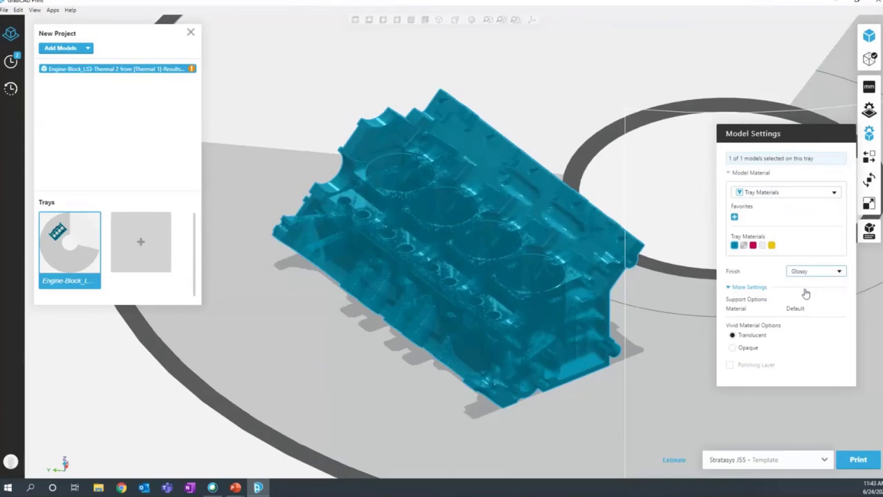
# Step: Set the engine block's vivid material option to Opaque and turn on the checkered surface overlay
pyautogui.click(733, 348)
pyautogui.click(697, 317)
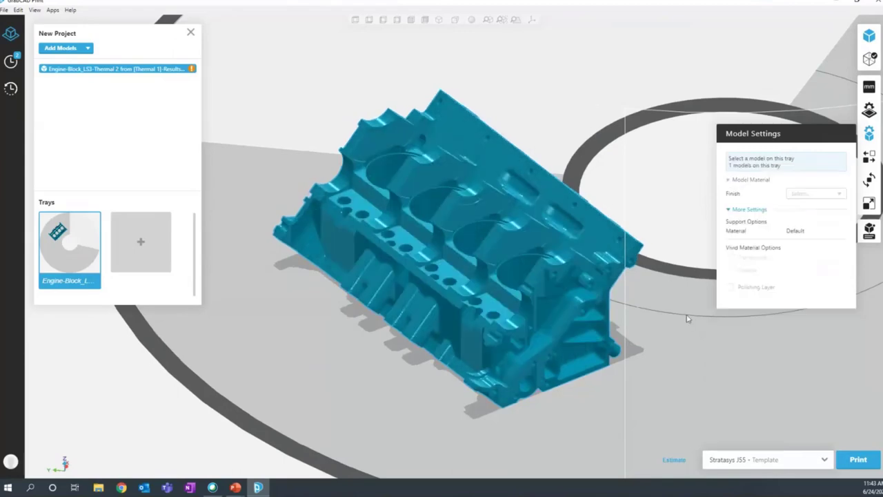
pyautogui.moveTo(697, 317); pyautogui.dragTo(682, 309, button='right')
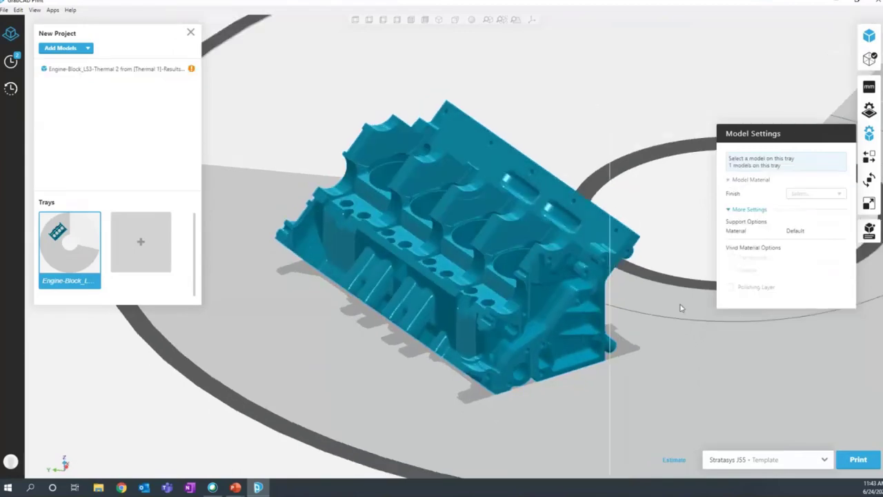
pyautogui.click(470, 21)
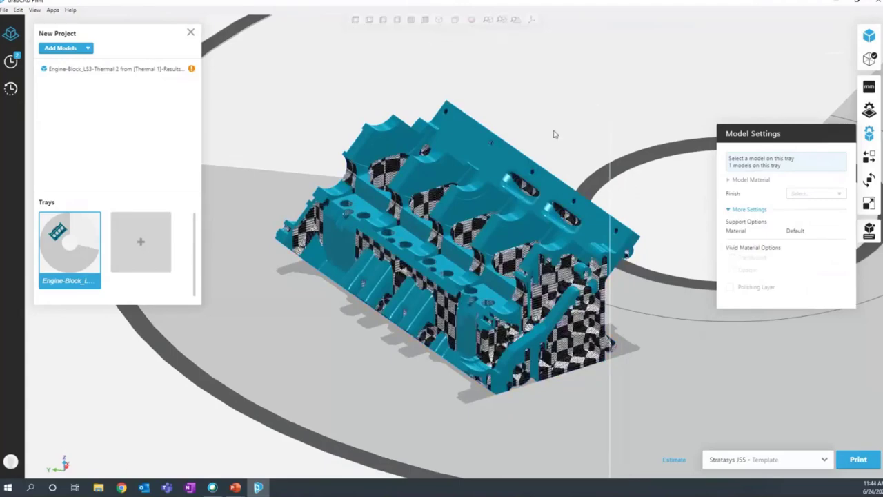
pyautogui.moveTo(662, 133); pyautogui.dragTo(564, 140, button='right')
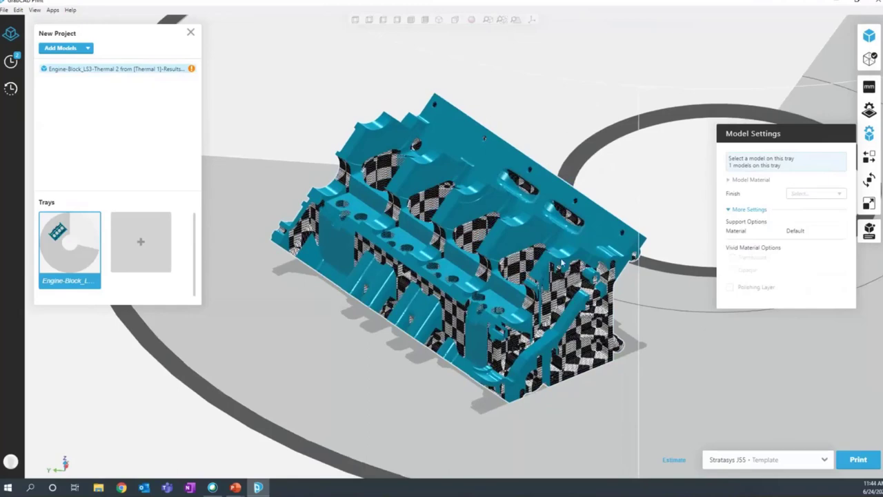
# Step: Set the engine block's finish to Matte and inspect the surfaces with the checkered overlay
pyautogui.click(563, 264)
pyautogui.click(831, 271)
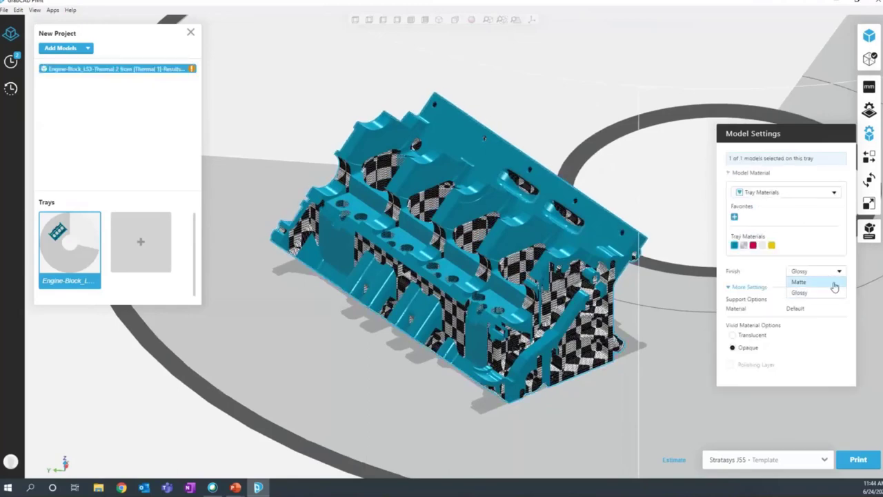
pyautogui.click(828, 282)
pyautogui.click(664, 293)
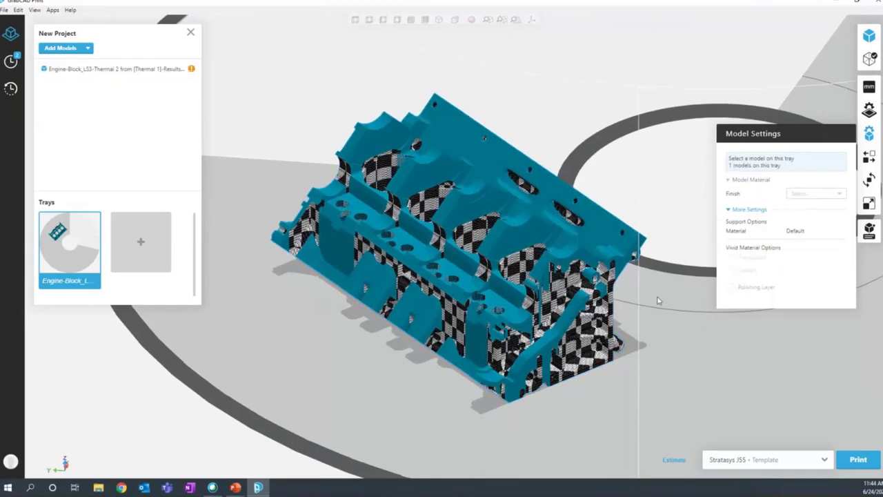
pyautogui.moveTo(664, 293); pyautogui.dragTo(656, 266, button='right')
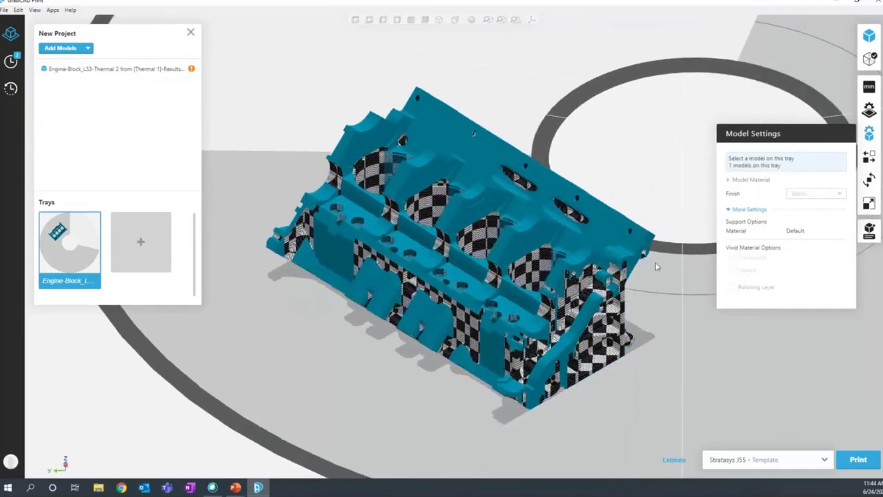
pyautogui.click(477, 255)
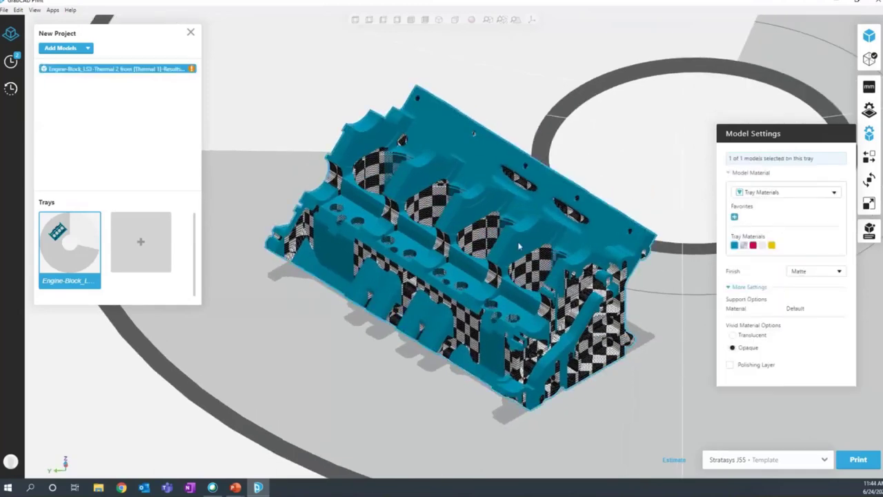
# Step: Set the engine block's finish to Glossy, turn off the checkered surface overlay and deselect the block
pyautogui.click(835, 271)
pyautogui.click(822, 294)
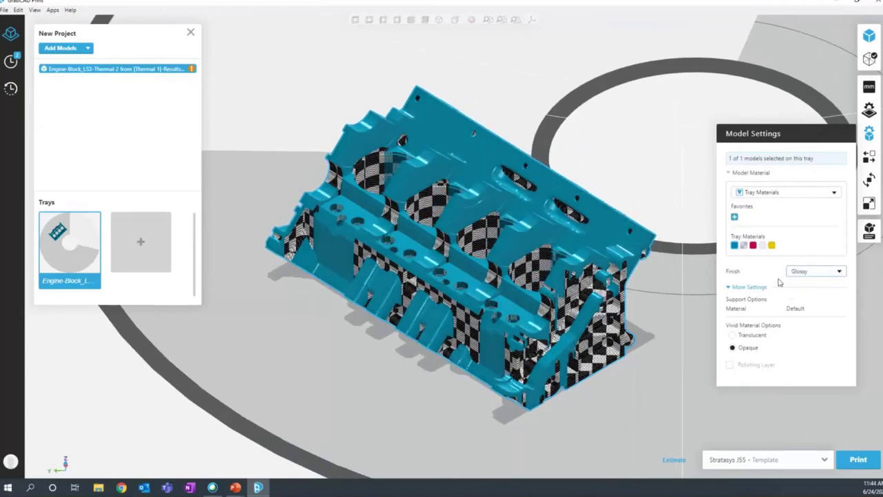
pyautogui.click(469, 20)
pyautogui.click(515, 69)
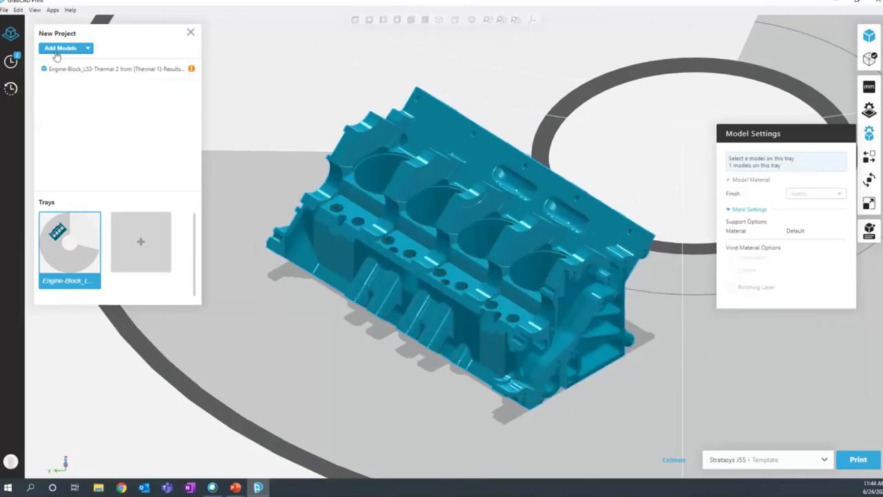
# Step: Add the model 1x1x1in square_Polyjet4.3MF to the tray and switch the printer template to Stratasys J850
pyautogui.click(59, 49)
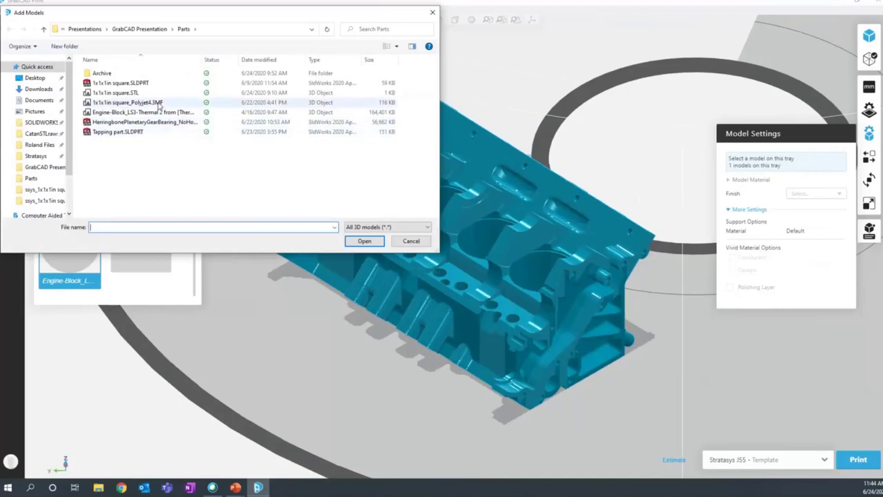
pyautogui.doubleClick(158, 104)
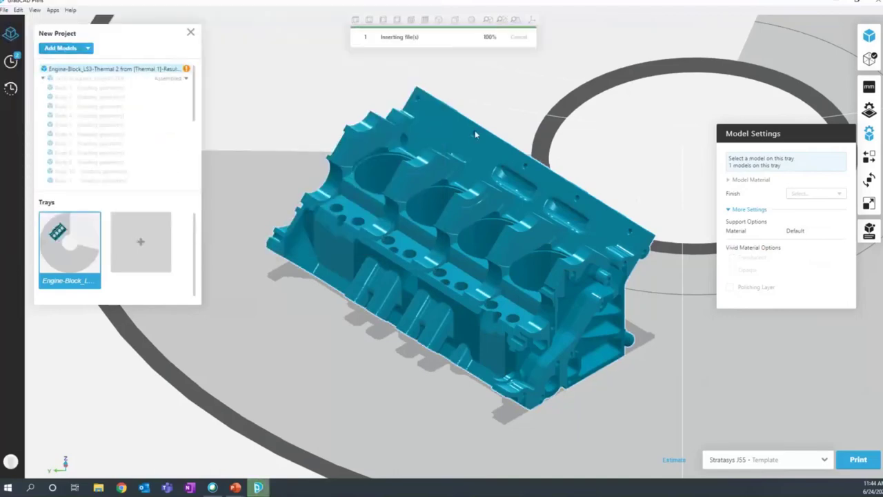
pyautogui.click(791, 465)
pyautogui.scroll(-5, 788, 407)
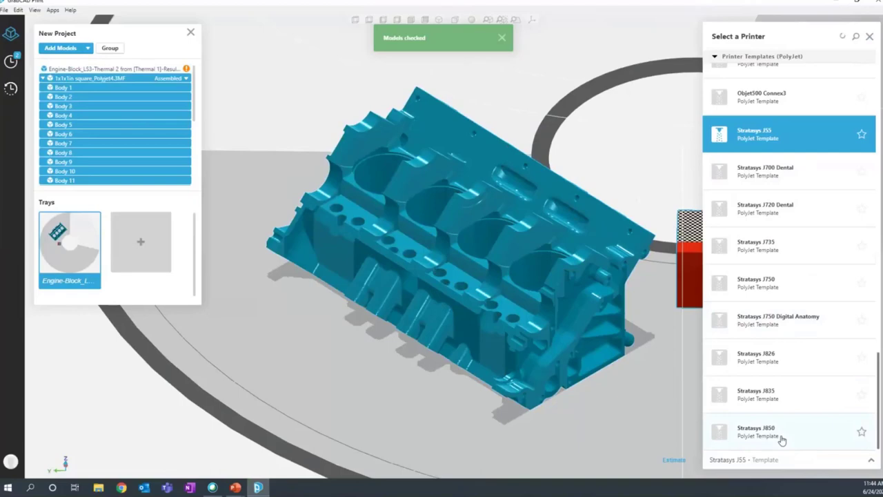
pyautogui.click(782, 439)
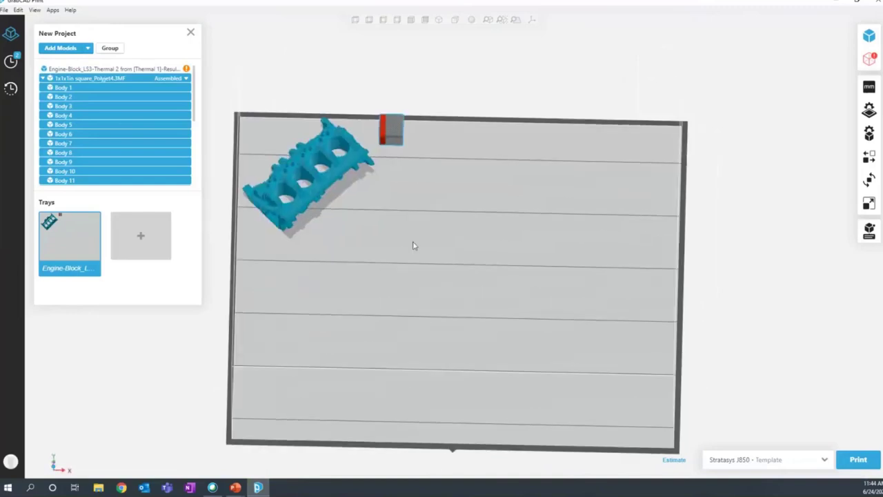
# Step: Locate the flagged body in the 1x1x1in square assembly and repair all models in analysis mode
pyautogui.click(868, 158)
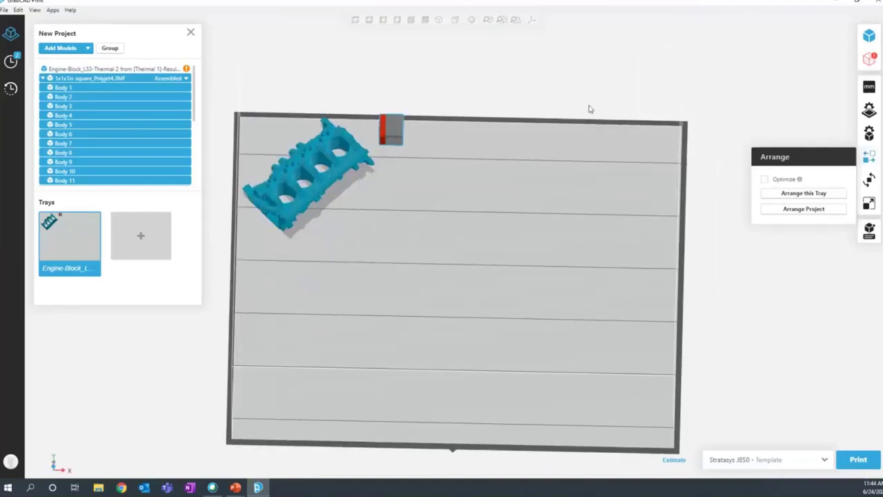
pyautogui.click(230, 87)
pyautogui.hotkey('ctrl', 'a')
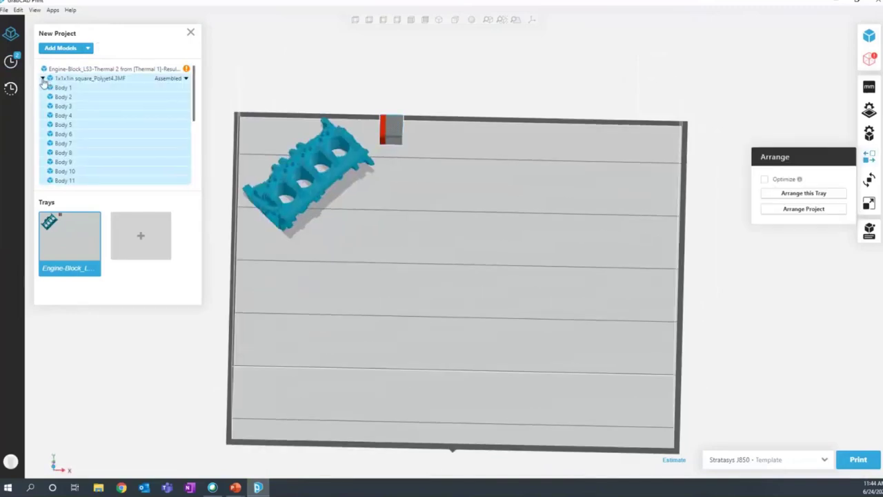
pyautogui.scroll(-3, 166, 117)
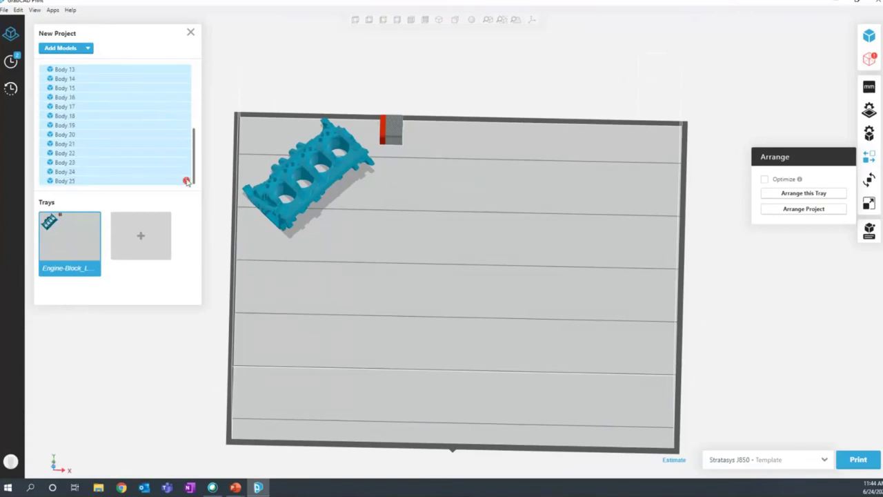
pyautogui.click(826, 28)
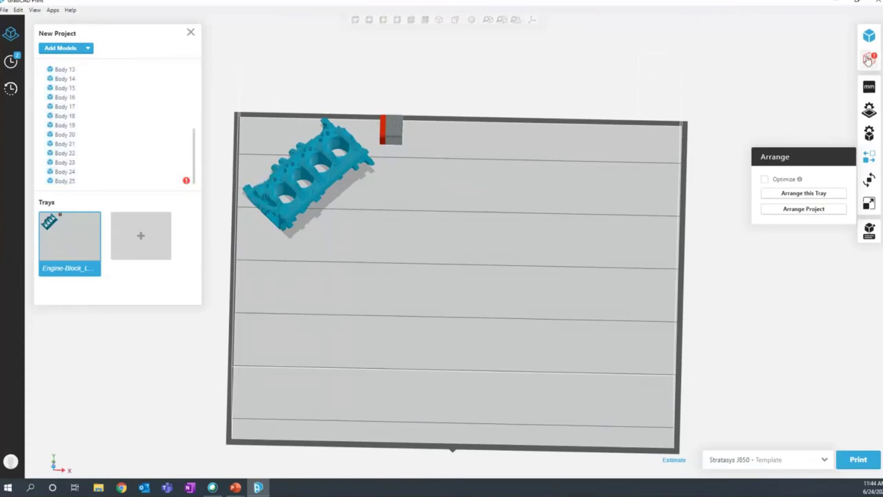
pyautogui.click(869, 59)
pyautogui.click(813, 101)
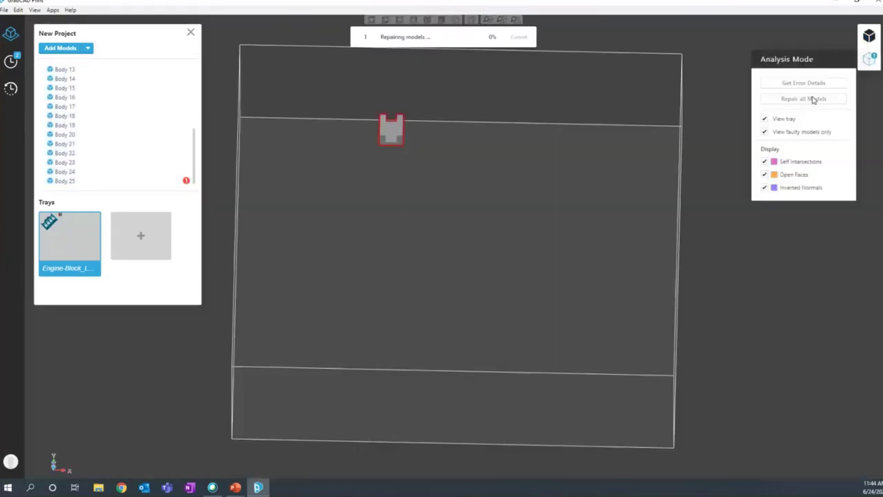
pyautogui.click(869, 38)
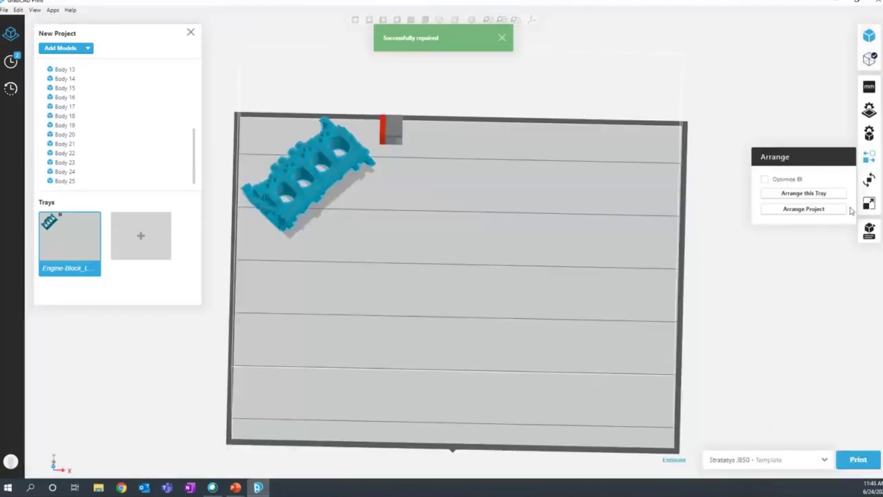
# Step: Set the engine block's Z rotation increment to 45° and rotate it until its long side lies parallel to the tray's X axis
pyautogui.click(869, 180)
pyautogui.click(797, 261)
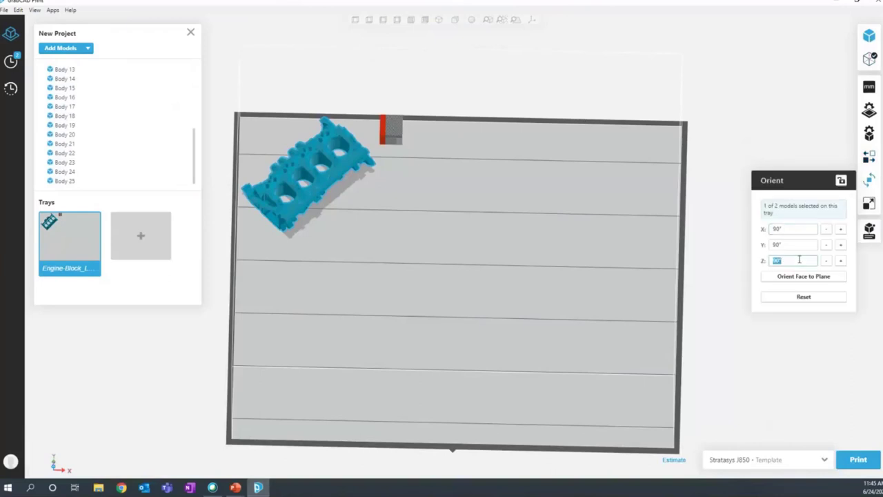
pyautogui.press('Return')
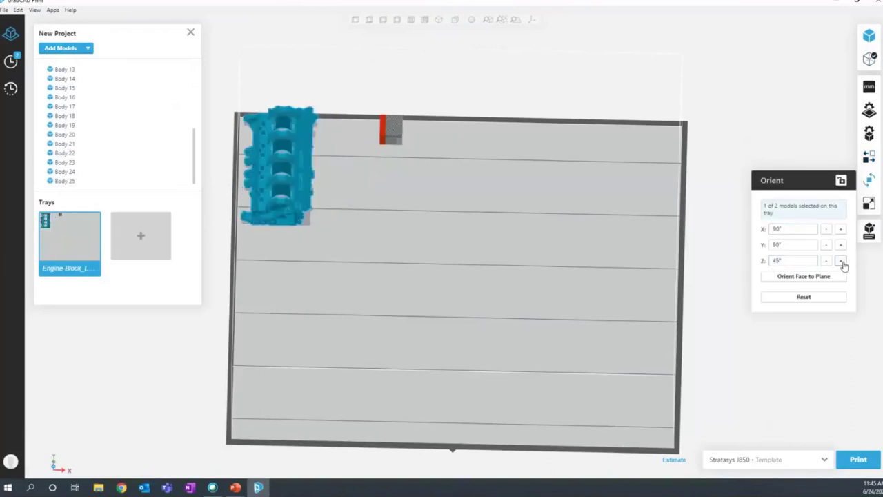
pyautogui.click(841, 263)
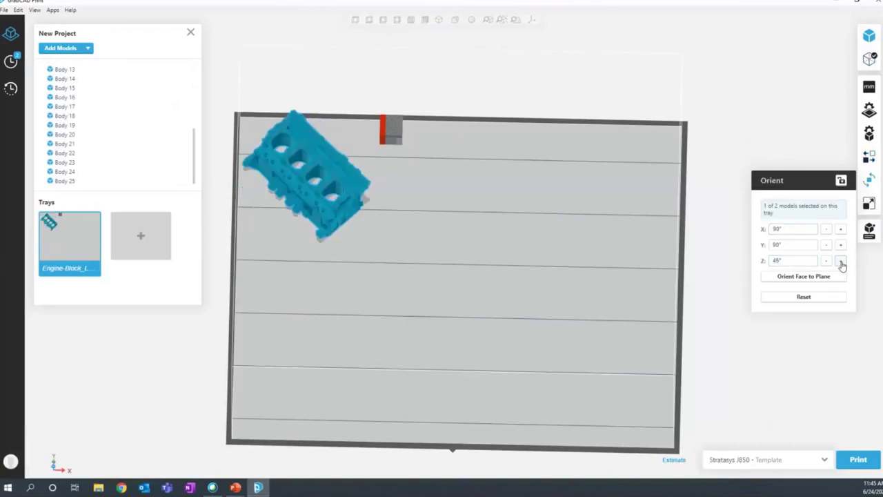
pyautogui.click(825, 260)
pyautogui.click(483, 195)
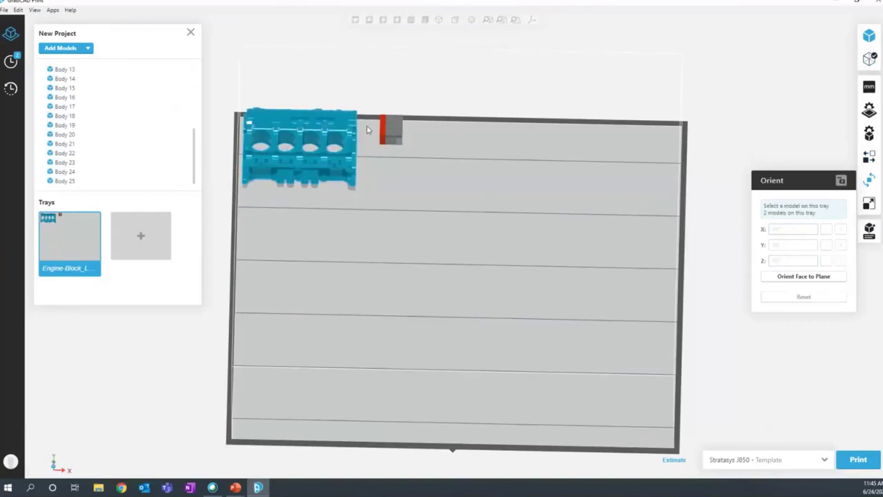
# Step: Switch the 1x1x1in square_Polyjet4.3MF model from an assembly to Disassembled so its bodies spread out as separate parts
pyautogui.moveTo(368, 130); pyautogui.dragTo(320, 191, button='right')
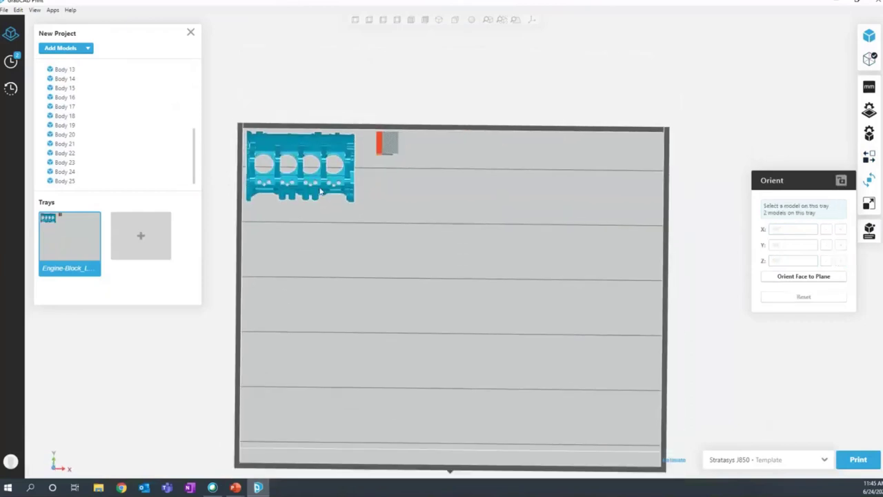
pyautogui.scroll(5, 224, 184)
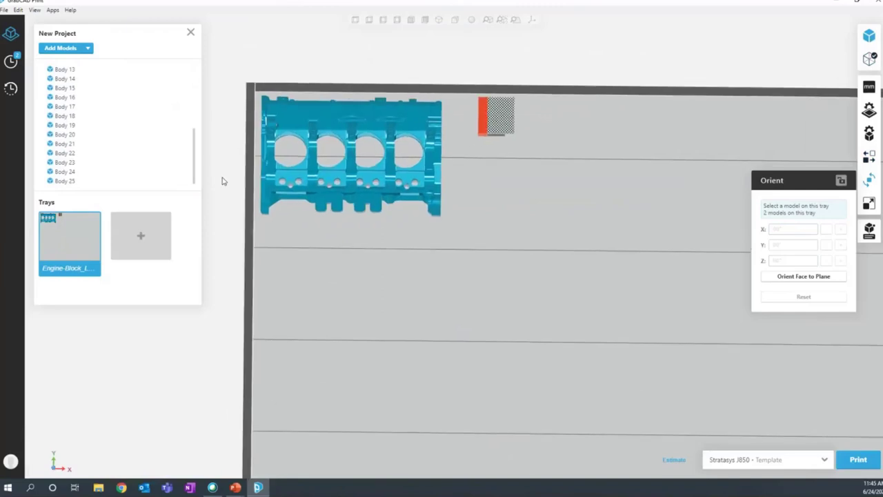
pyautogui.scroll(1, 222, 180)
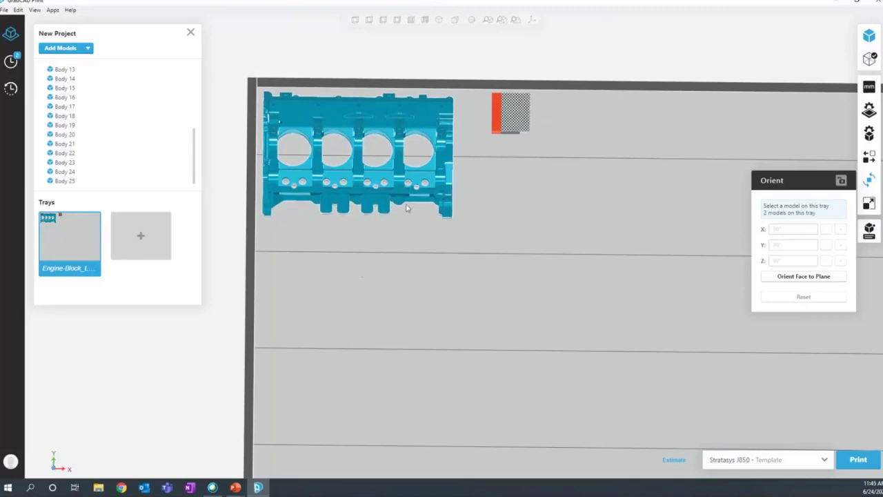
pyautogui.scroll(-3, 297, 207)
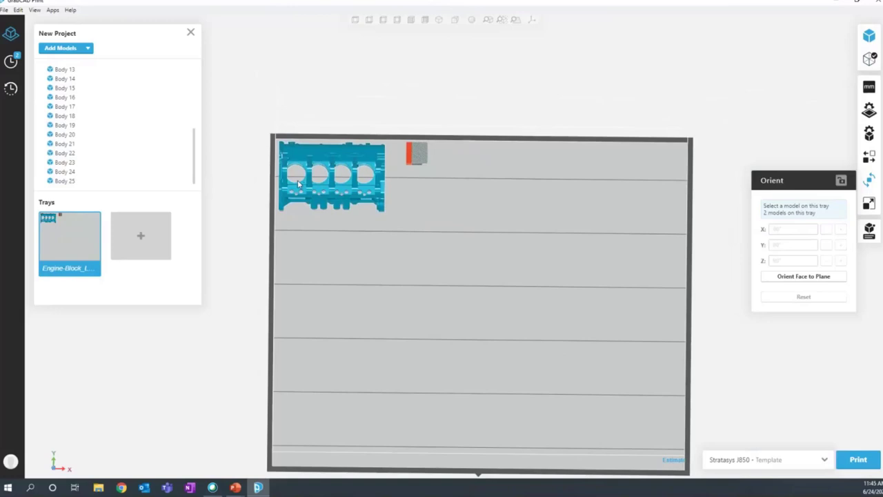
pyautogui.hotkey('ctrl', 'a')
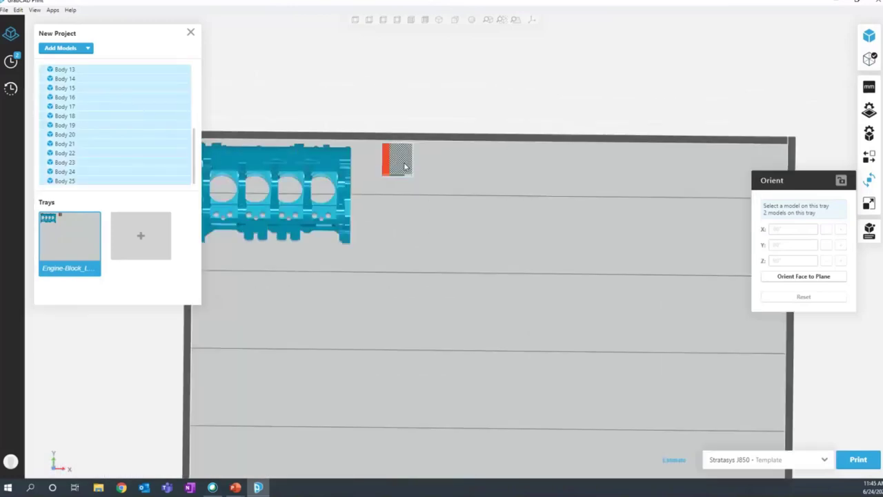
pyautogui.scroll(5, 162, 108)
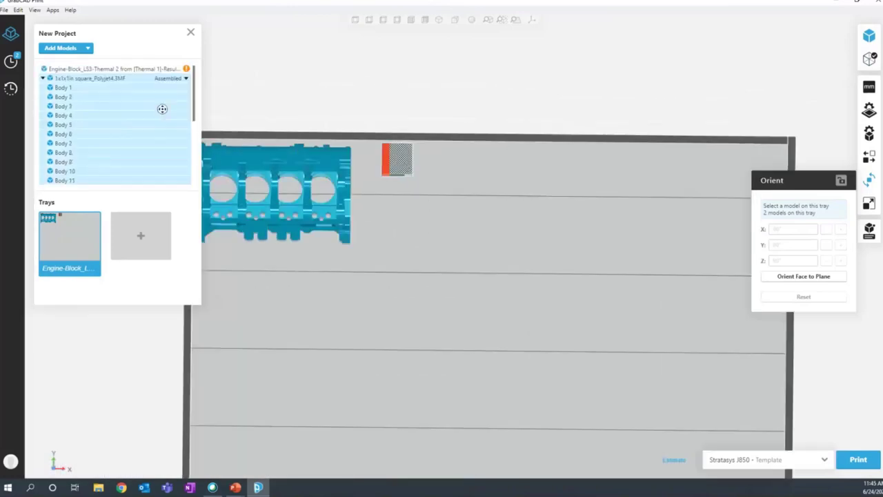
pyautogui.click(180, 79)
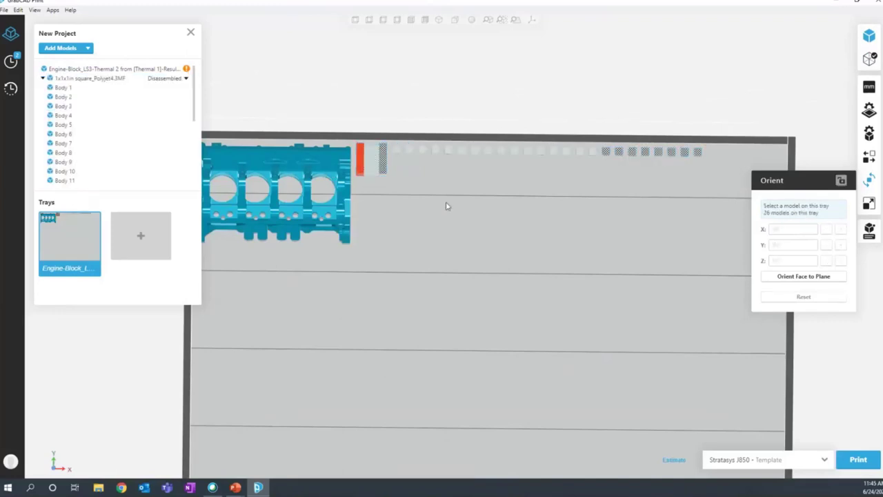
# Step: Set the material of Body 7, the first small cube in the row, to PANTONE 407 C from the Solid Coated library
pyautogui.scroll(-2, 513, 182)
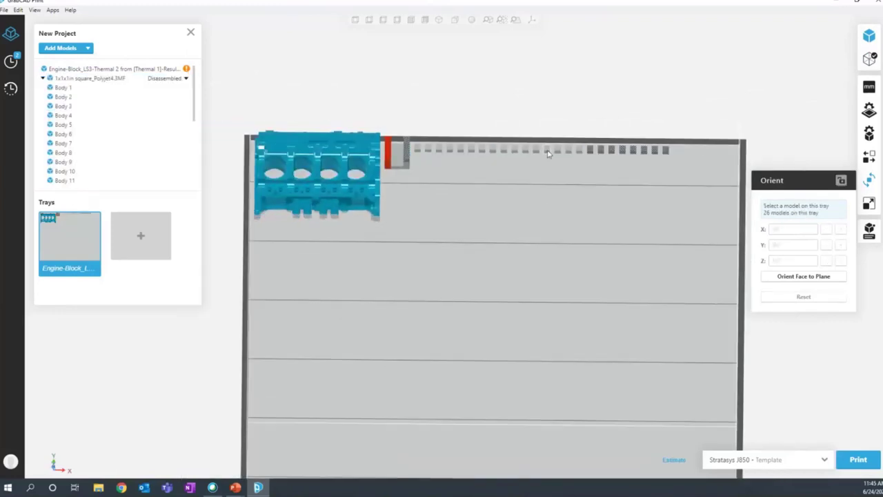
pyautogui.scroll(5, 414, 159)
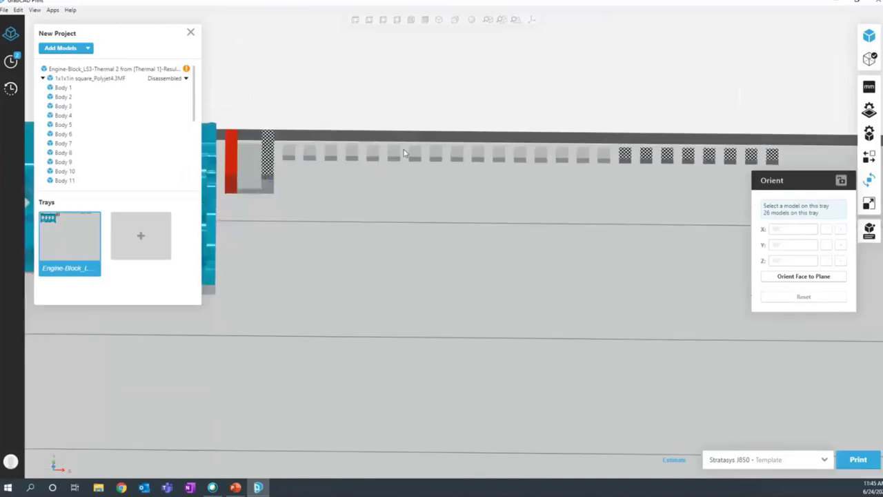
pyautogui.click(288, 153)
pyautogui.click(869, 134)
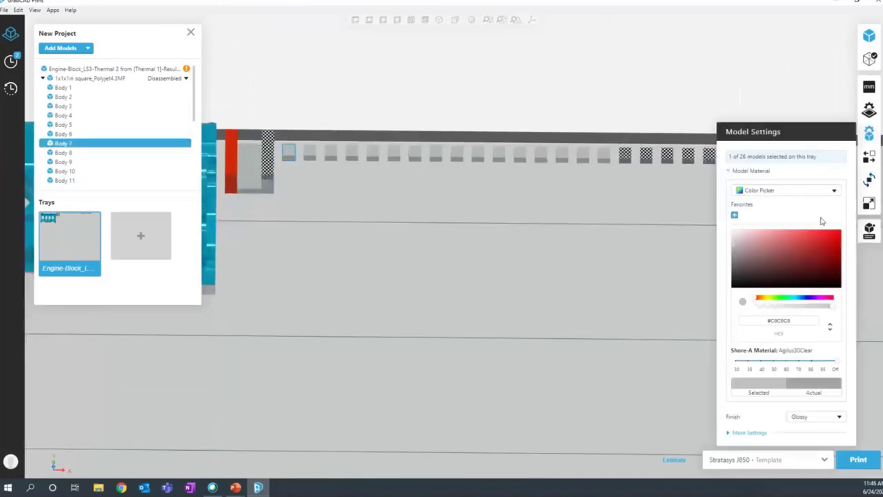
pyautogui.click(775, 193)
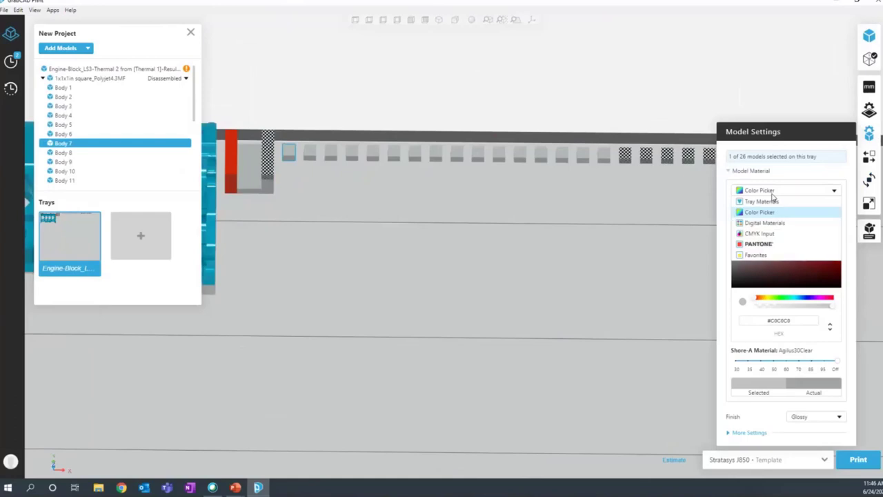
pyautogui.click(768, 243)
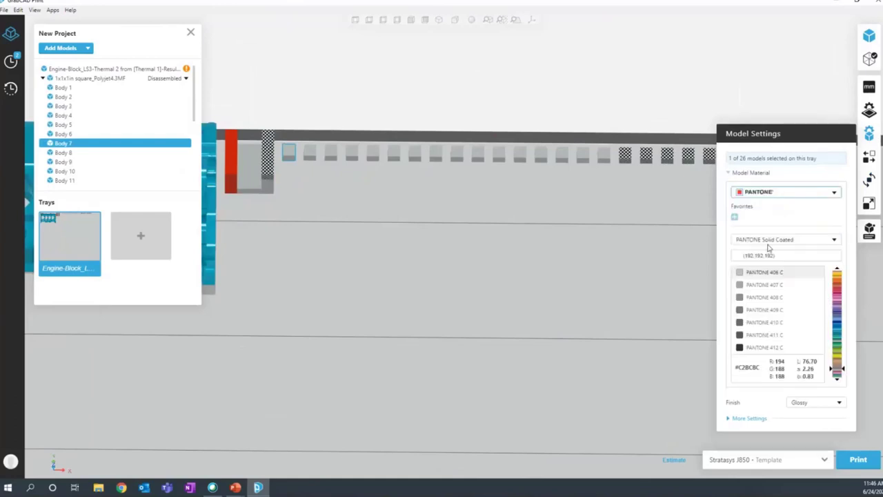
pyautogui.click(770, 285)
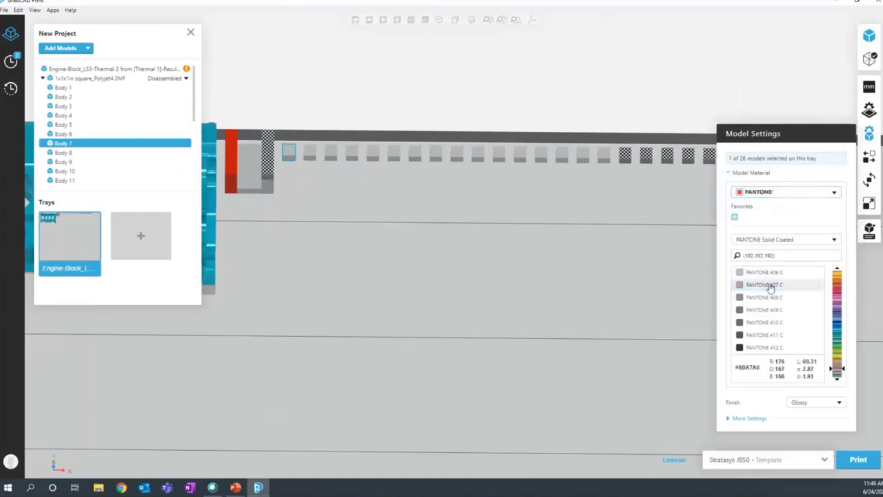
# Step: Colour two small cubes with the color picker: the seventh in the row dark red #A82727 and Body 3 teal #1B6A62
pyautogui.click(396, 156)
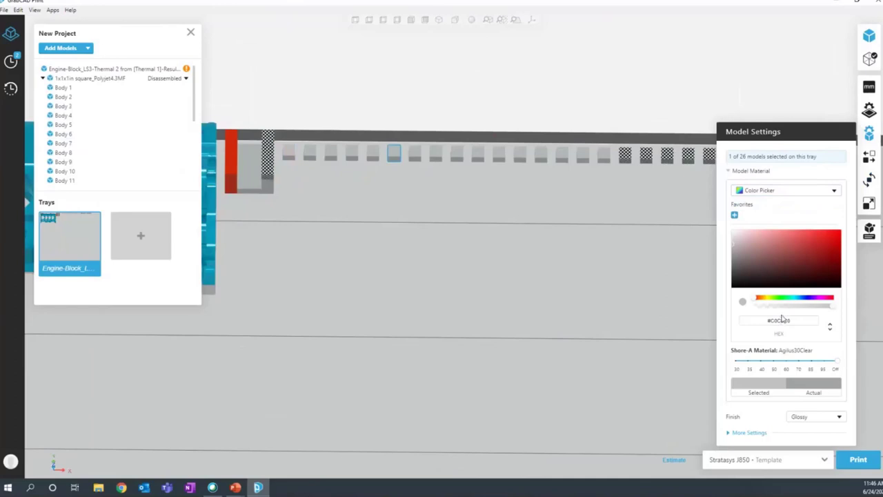
pyautogui.click(415, 153)
pyautogui.click(815, 253)
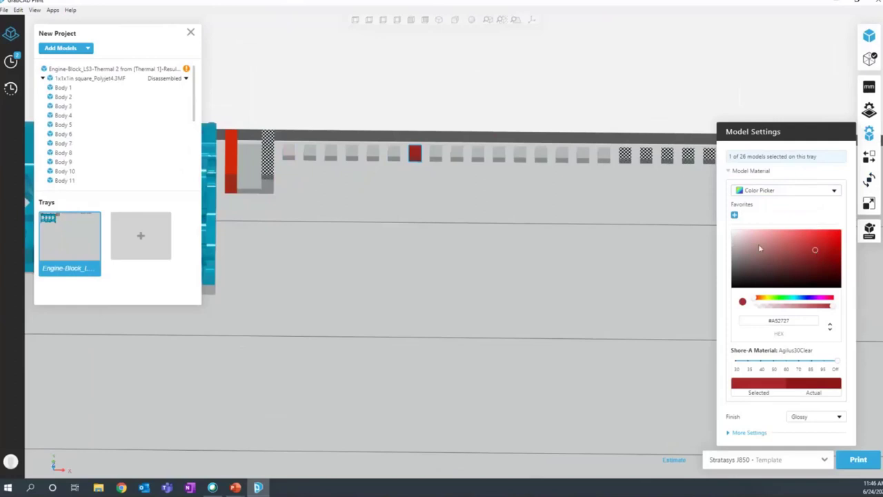
pyautogui.click(498, 159)
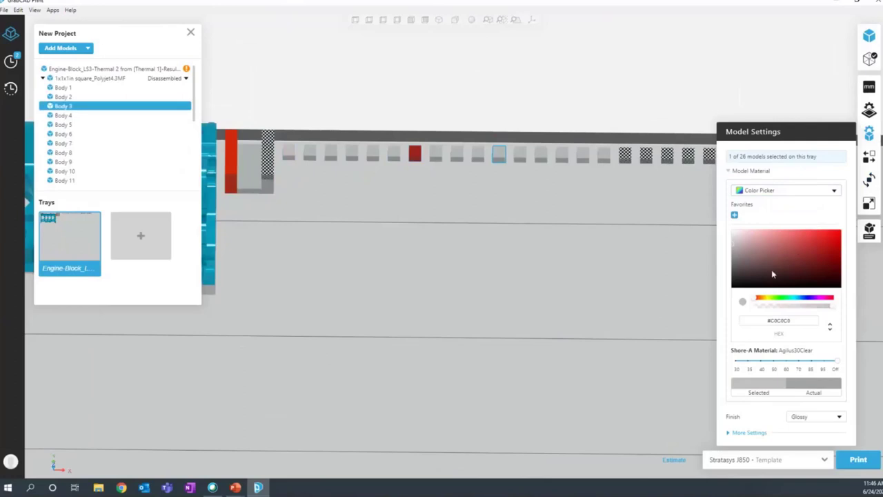
pyautogui.click(793, 301)
pyautogui.click(812, 263)
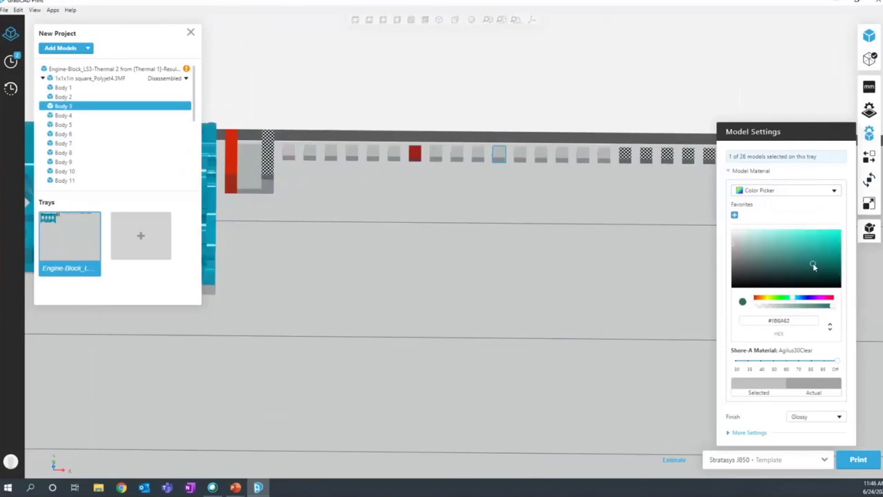
# Step: Give the last plain small cube before the checkered ones a purple digital material combining the cyan and magenta tray materials
pyautogui.click(604, 155)
pyautogui.click(772, 191)
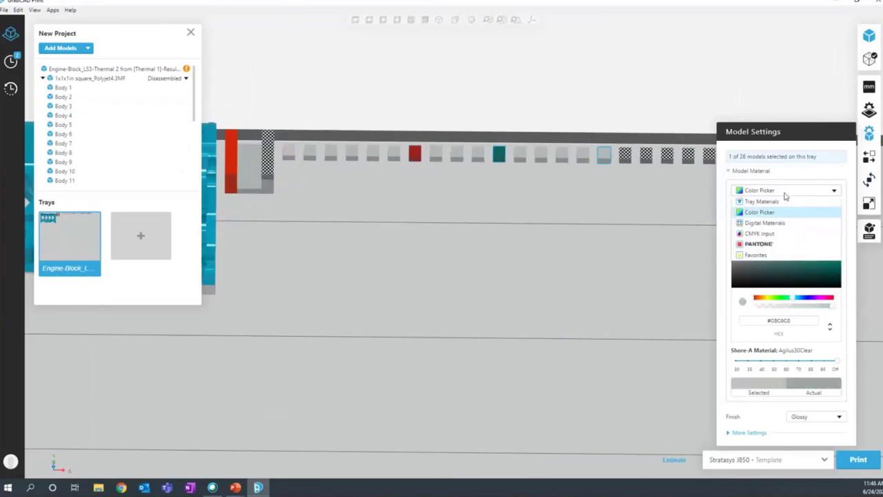
pyautogui.click(778, 226)
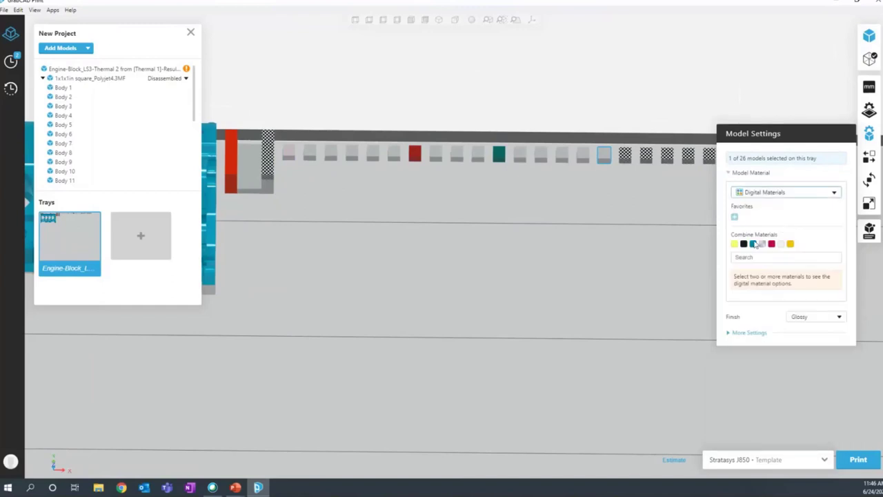
pyautogui.click(753, 244)
pyautogui.click(771, 243)
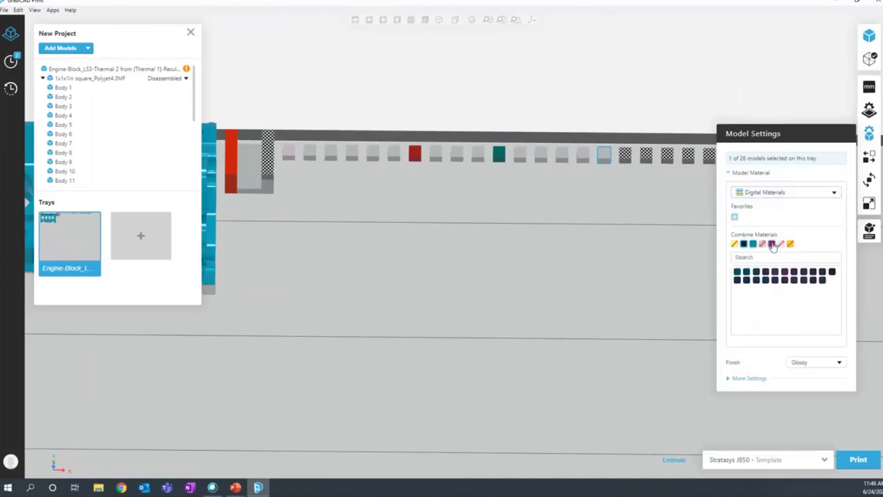
pyautogui.click(785, 272)
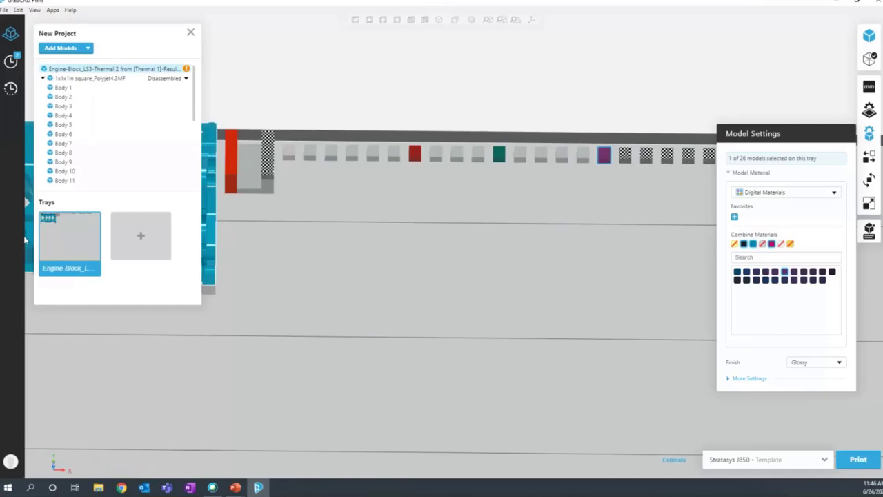
pyautogui.click(463, 186)
# Step: Reassemble the 1x1x1in square_Polyjet4.3MF model to check the coloured cube as a whole, and return it to Disassembled
pyautogui.click(47, 80)
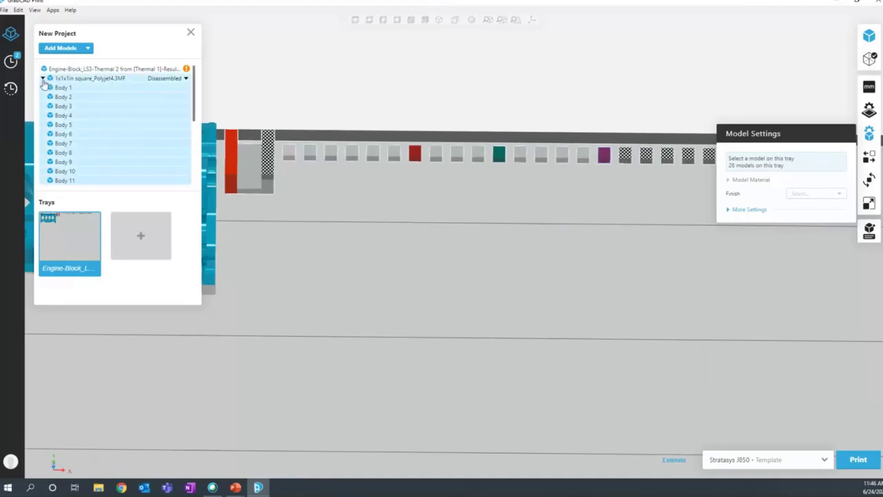
pyautogui.click(42, 79)
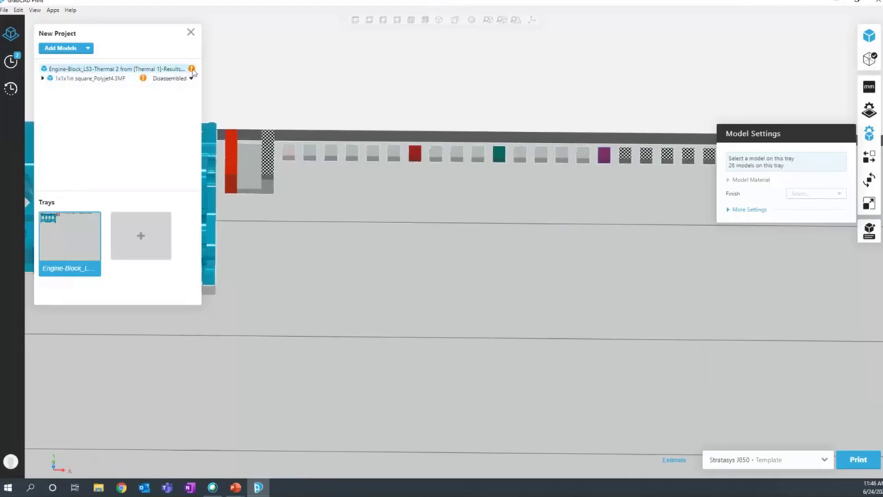
pyautogui.click(191, 78)
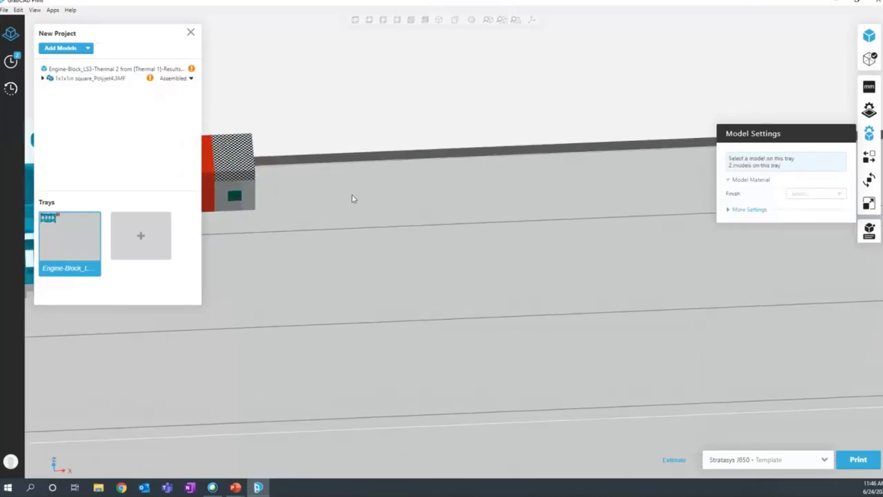
pyautogui.scroll(5, 266, 164)
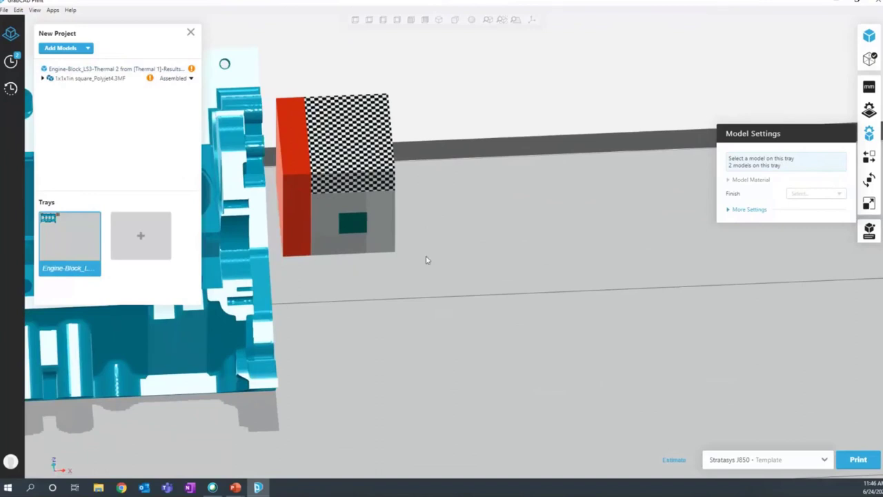
pyautogui.click(187, 79)
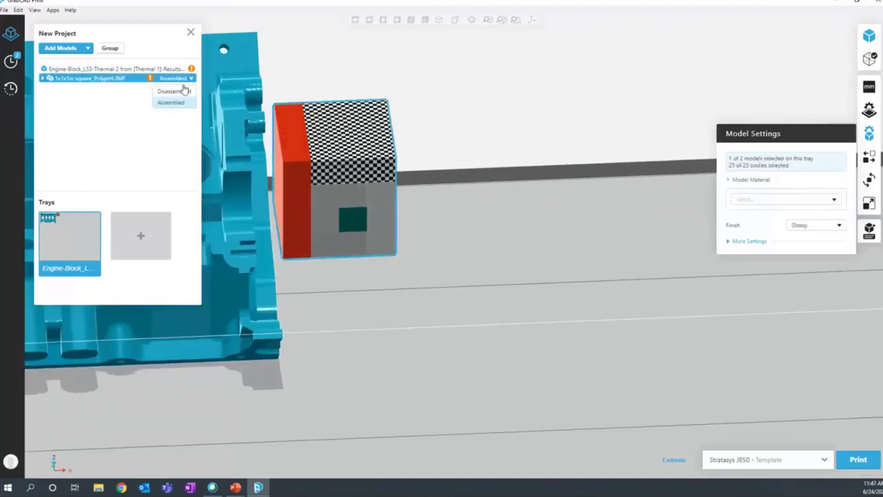
pyautogui.click(176, 101)
# Step: Examine the logo artwork on the underside of the large U-shaped body and return to a view of the tray from above
pyautogui.moveTo(390, 290); pyautogui.dragTo(790, 117, button='right')
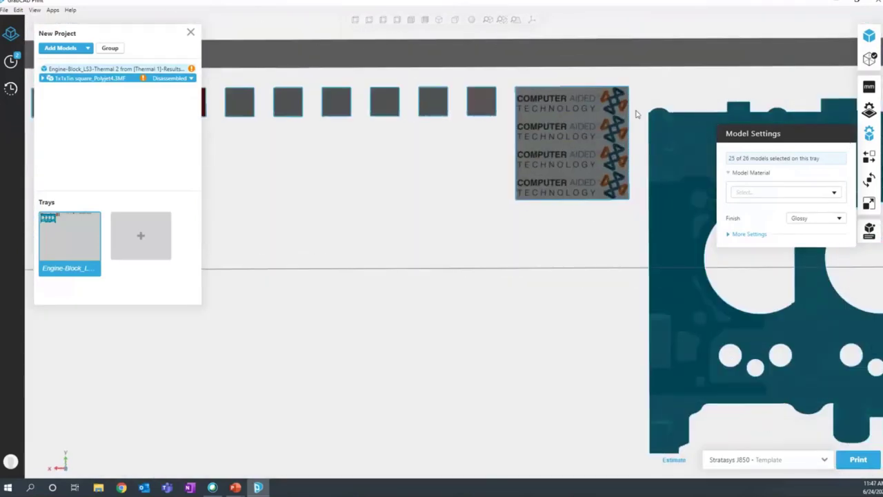
pyautogui.moveTo(636, 114); pyautogui.dragTo(449, 291, button='right')
pyautogui.click(448, 290)
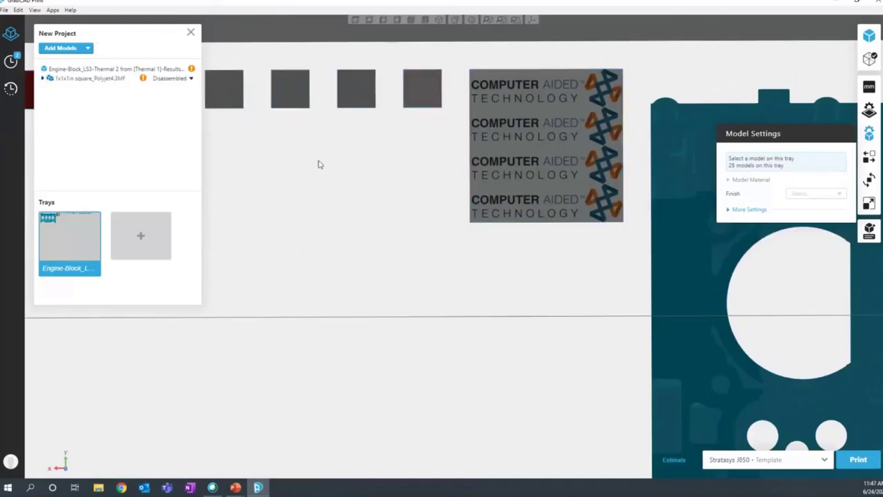
pyautogui.click(563, 134)
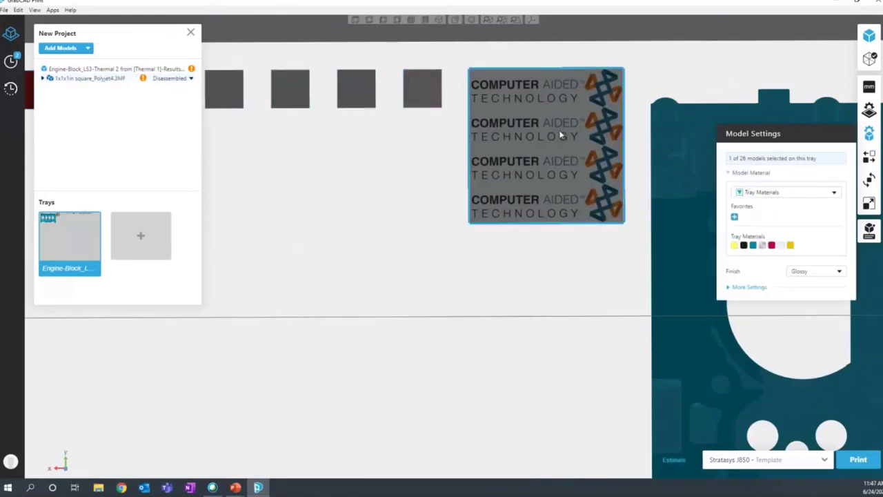
pyautogui.moveTo(563, 135); pyautogui.dragTo(566, 205, button='right')
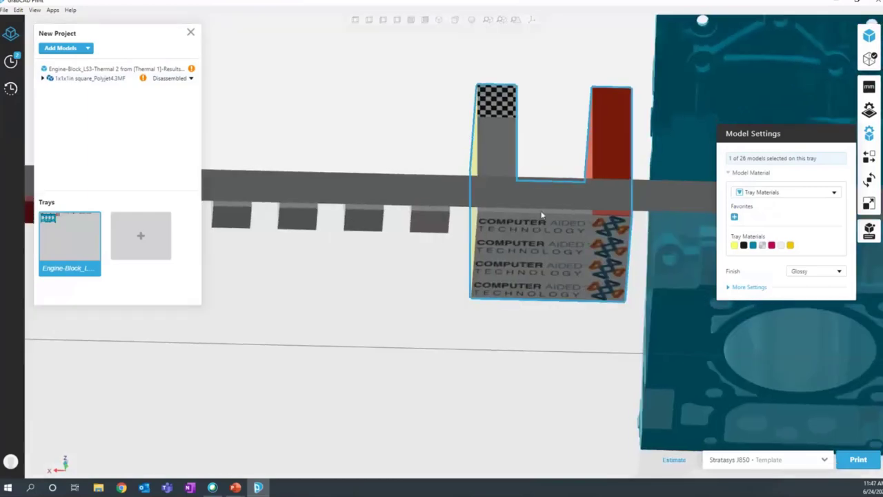
pyautogui.moveTo(360, 148); pyautogui.dragTo(331, 170, button='right')
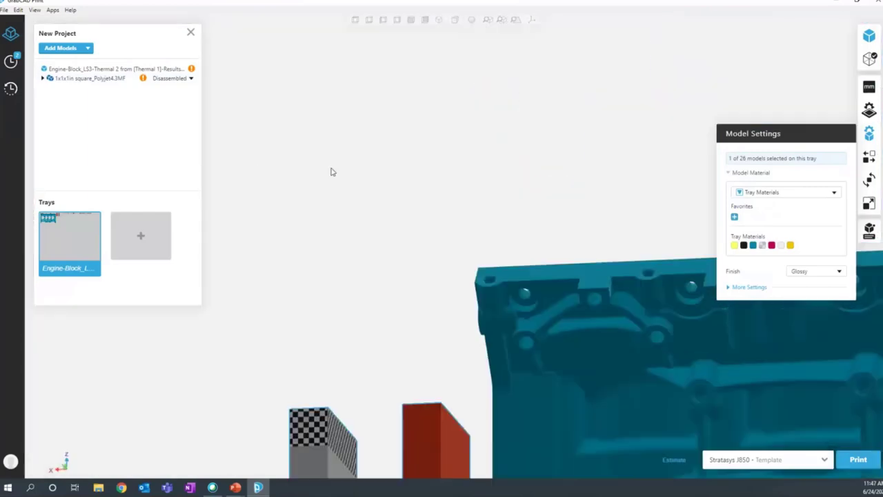
pyautogui.click(355, 20)
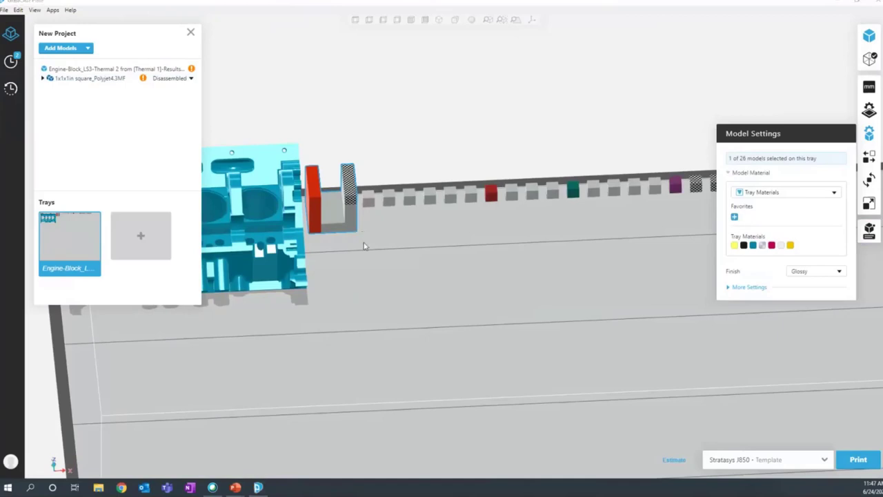
pyautogui.click(306, 114)
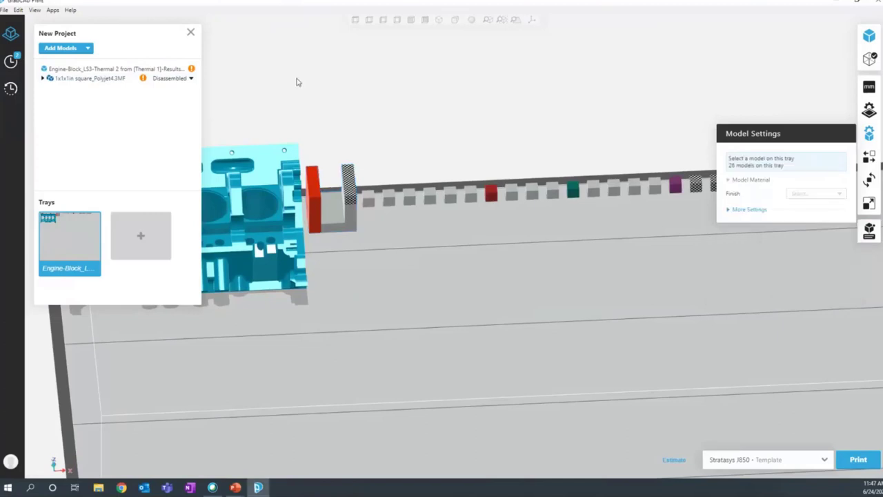
# Step: Set up the Color Swatch Tool for colour #6161c9 with a hue variation of 1
pyautogui.click(53, 10)
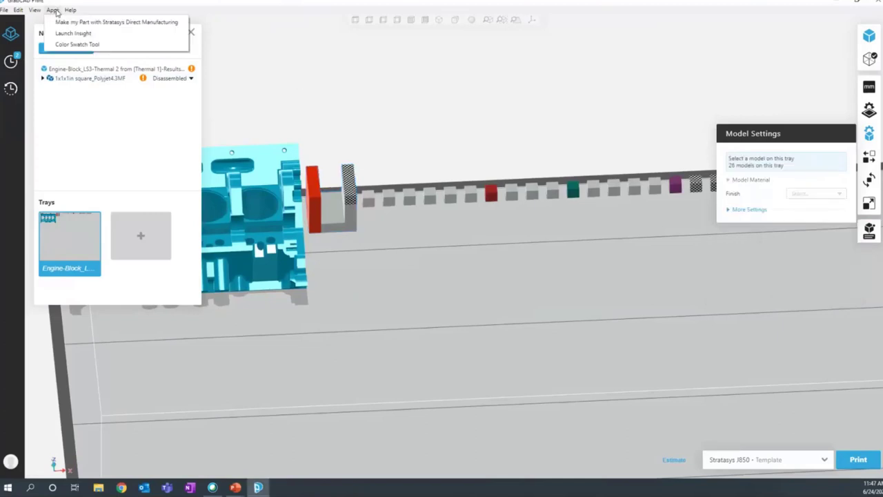
pyautogui.click(69, 44)
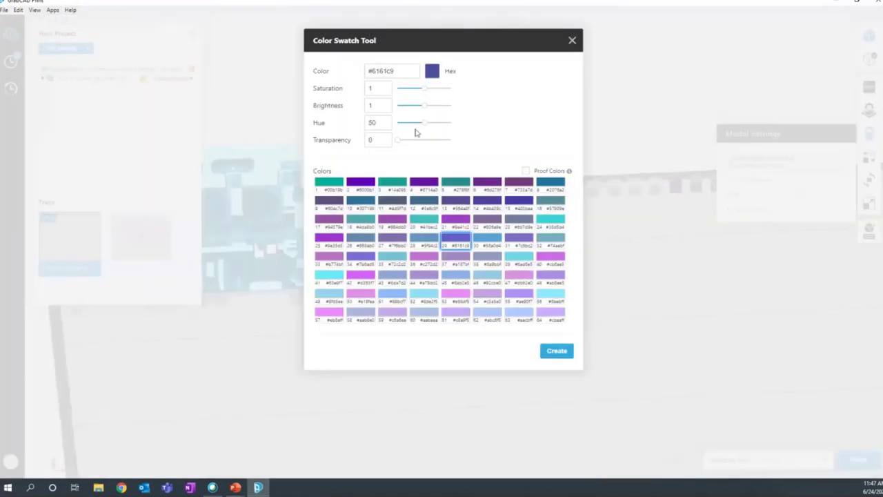
pyautogui.moveTo(422, 129); pyautogui.dragTo(398, 128)
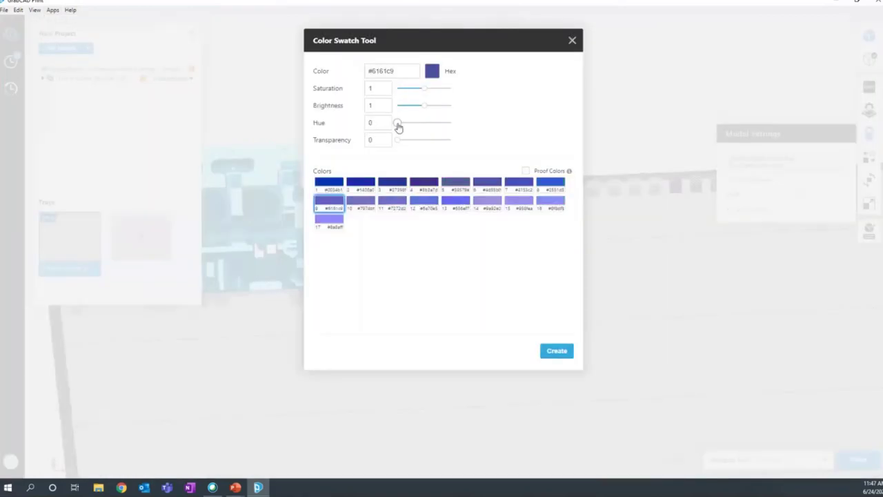
pyautogui.doubleClick(386, 122)
pyautogui.write('1')
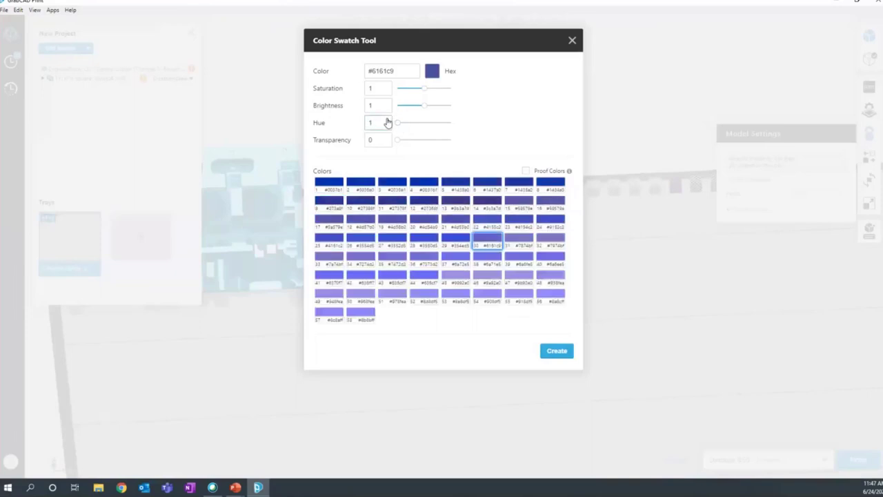
pyautogui.click(404, 70)
pyautogui.click(430, 73)
pyautogui.moveTo(421, 106)
pyautogui.mouseDown()
pyautogui.moveTo(406, 107)
pyautogui.moveTo(438, 107)
pyautogui.moveTo(423, 105)
pyautogui.mouseUp()
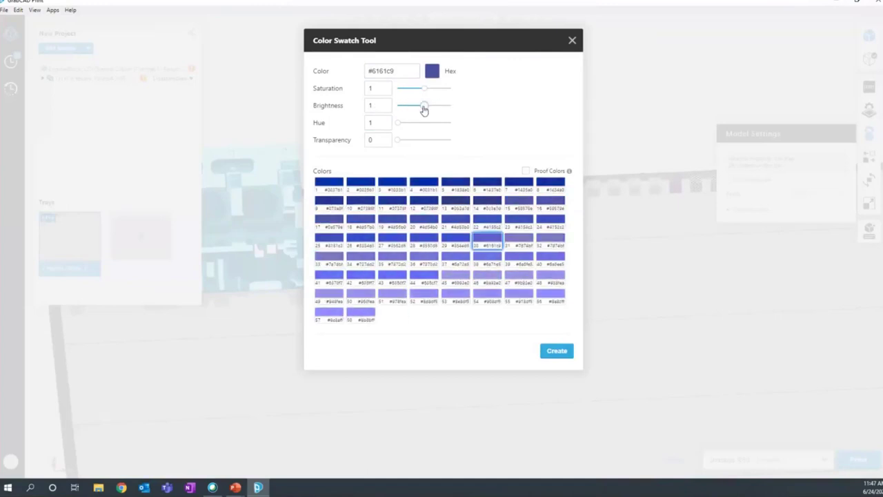
# Step: Create the numbered colour swatch model on the tray and collapse its body list
pyautogui.click(557, 351)
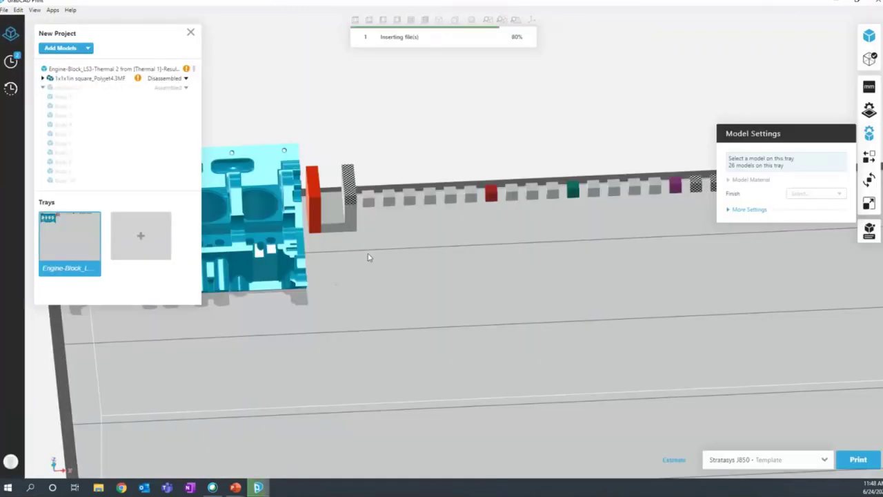
pyautogui.click(43, 88)
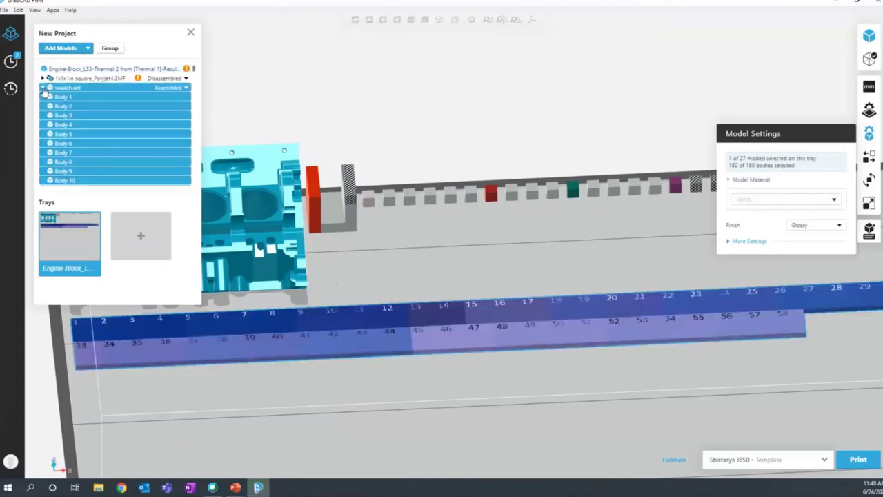
pyautogui.click(43, 88)
pyautogui.moveTo(298, 233); pyautogui.dragTo(499, 357, button='right')
pyautogui.click(501, 366)
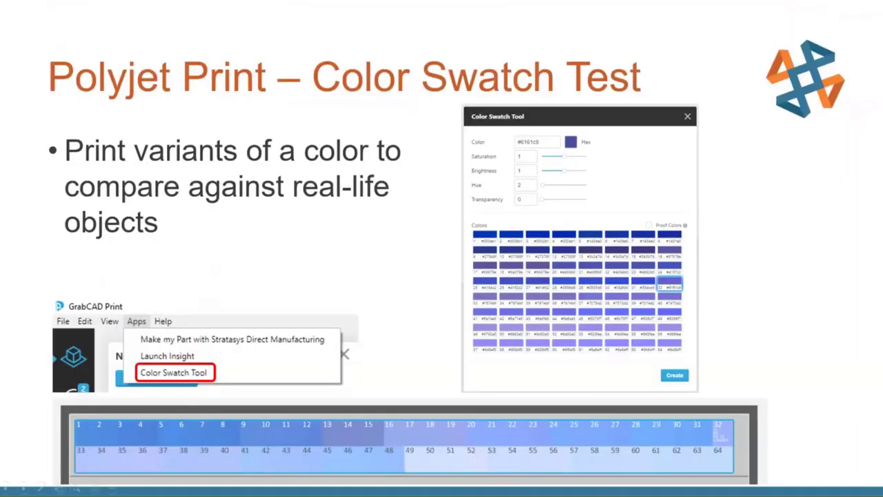
pyautogui.press('Right')
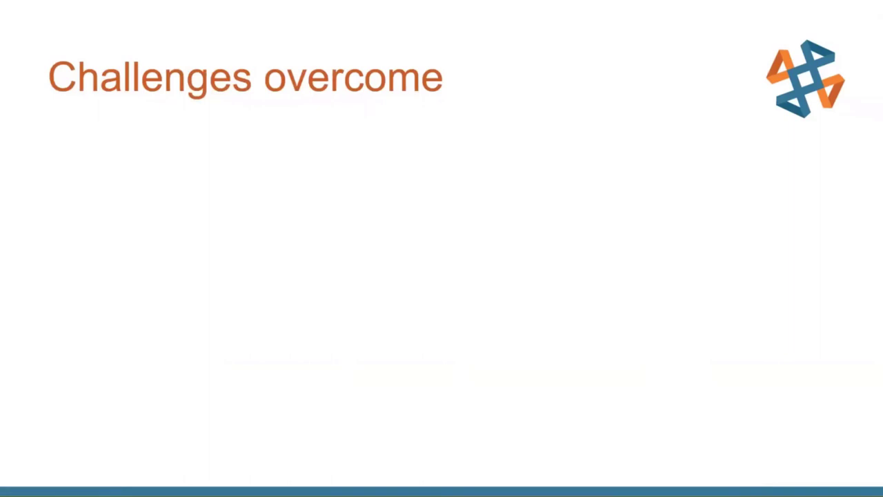
pyautogui.press('Right')
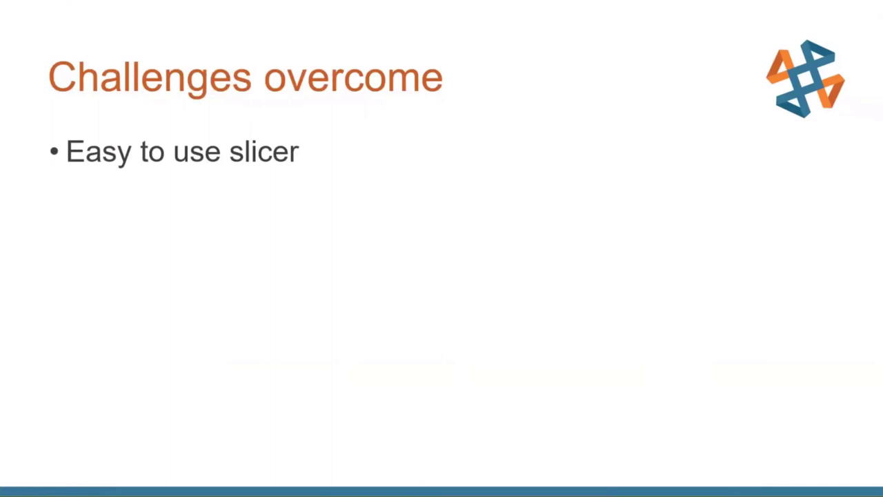
pyautogui.press('Right')
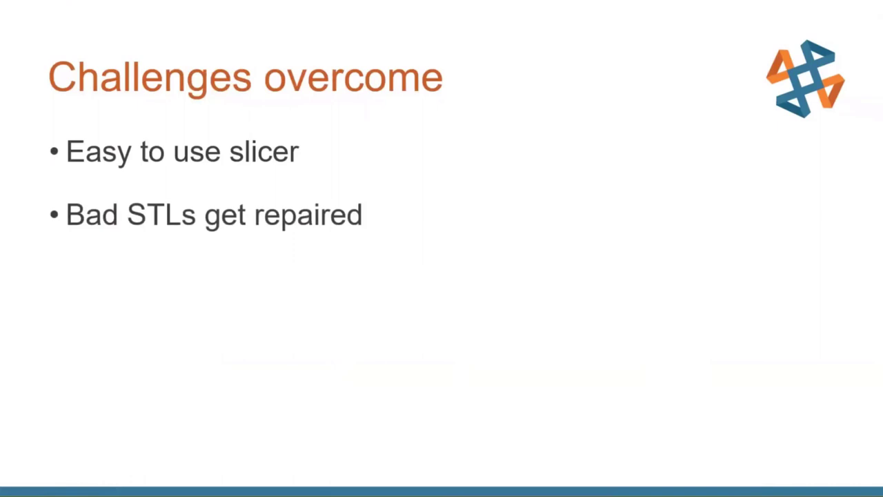